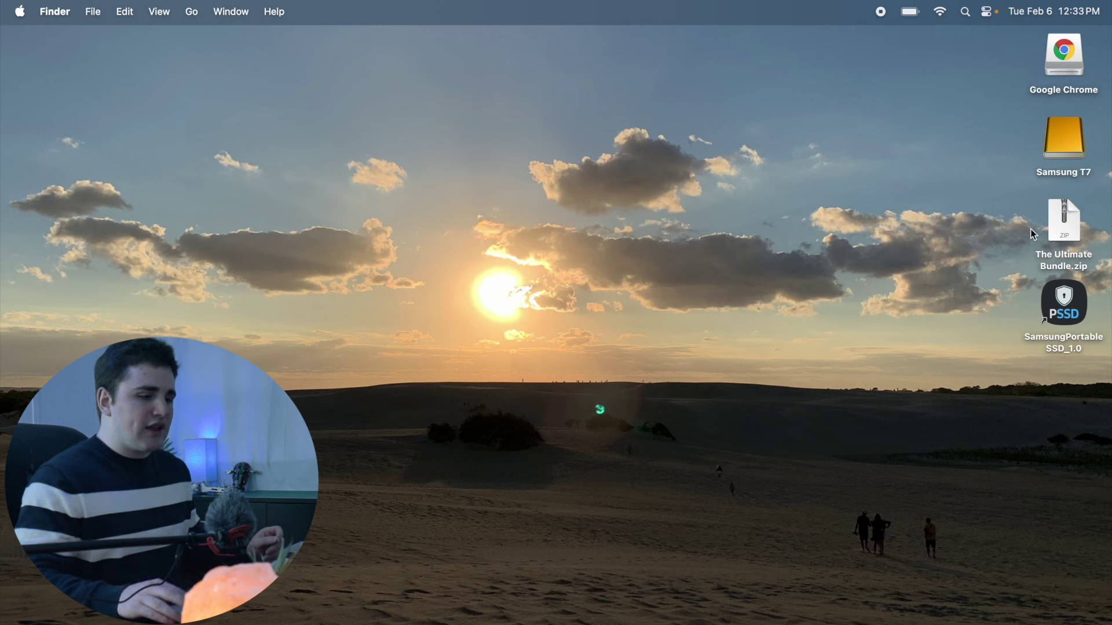
Extract The Ultimate Bundle.zip onto the desktop, then open the Movies folder from the home folder
double_click(1068, 228)
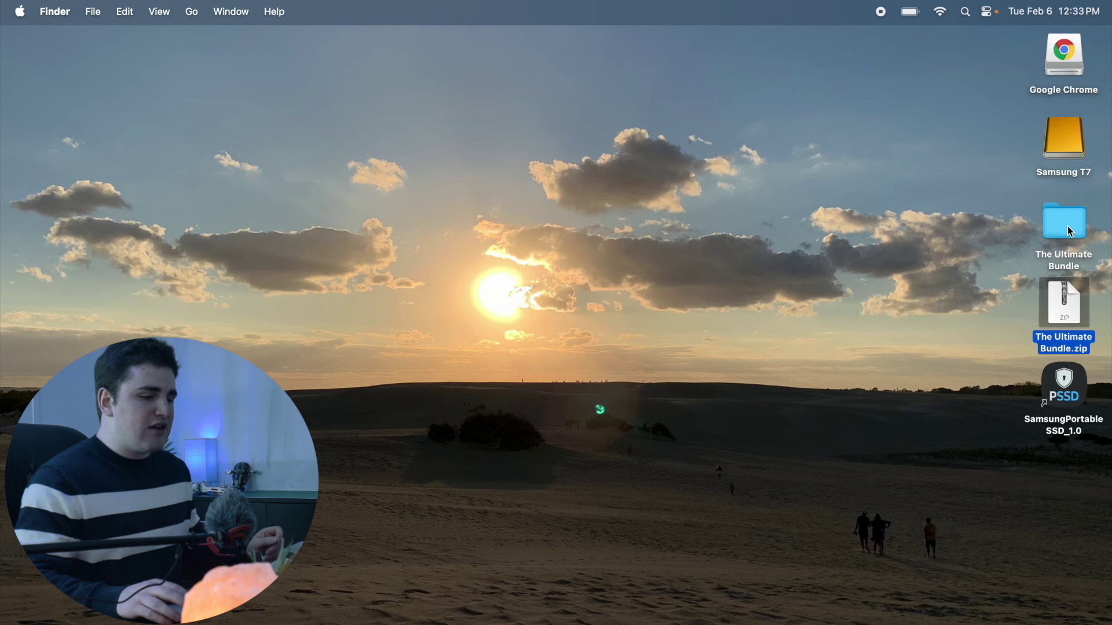
click(1012, 224)
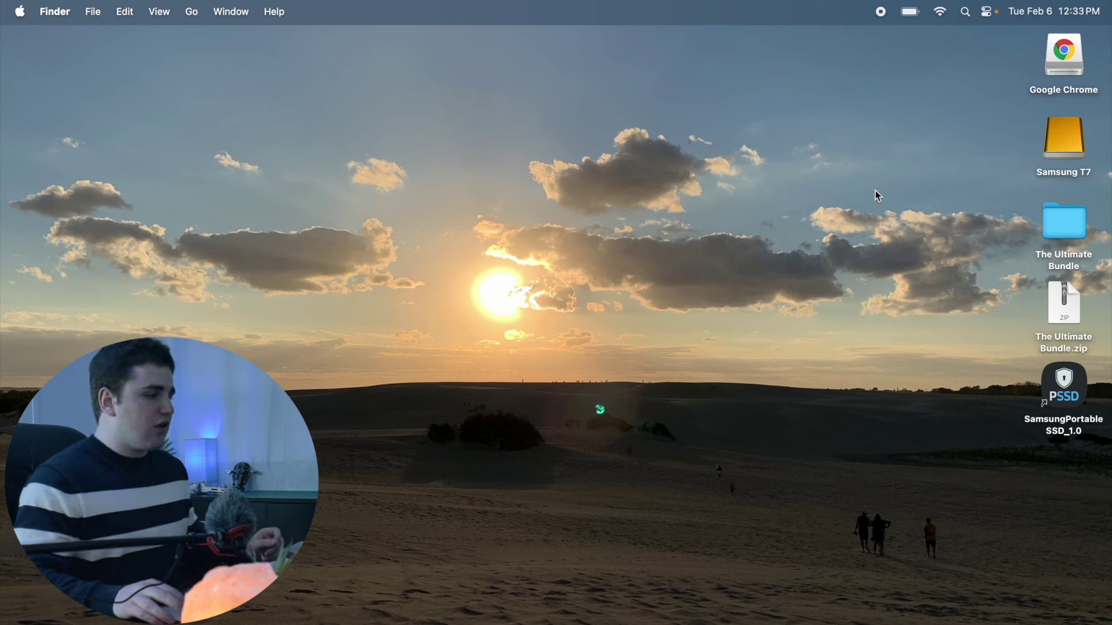
click(193, 12)
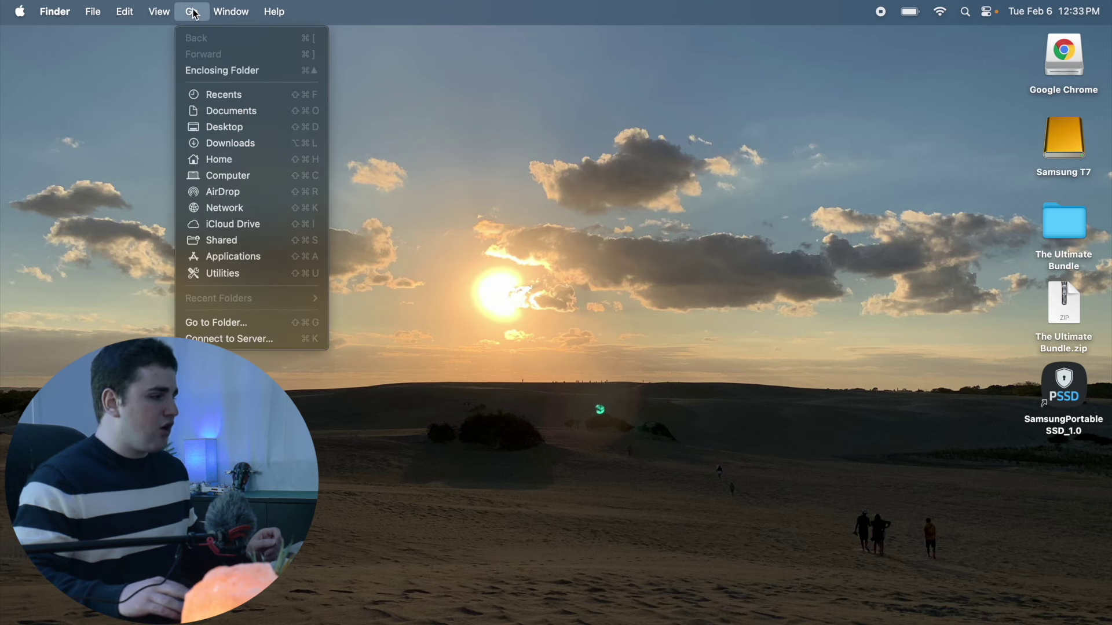
click(215, 160)
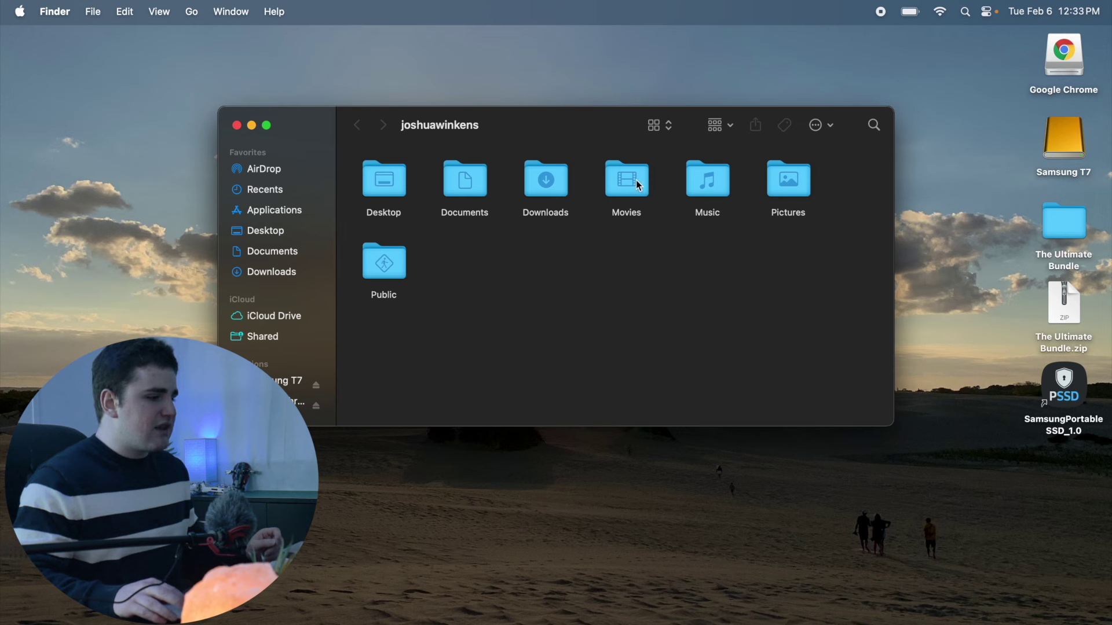
double_click(639, 186)
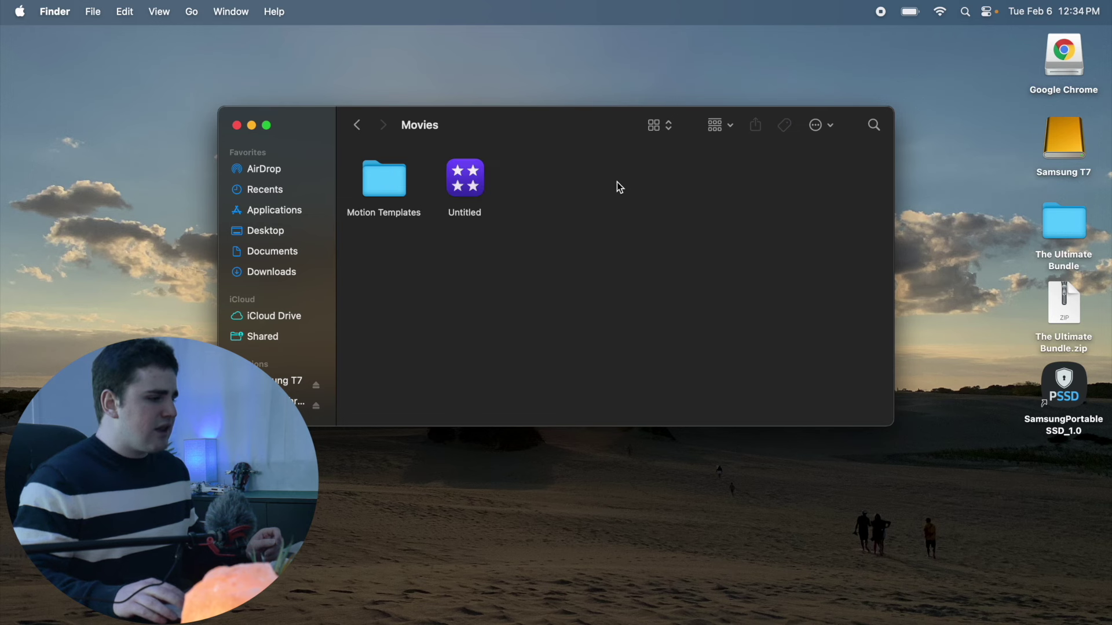
double_click(388, 186)
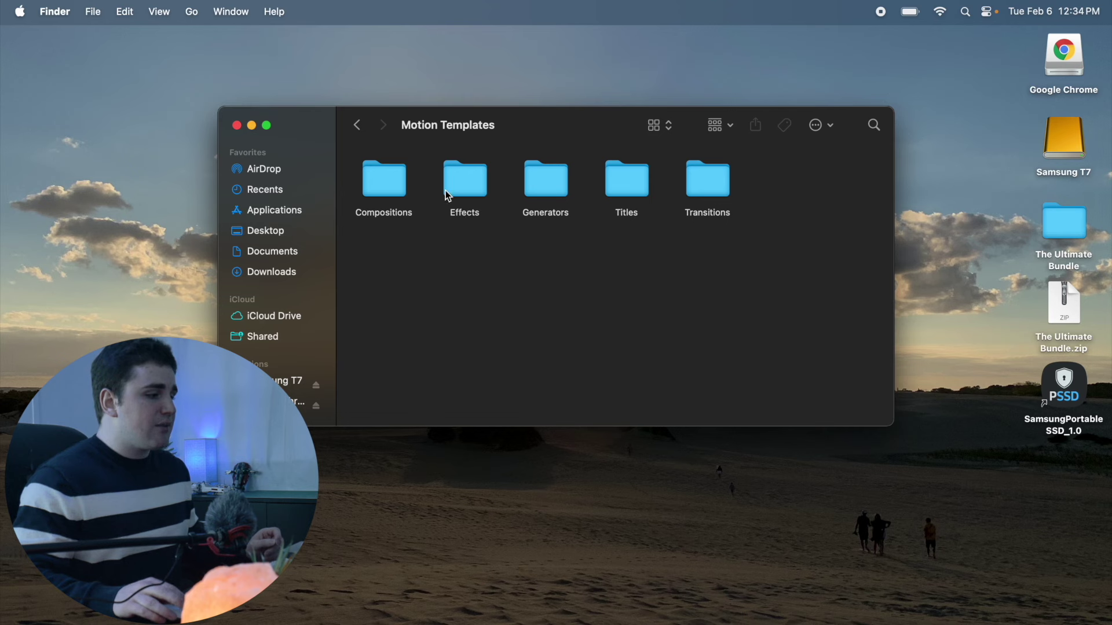
click(359, 127)
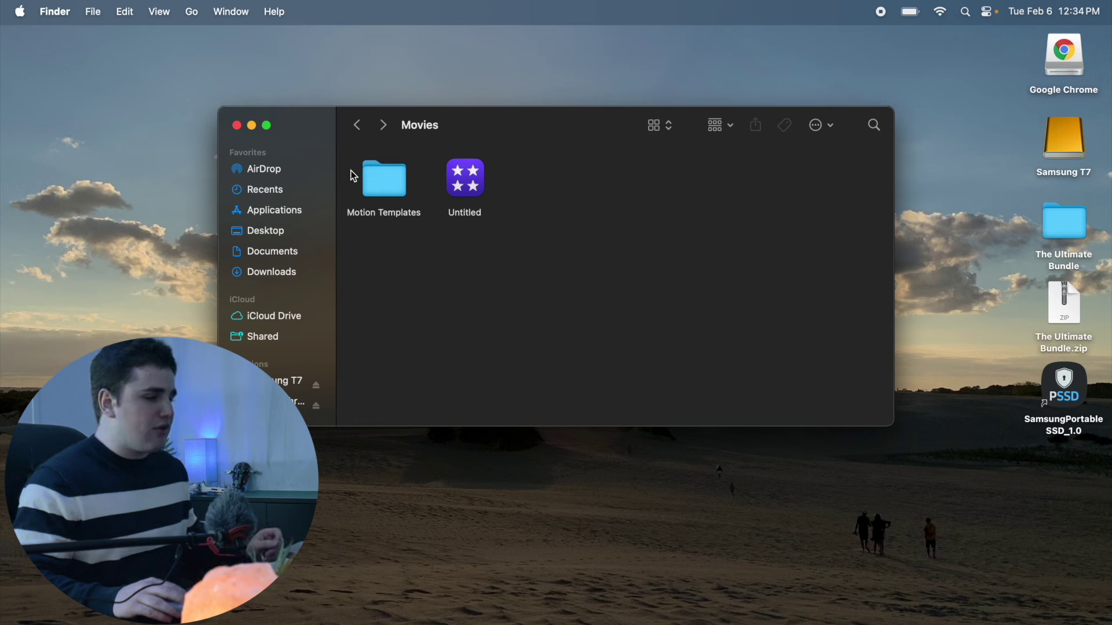
View Get Info for the Motion Templates folder, including its Name & Extension details
right_click(382, 181)
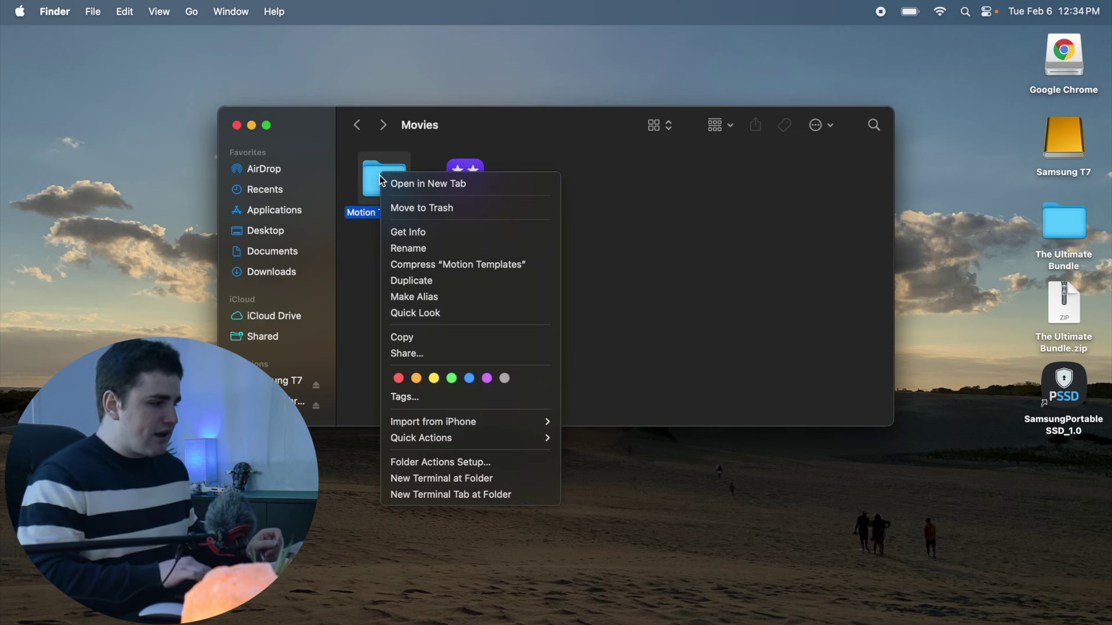
click(403, 232)
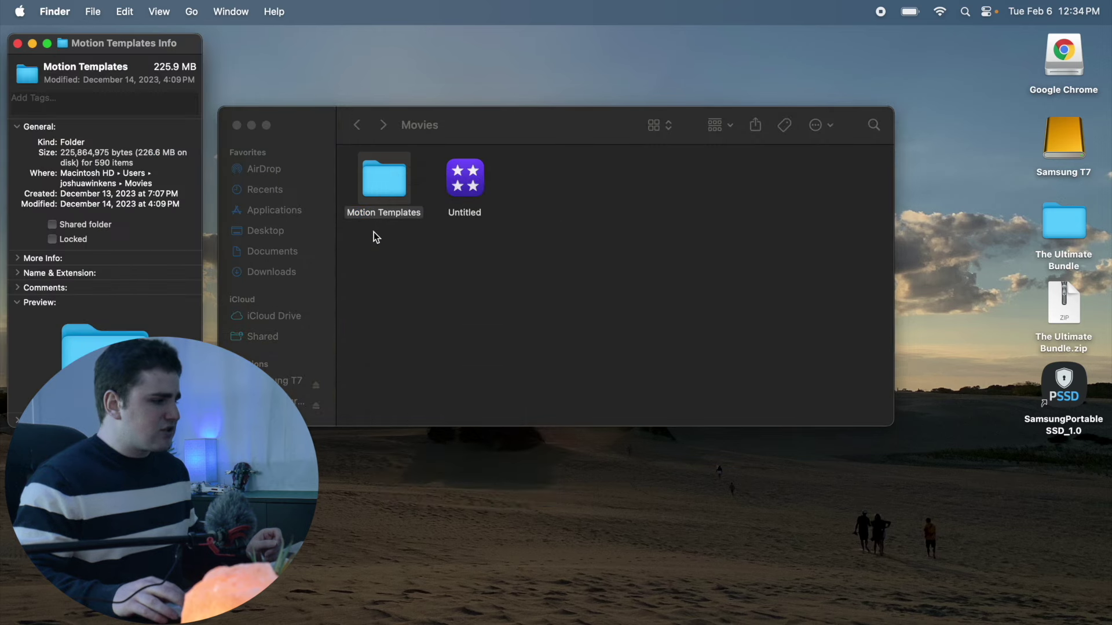
click(18, 273)
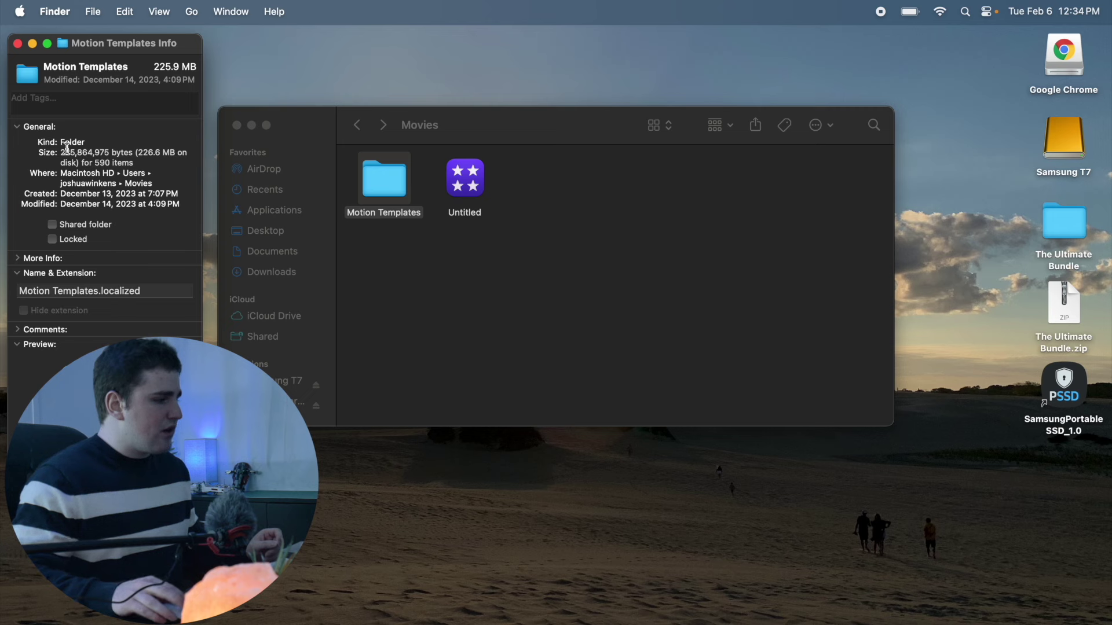
click(18, 44)
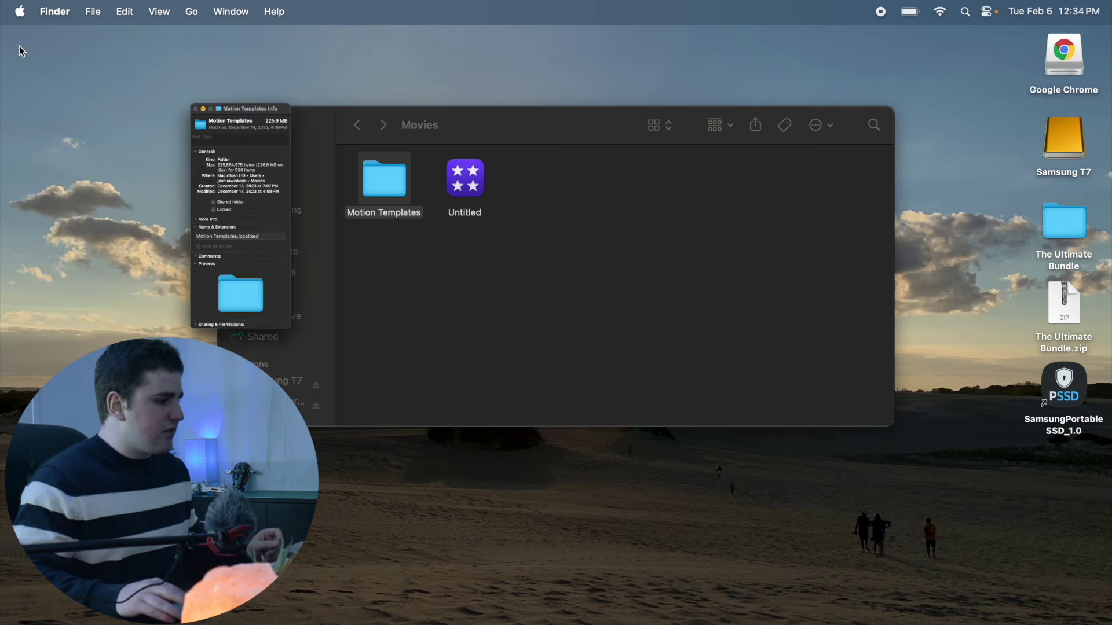
Open Motion Templates and view Get Info for its Effects folder
double_click(388, 182)
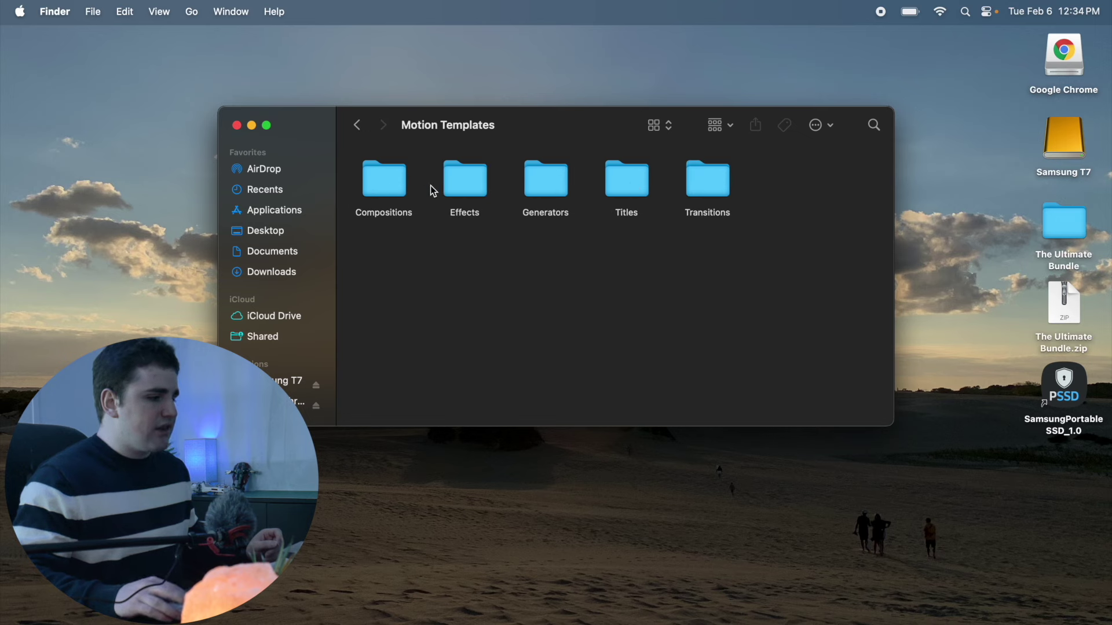
right_click(473, 183)
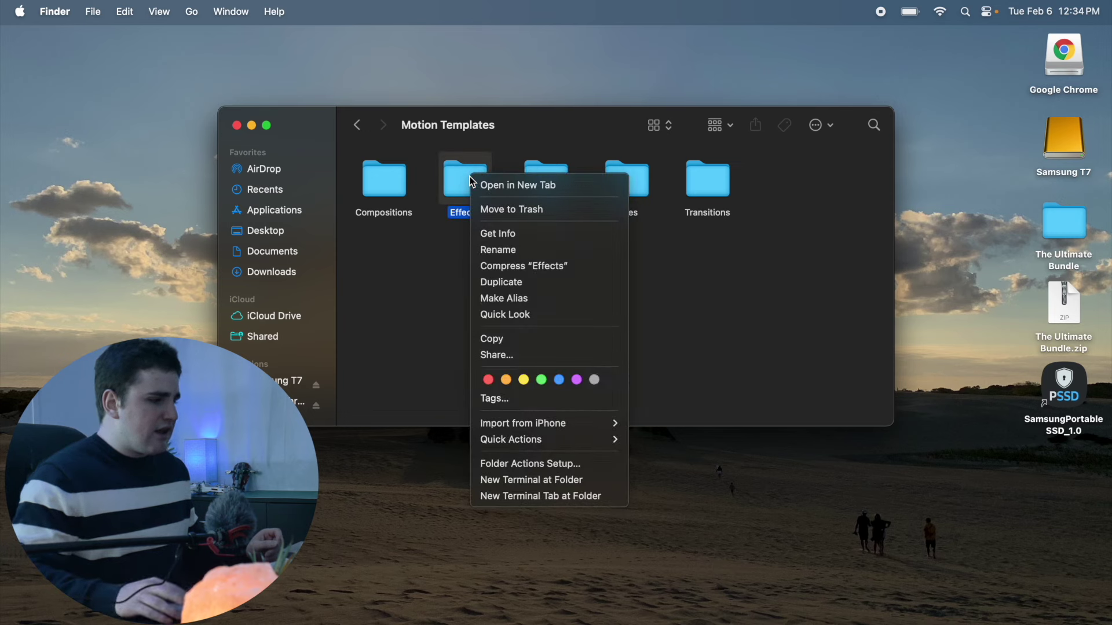
click(490, 234)
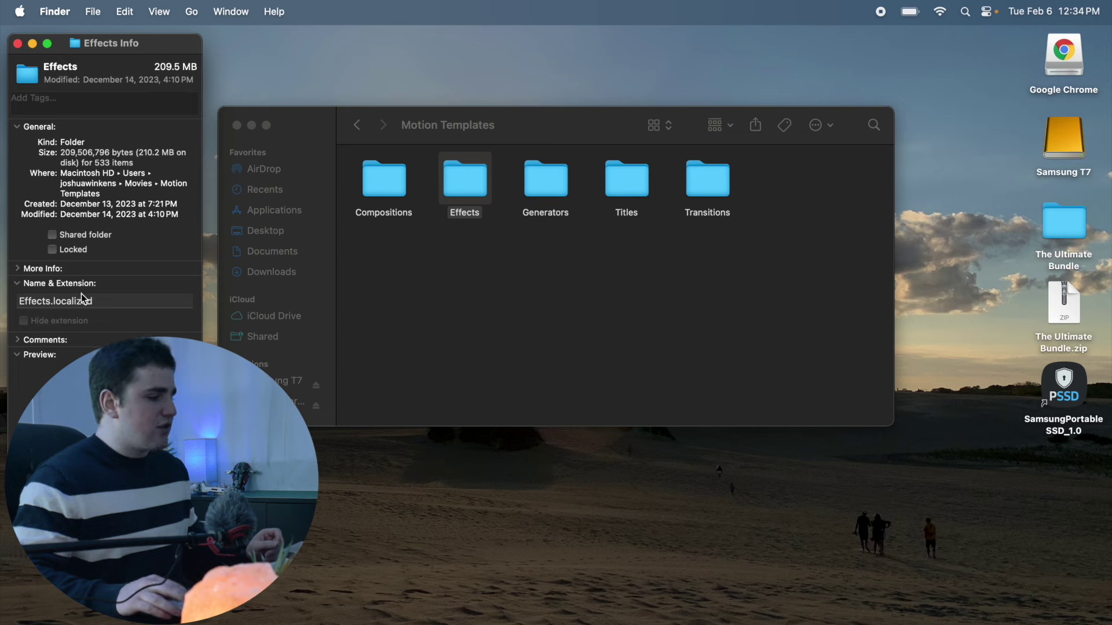
click(18, 43)
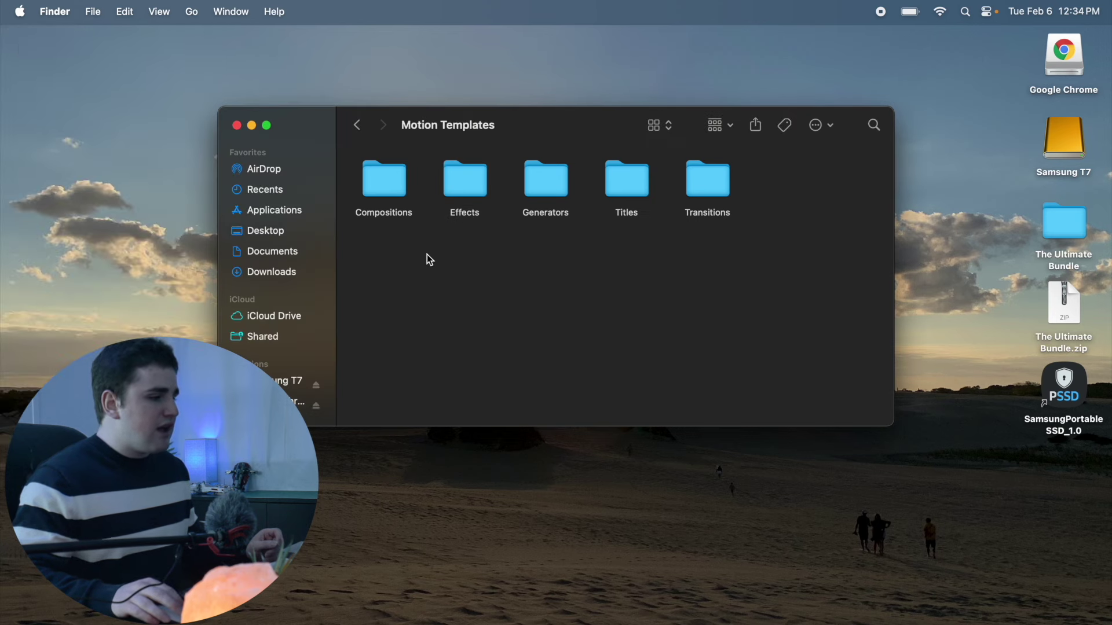
Open the Effects folder to confirm The Ultimate Bundle is inside, then go back to Motion Templates
double_click(472, 191)
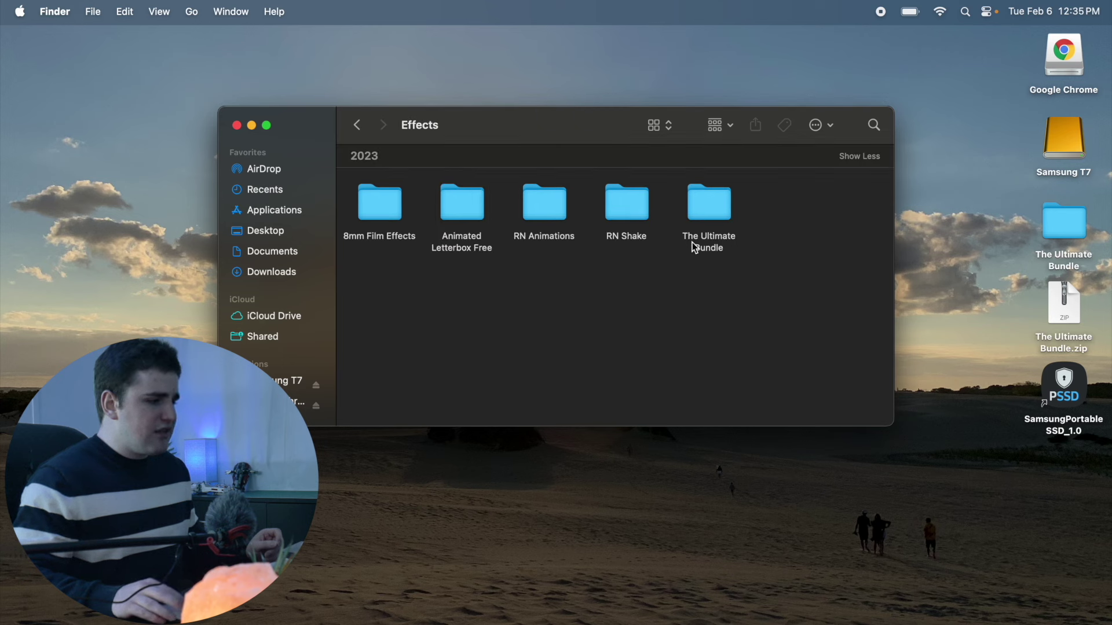
click(358, 125)
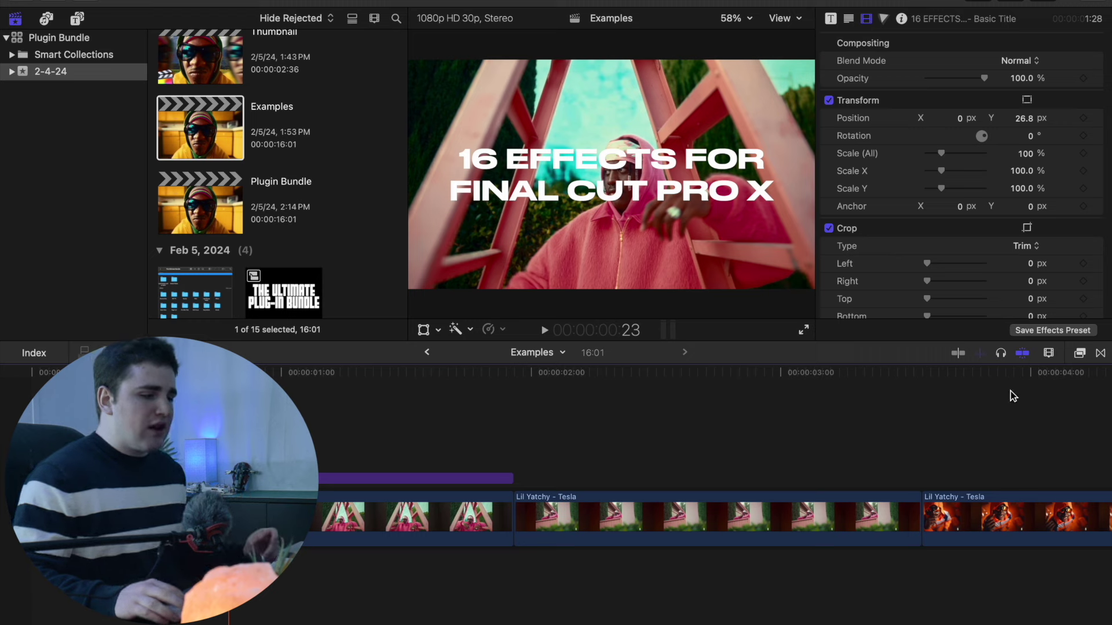
Filter the Effects browser to The Ultimate Bundle and browse effects like Channel Blur, CRT TV and Page Curl
click(1080, 354)
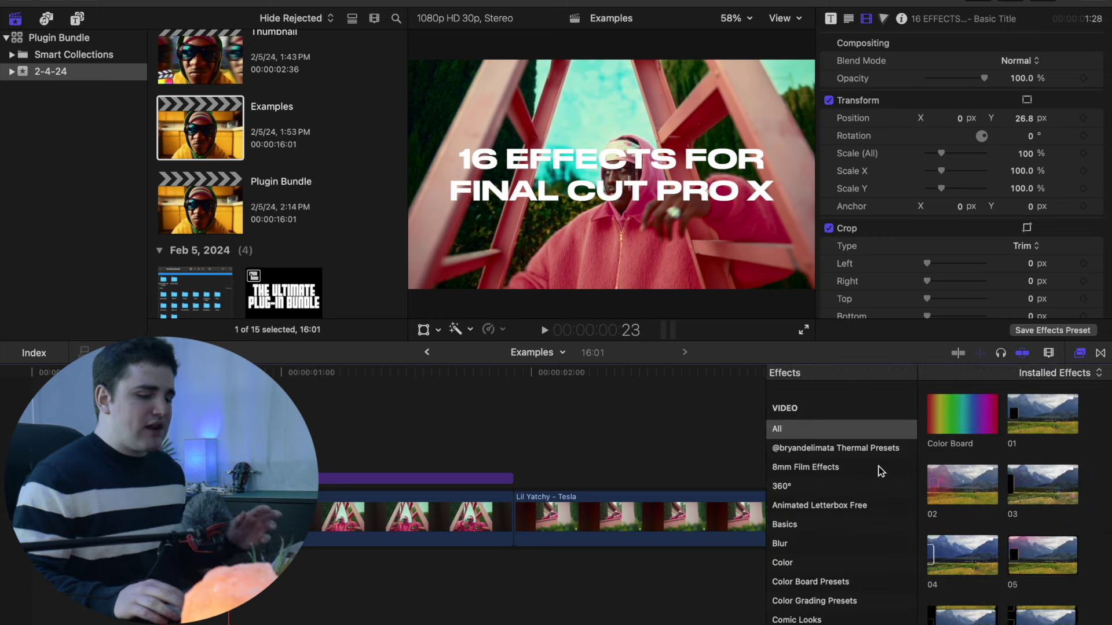
scroll(879, 471, down, 10)
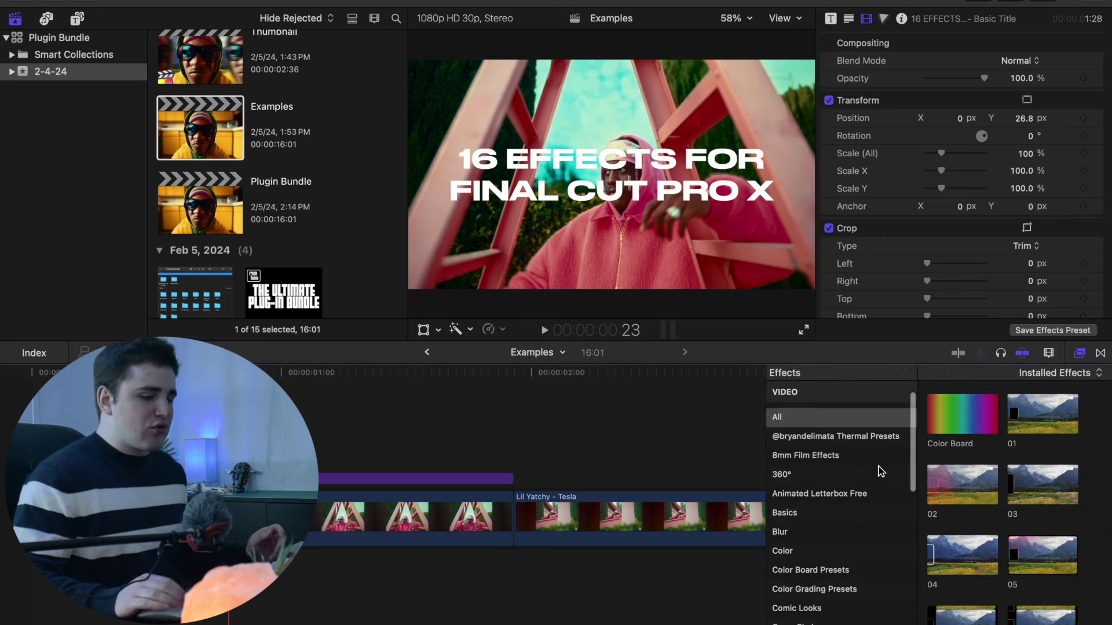
scroll(880, 471, down, 5)
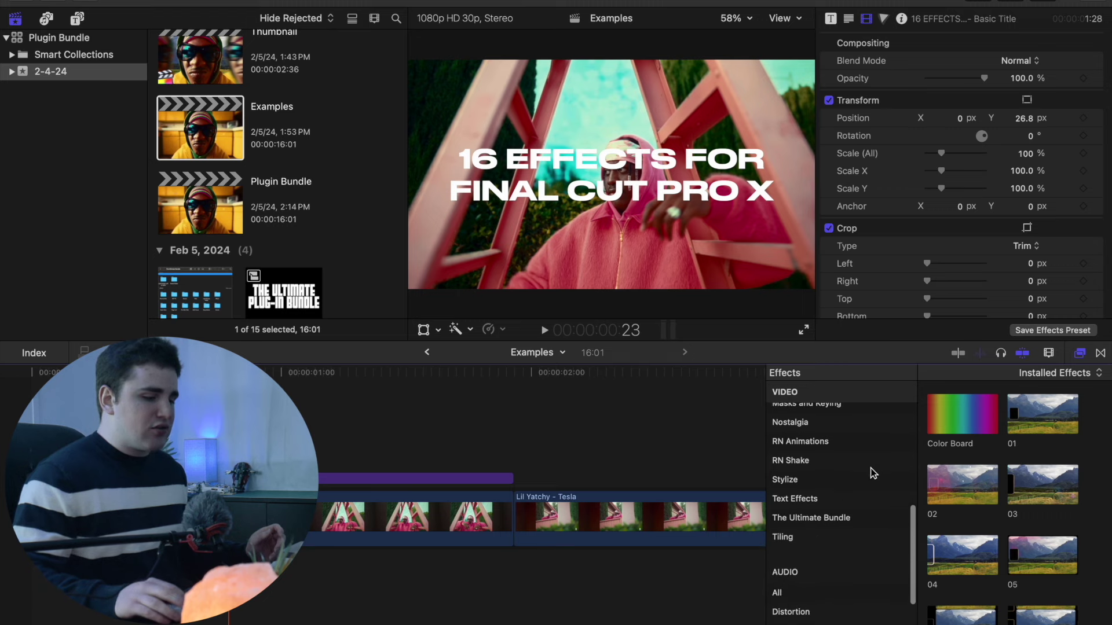
click(809, 519)
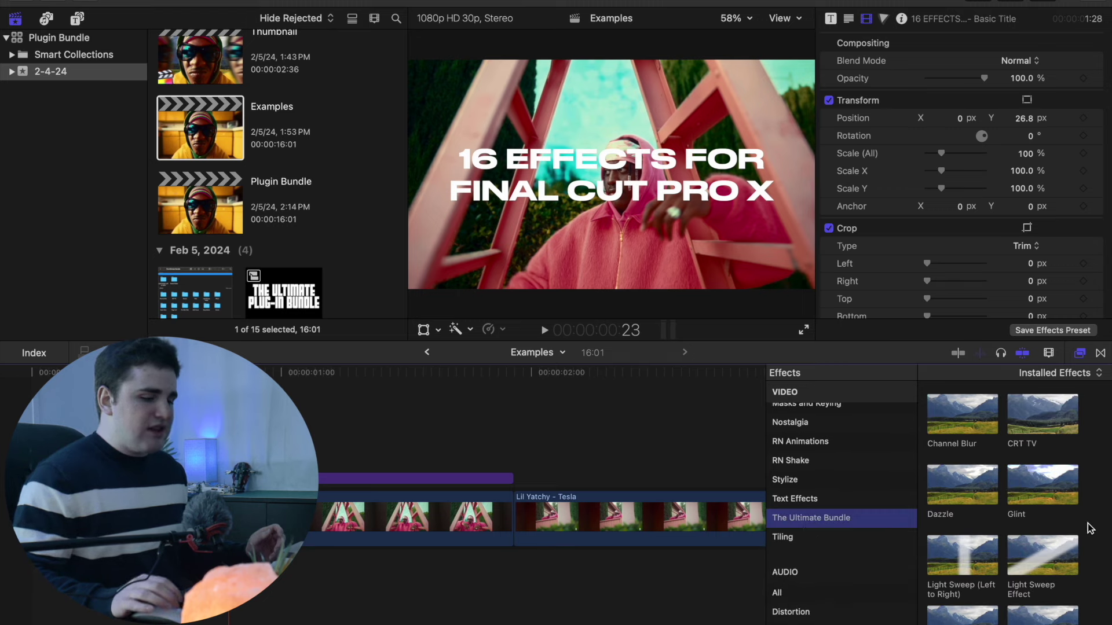
scroll(1088, 528, down, 3)
scroll(1088, 528, down, 2)
scroll(1088, 528, up, 5)
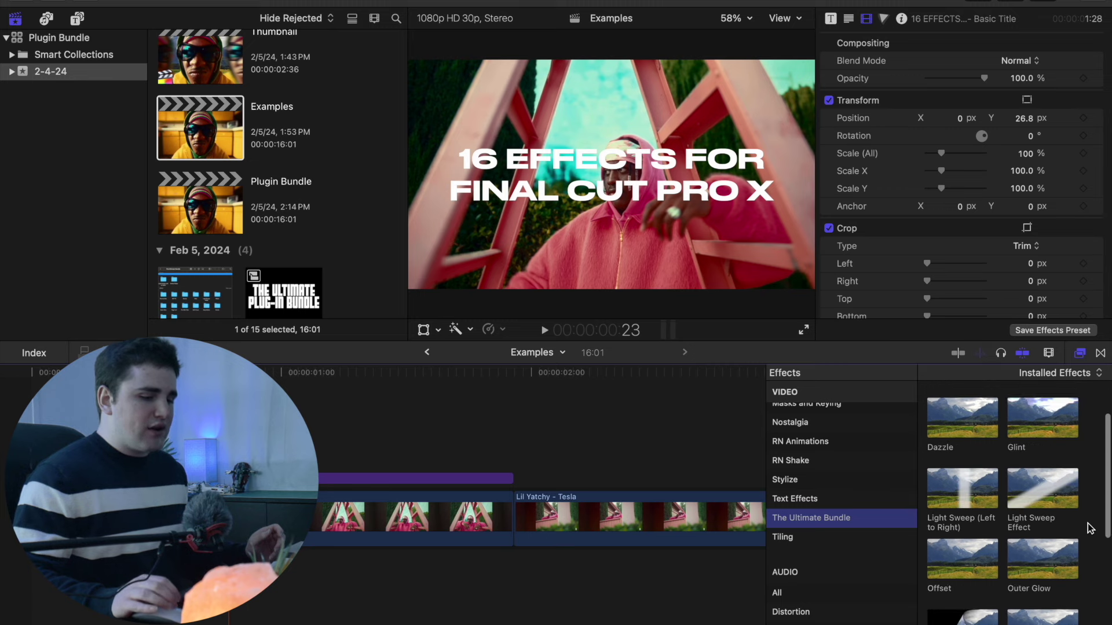
scroll(1087, 528, down, 3)
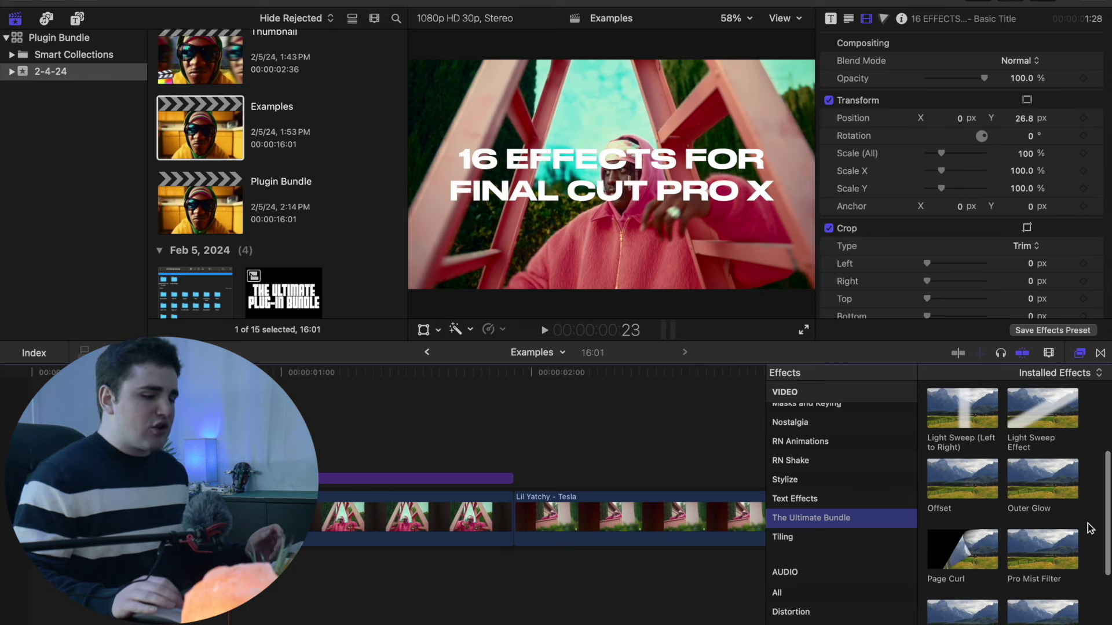
scroll(1087, 528, down, 3)
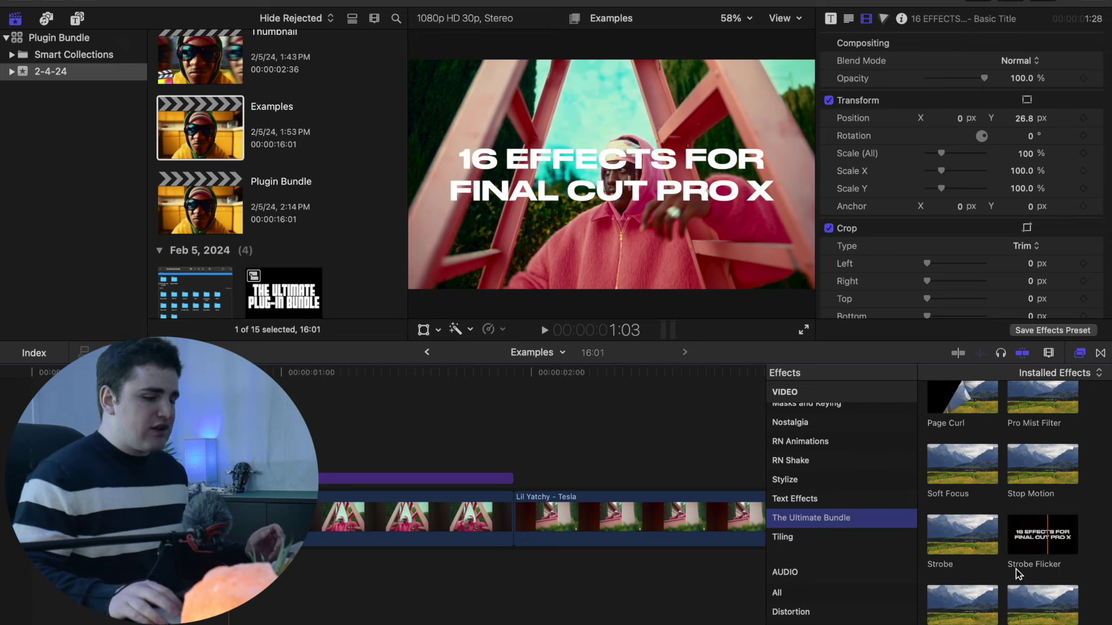
Apply the Stroke and Outer Glow effects to the 16 EFFECTS title clip
mouse_move(964, 608)
mouse_down()
mouse_move(835, 527)
mouse_move(479, 409)
mouse_move(324, 479)
mouse_up()
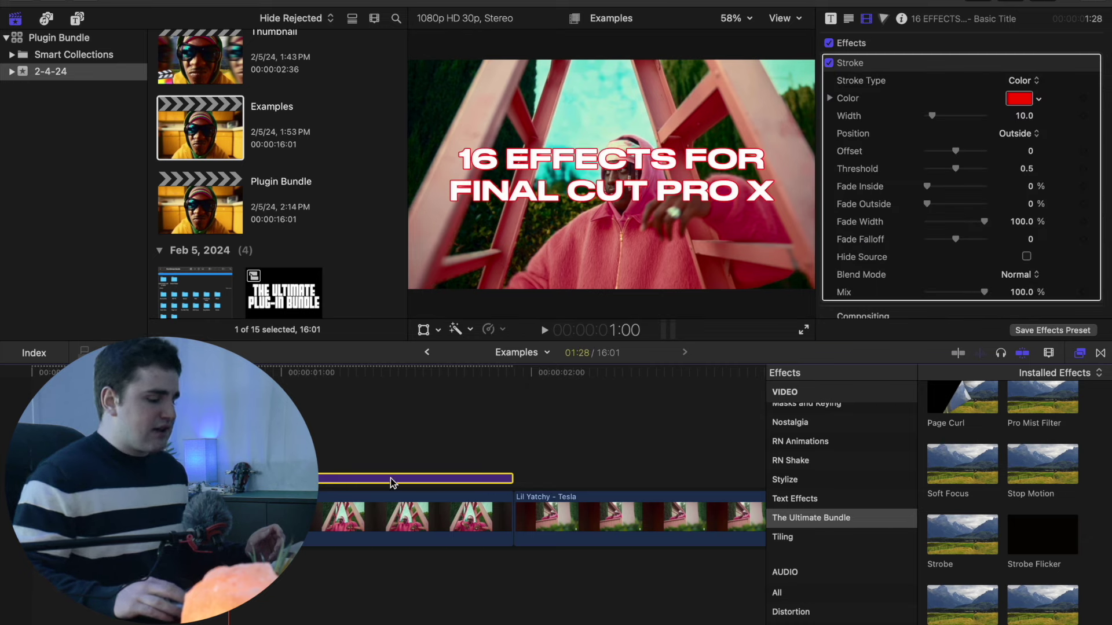
scroll(999, 496, up, 3)
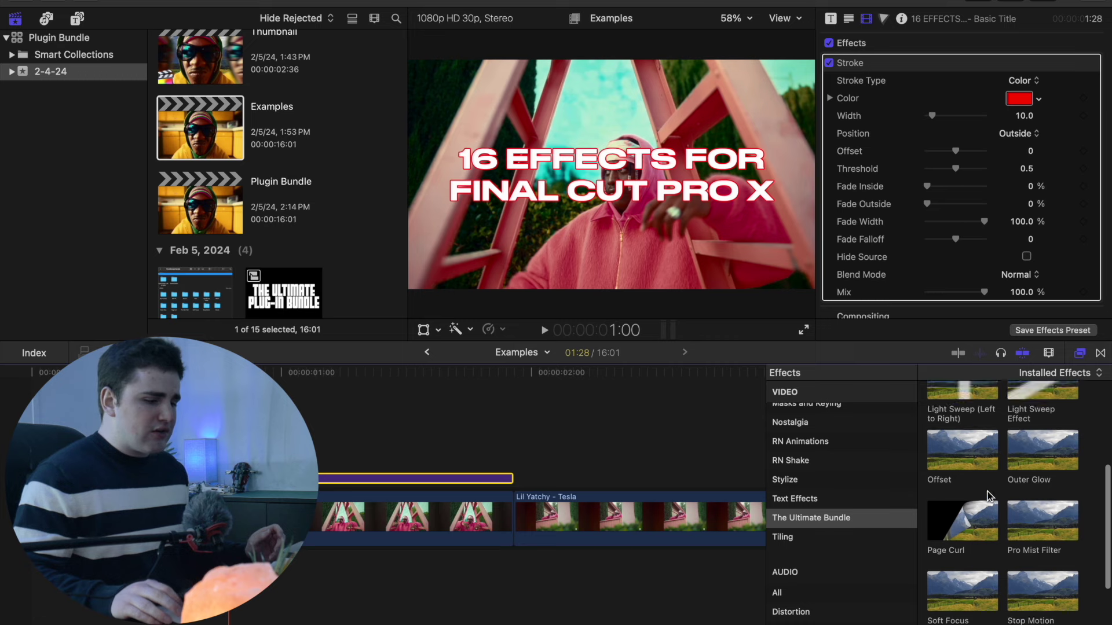
mouse_move(1037, 488)
mouse_down()
mouse_move(625, 461)
mouse_move(410, 483)
mouse_up()
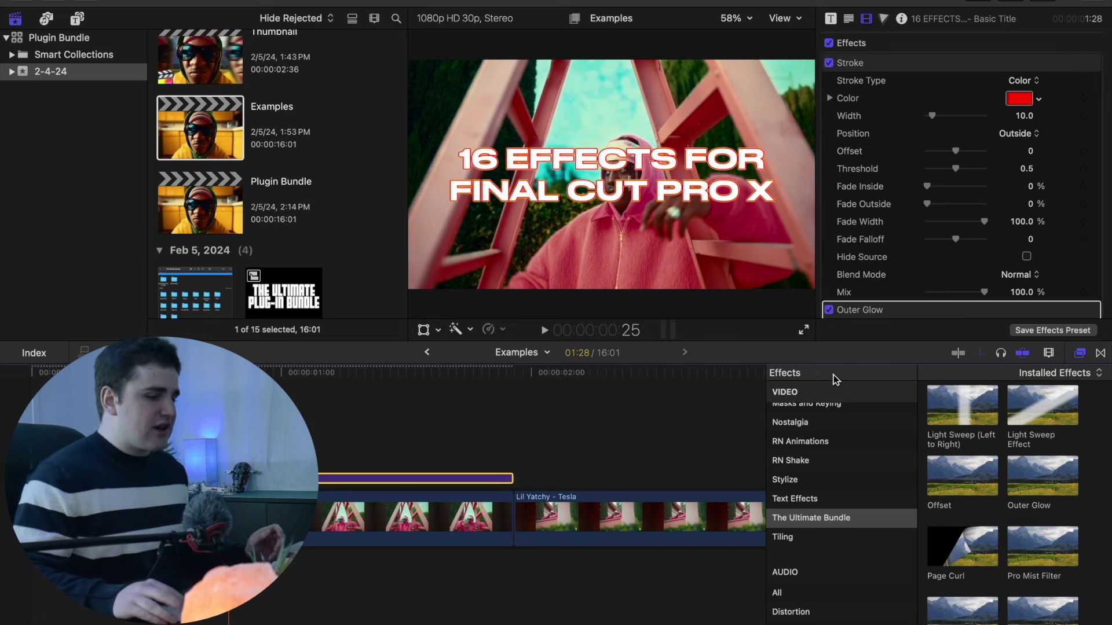
Switch off the title's Outer Glow effect in the Inspector
click(1081, 353)
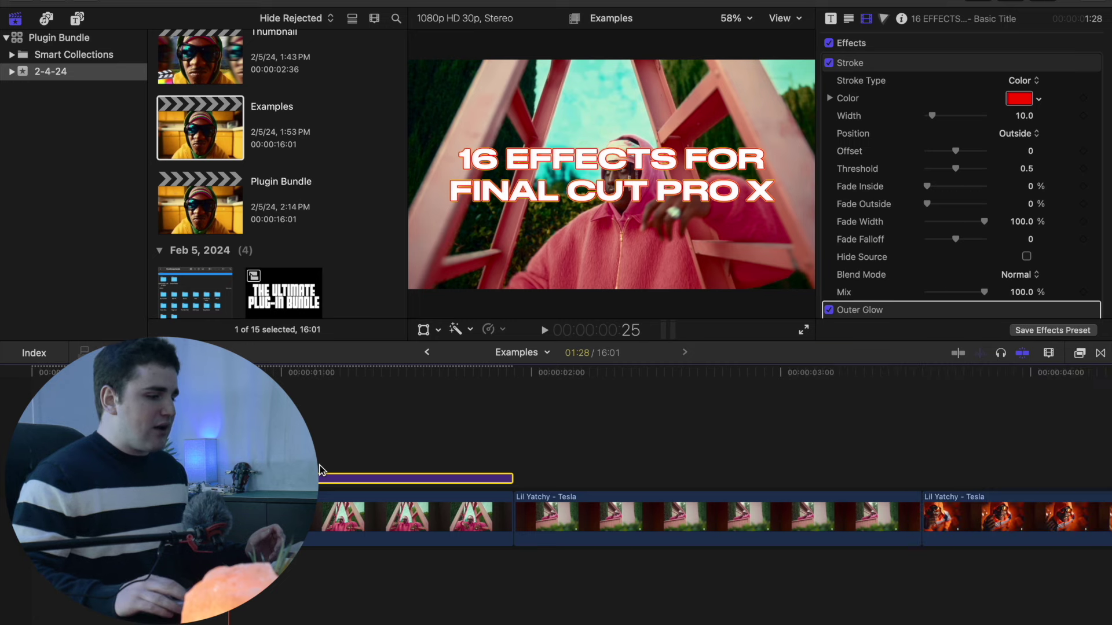
scroll(969, 165, down, 3)
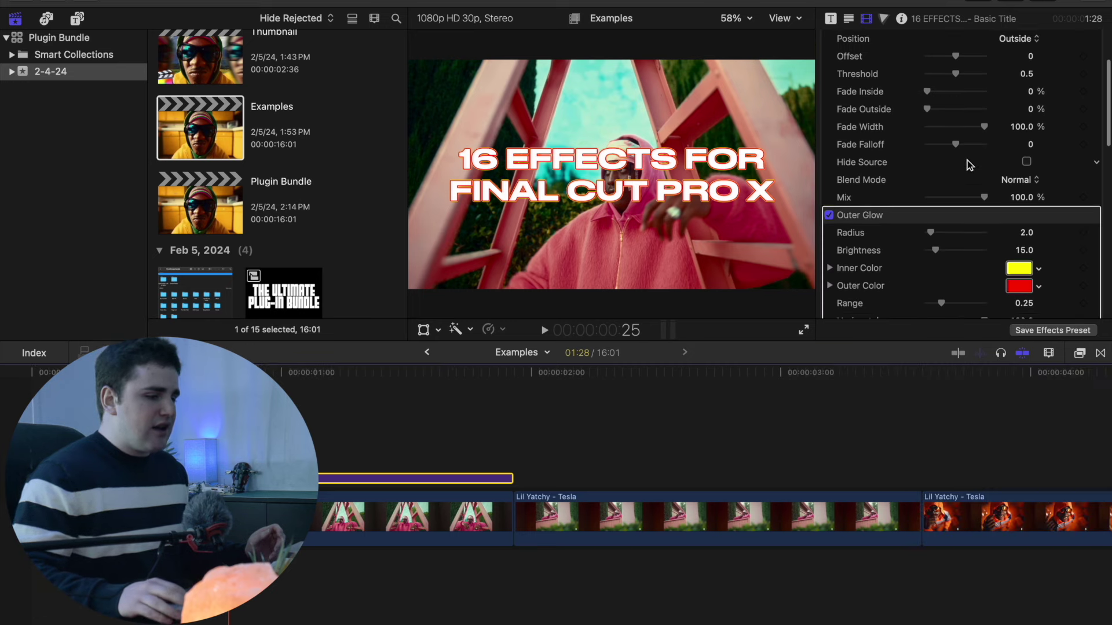
click(828, 214)
scroll(876, 214, up, 5)
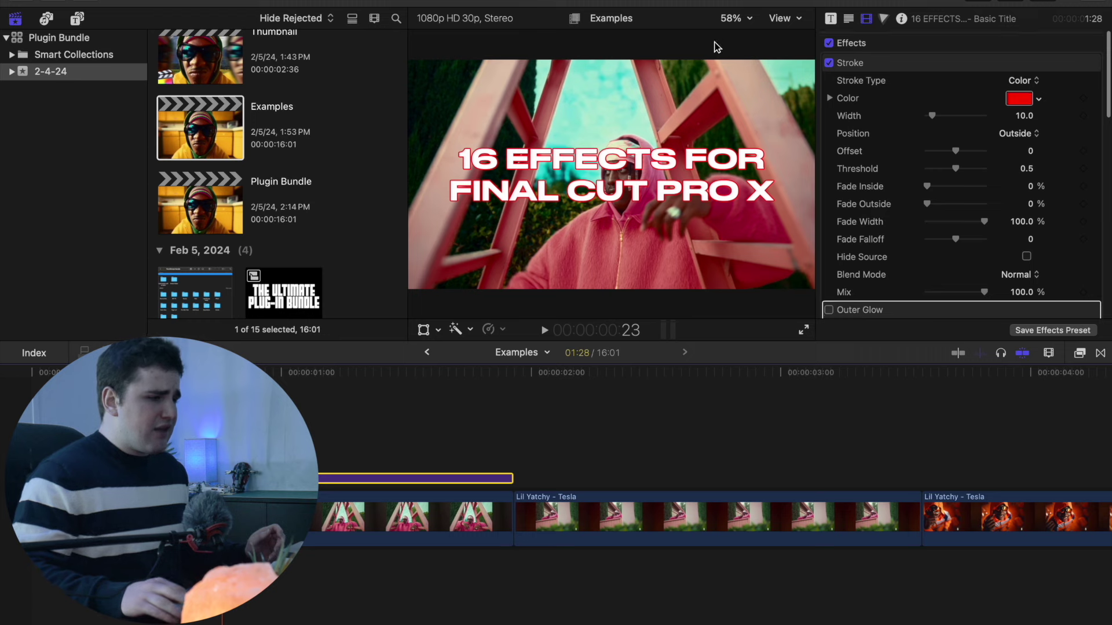
Zoom the viewer to 150% and give the title stroke a dark red colour at width 28
click(733, 18)
click(745, 126)
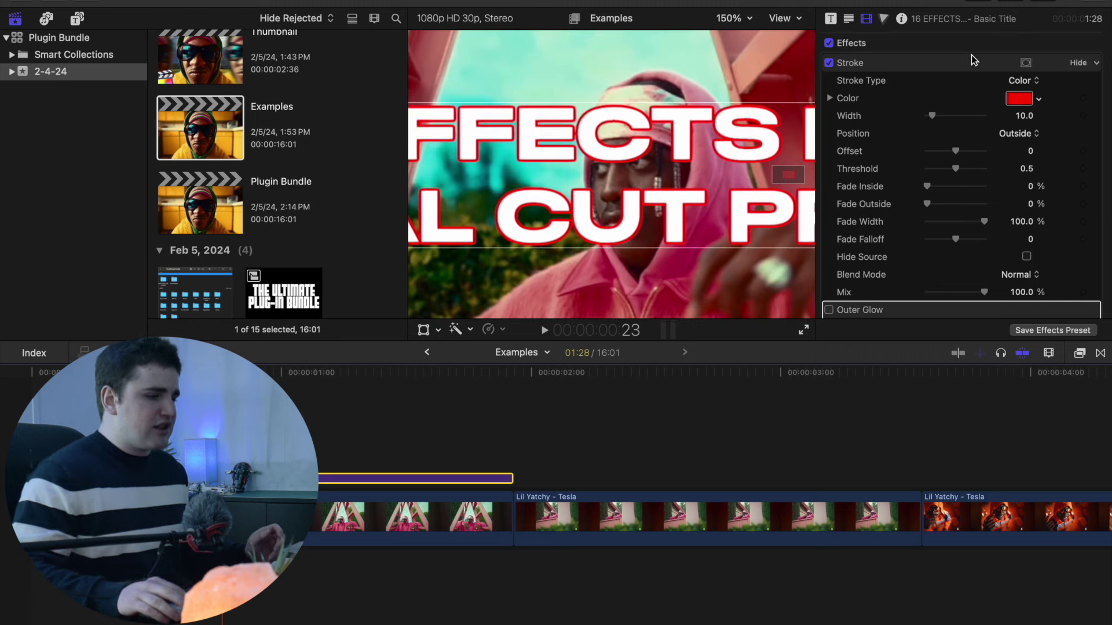
click(897, 79)
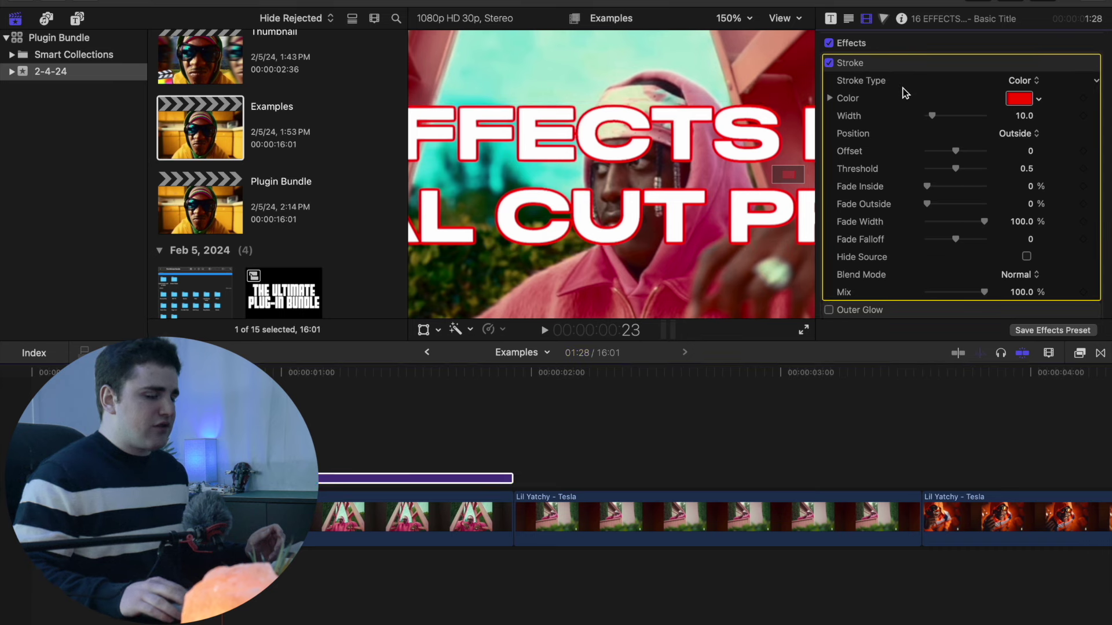
click(1040, 103)
click(1055, 120)
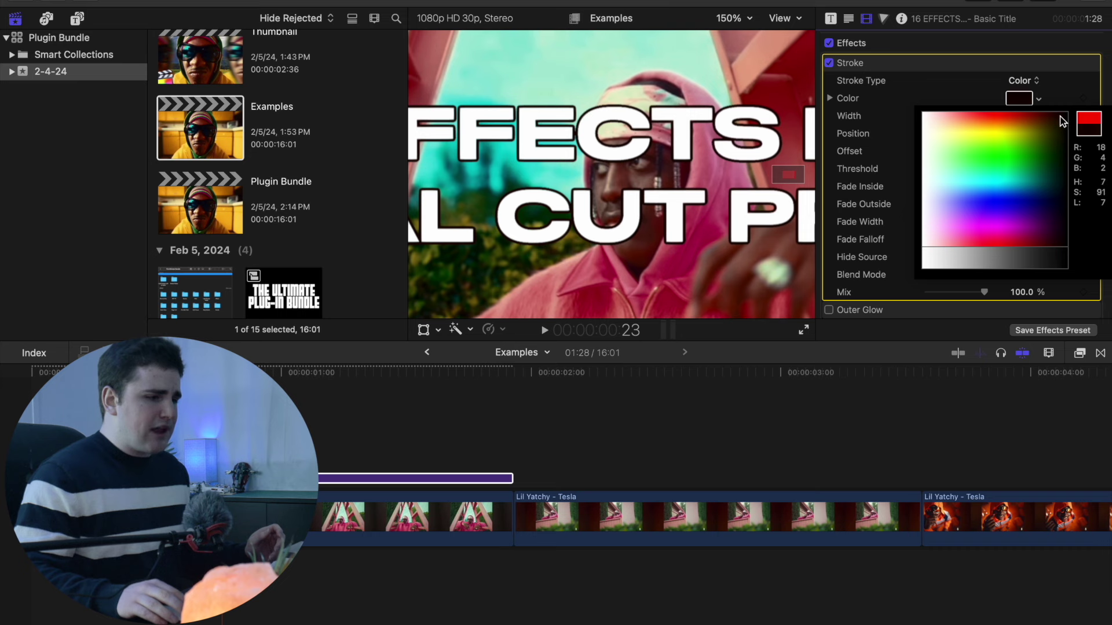
drag(931, 116, 944, 117)
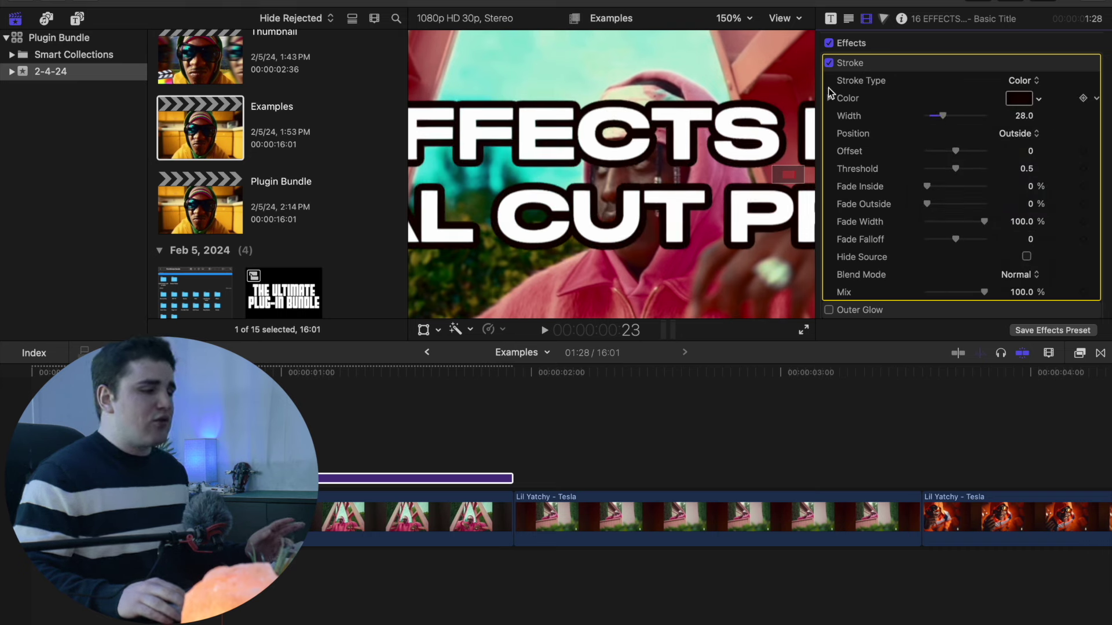
Re-enable Outer Glow with a blue inner colour and fit the frame in the viewer
scroll(845, 134, down, 5)
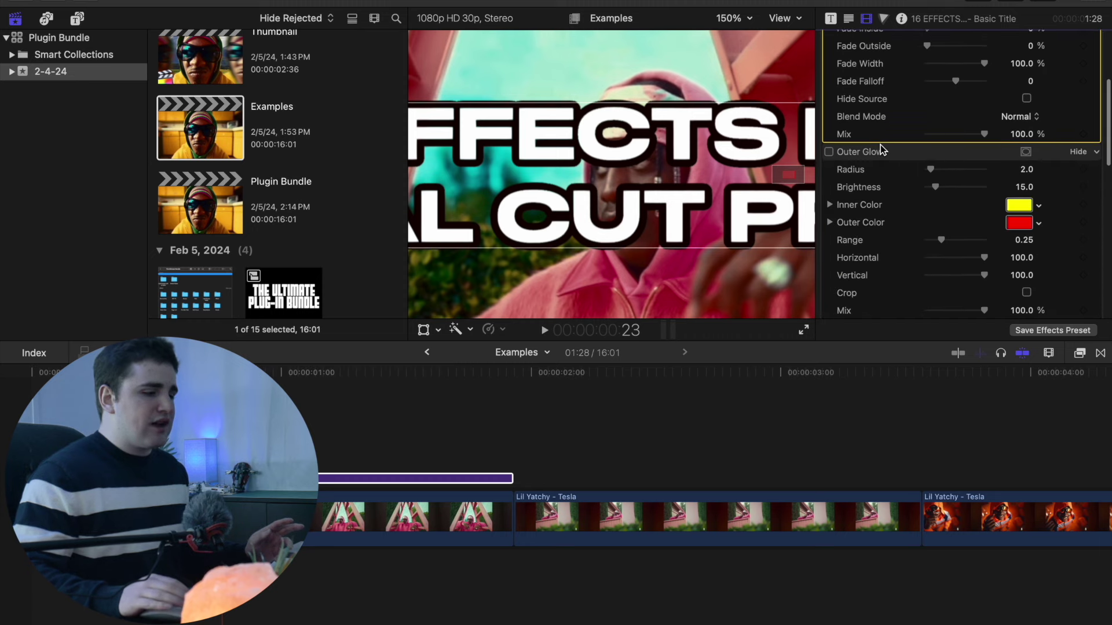
click(829, 149)
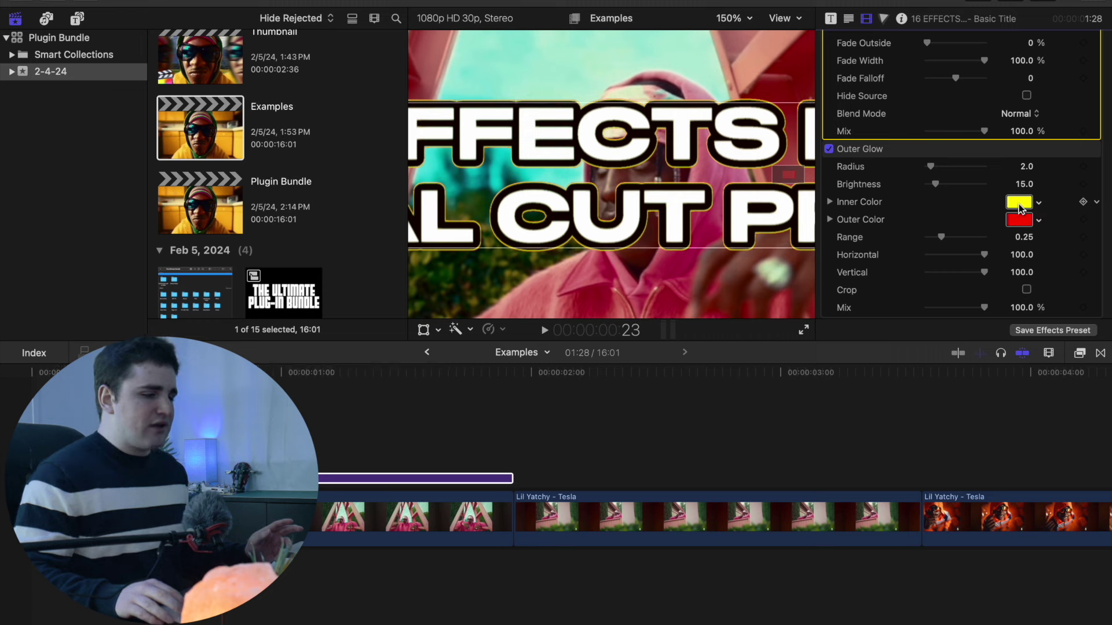
click(1039, 203)
click(1005, 259)
drag(1005, 259, 992, 316)
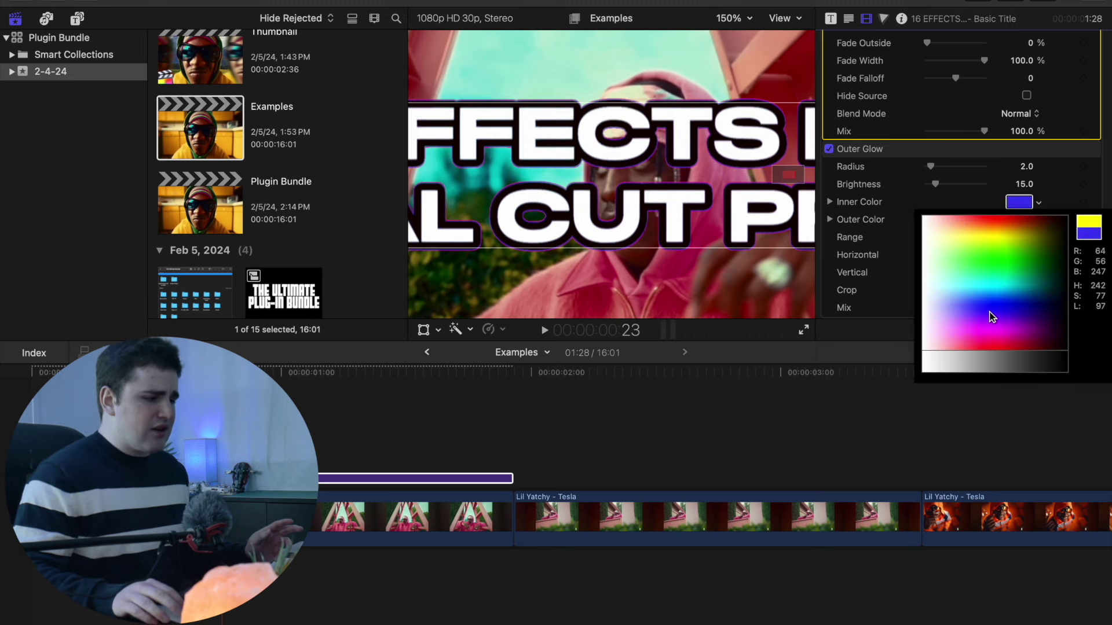
click(989, 395)
click(733, 18)
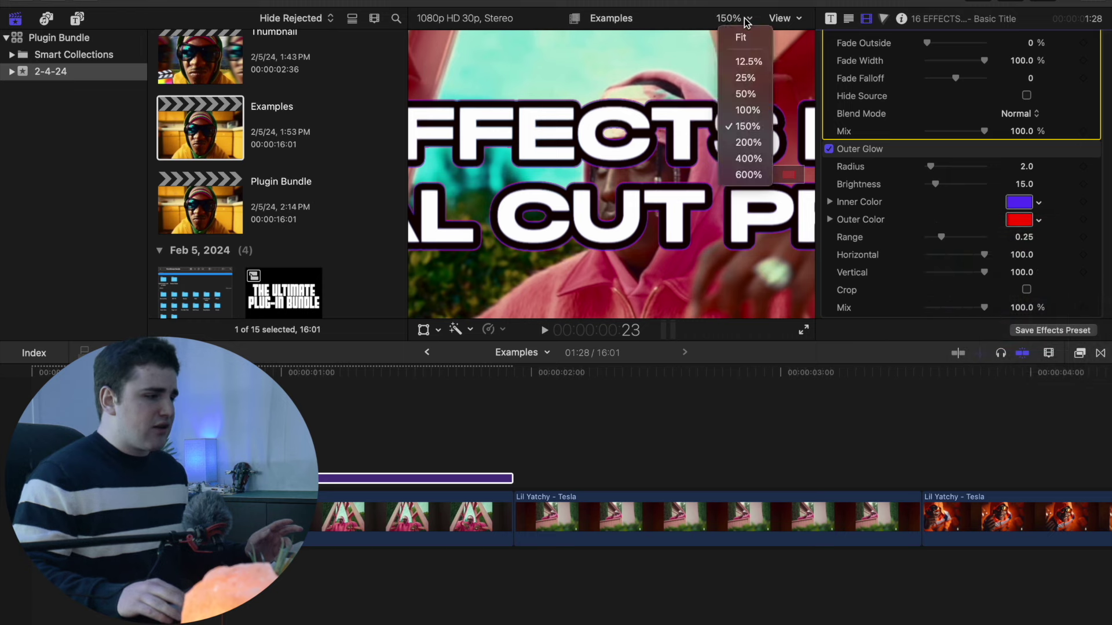
click(742, 37)
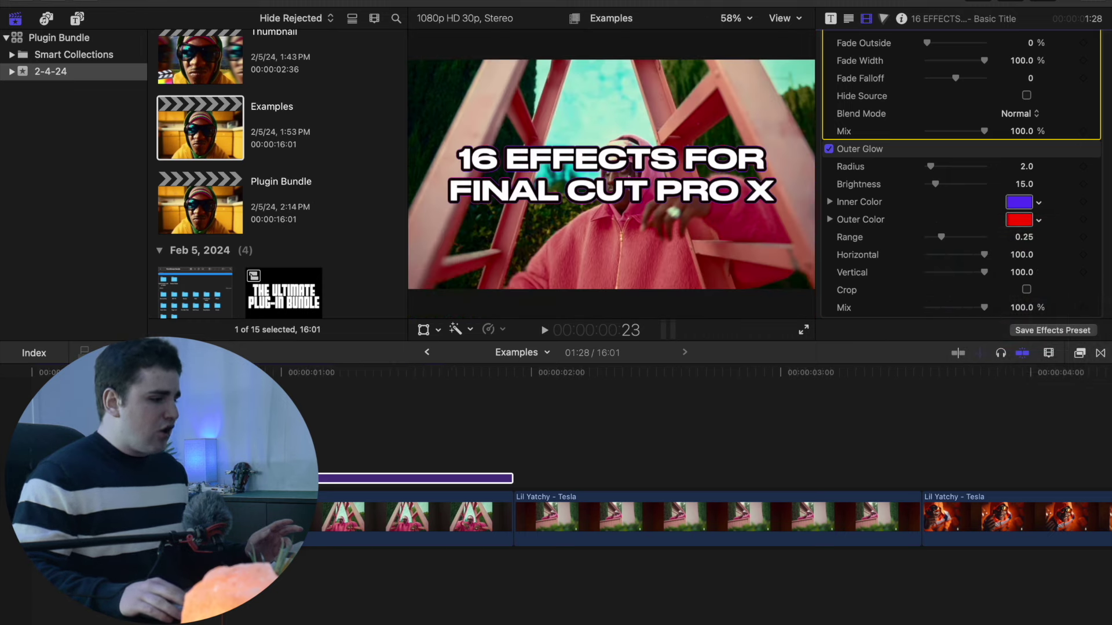
Play the title, park the playhead at 00:00:01:00 and blade the title clip there
key(/)
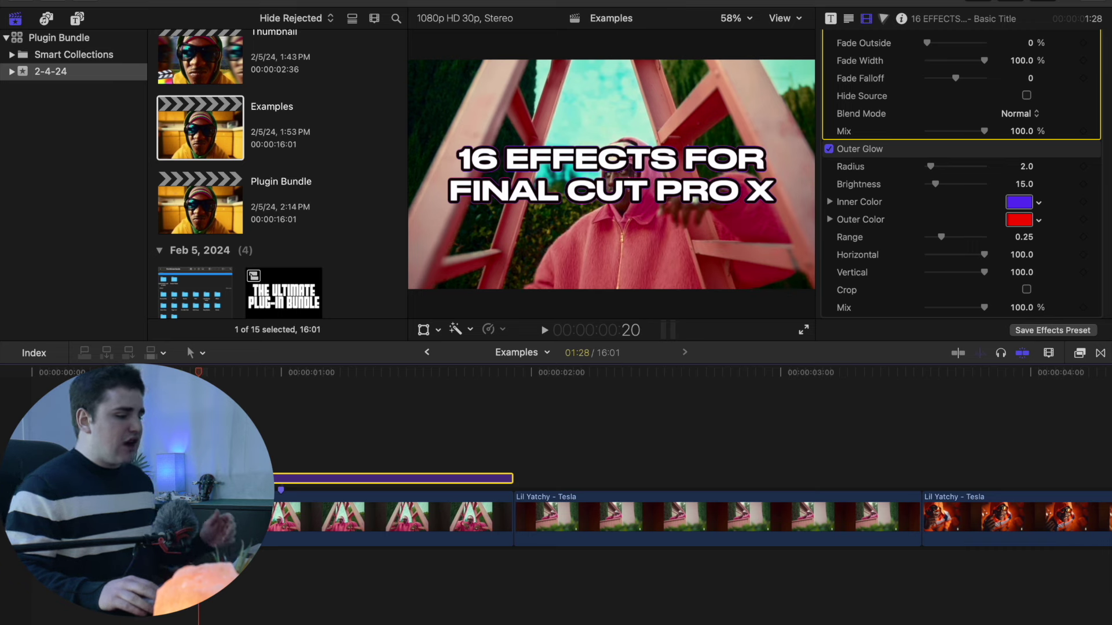
click(283, 394)
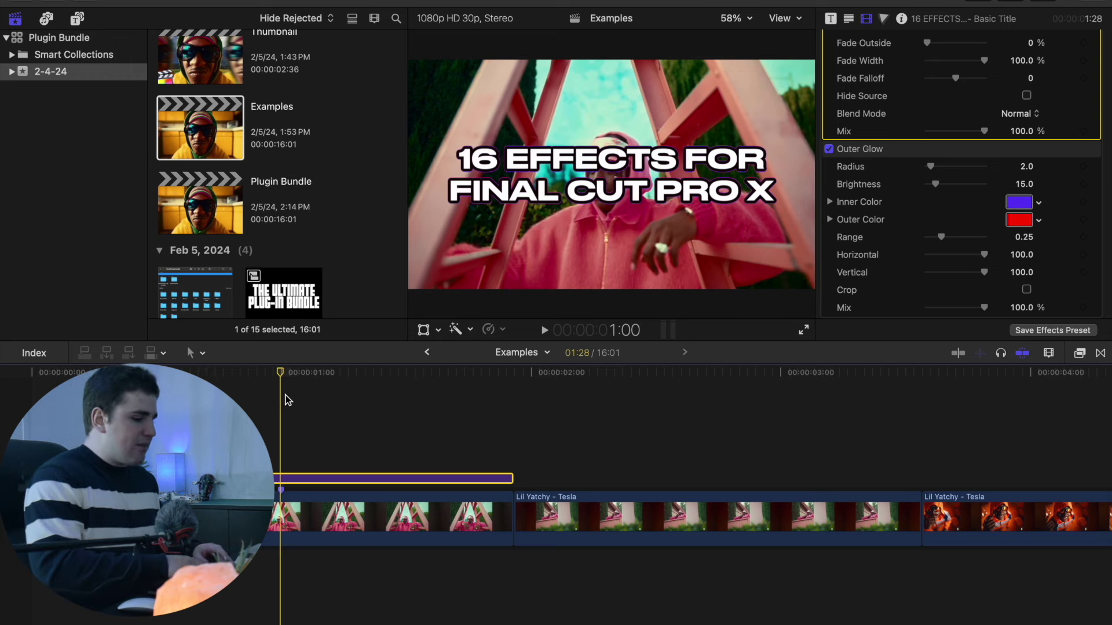
key(super+b)
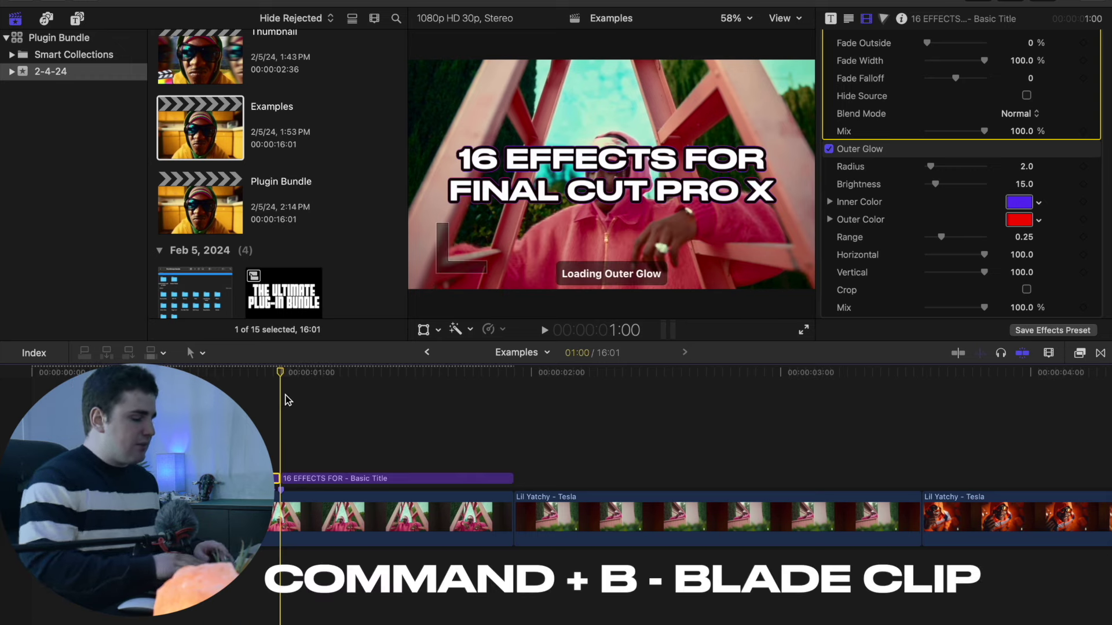
Apply the Light Sweep Effect to the second title piece and scrub to preview the sweep
click(316, 479)
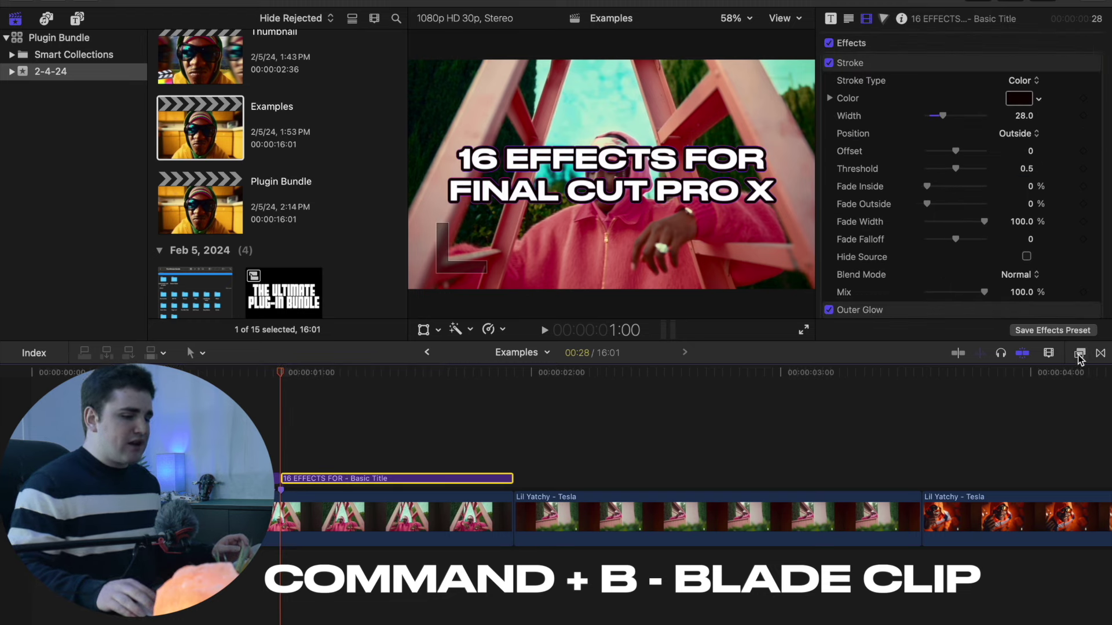
click(1080, 354)
scroll(948, 478, up, 2)
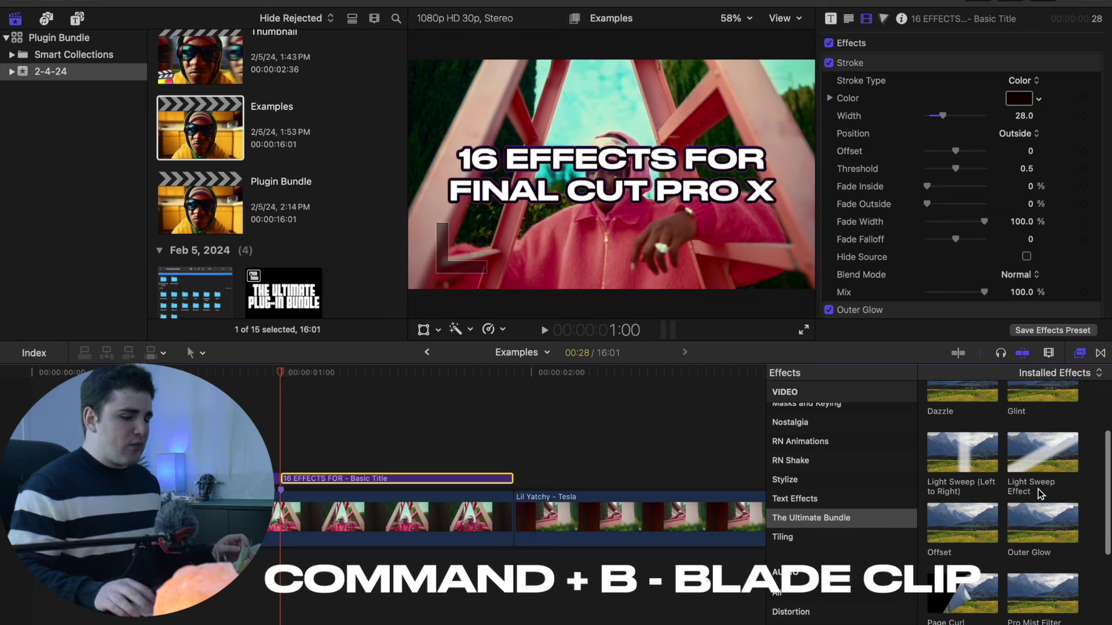
click(1038, 473)
drag(983, 460, 415, 482)
click(1080, 355)
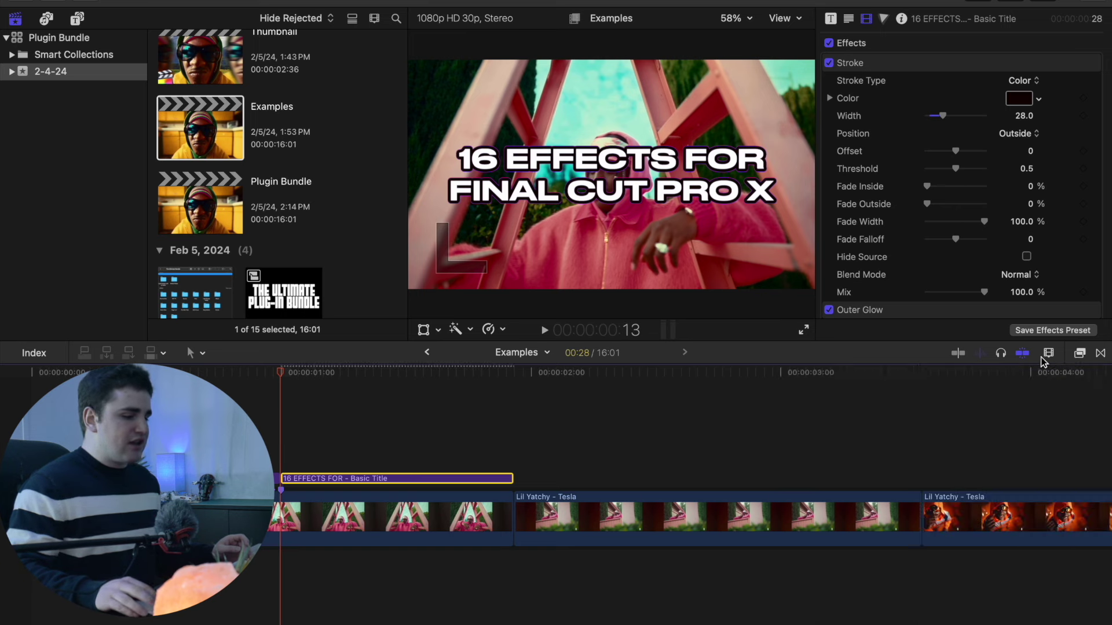
drag(283, 373, 286, 402)
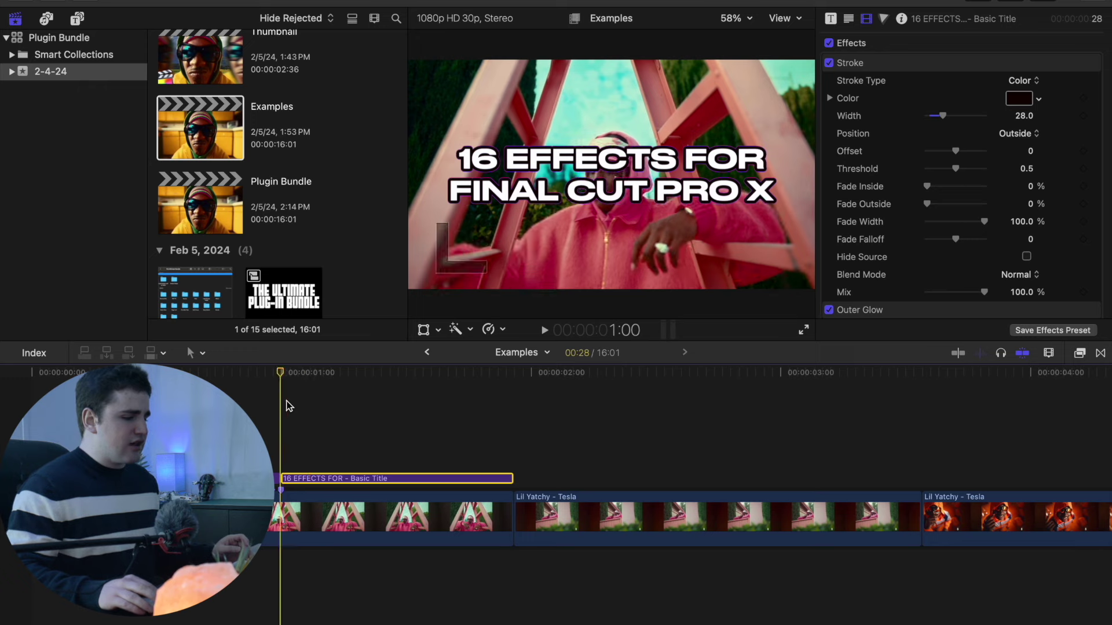
Play back the swept title, then select it and review its Light Sweep settings
key(space)
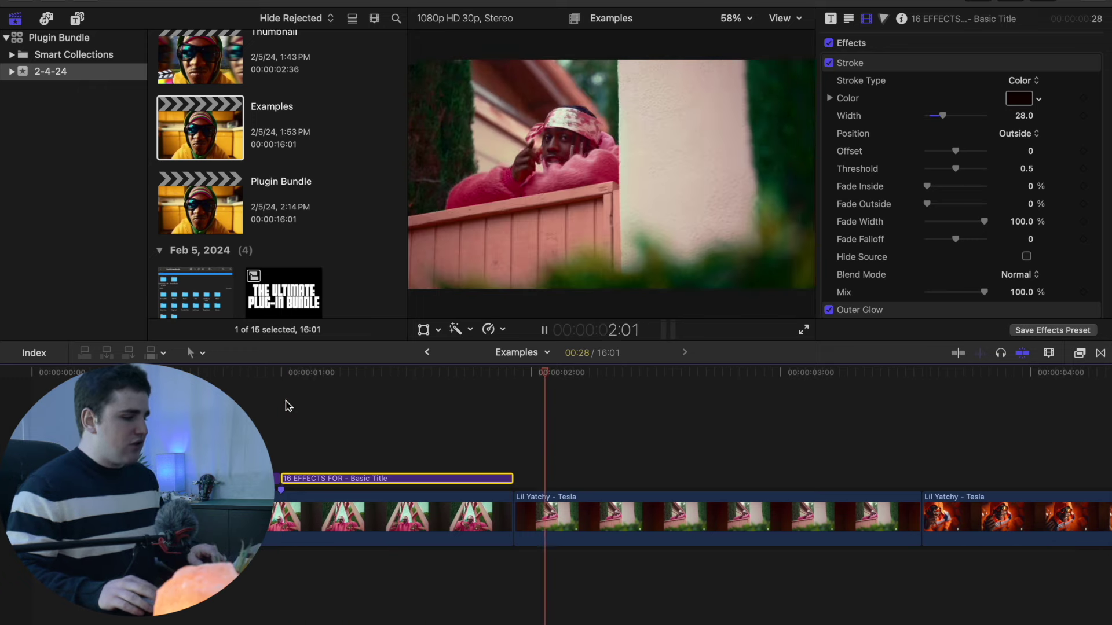
key(/)
key(space)
click(383, 466)
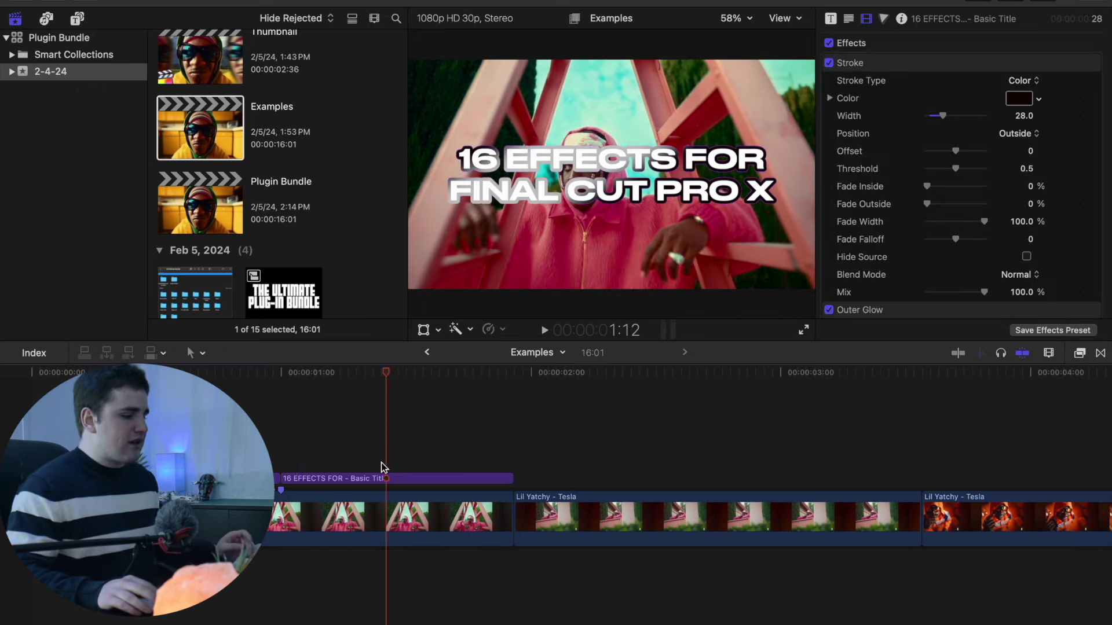
click(384, 478)
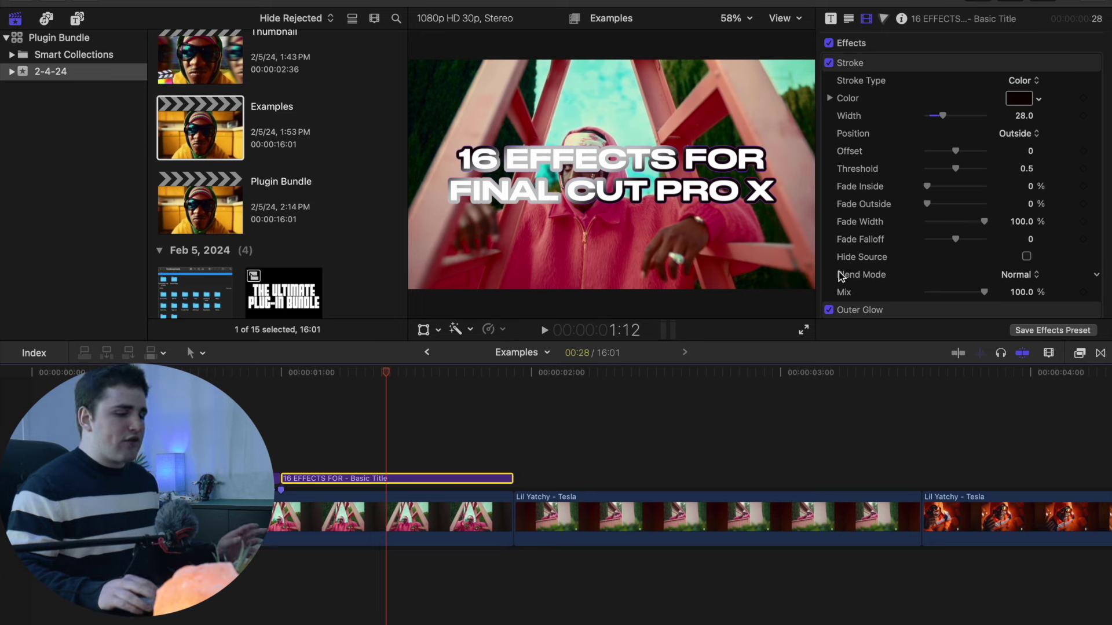
scroll(867, 251, down, 8)
scroll(869, 255, down, 5)
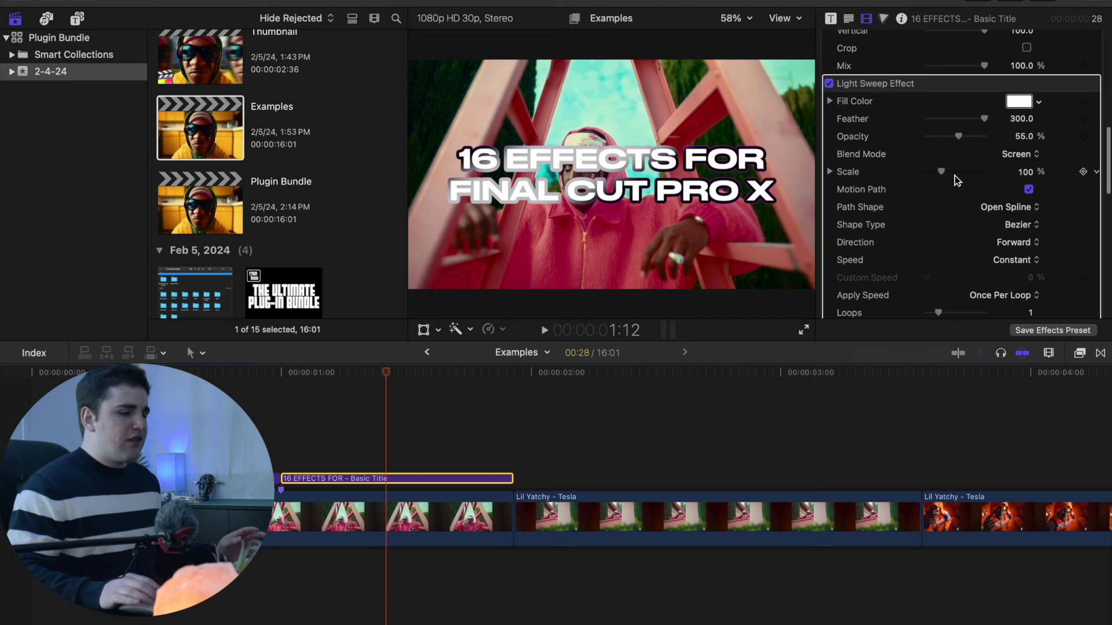
scroll(955, 176, down, 5)
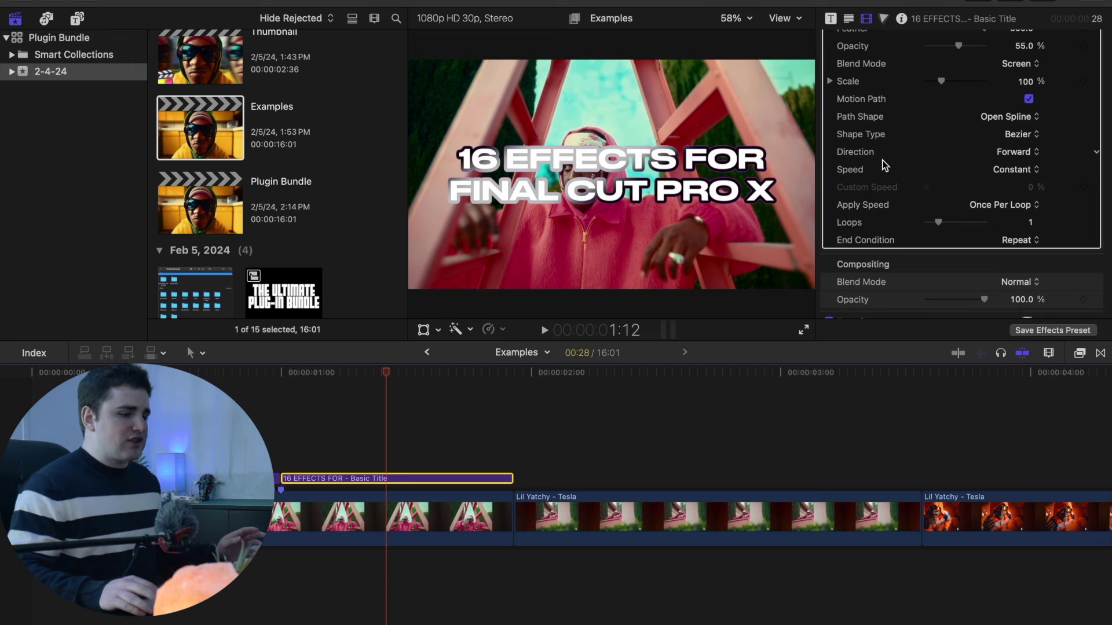
scroll(895, 171, up, 15)
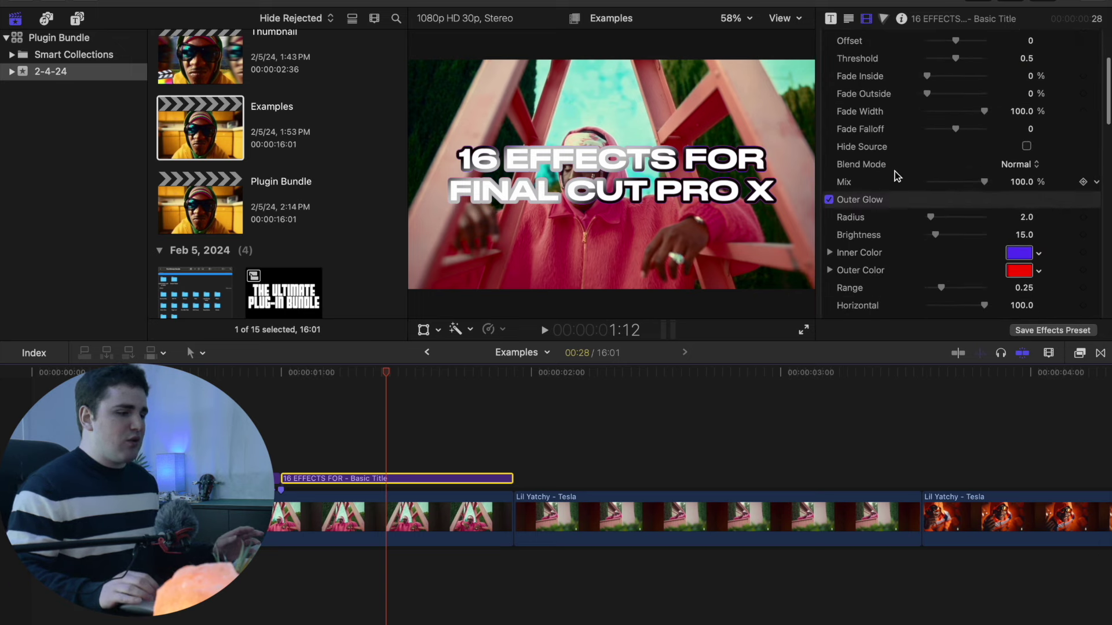
Replay from 00:00:01:00 and continue ahead to the Lil Yatchy - Tesla clip
click(282, 432)
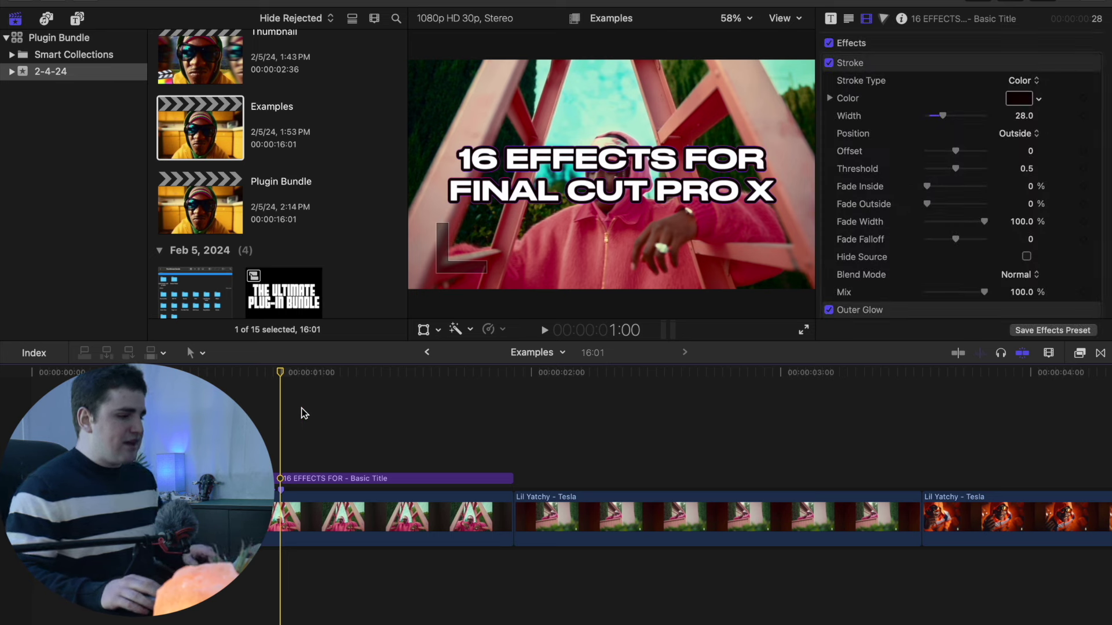
key(space)
key(space)
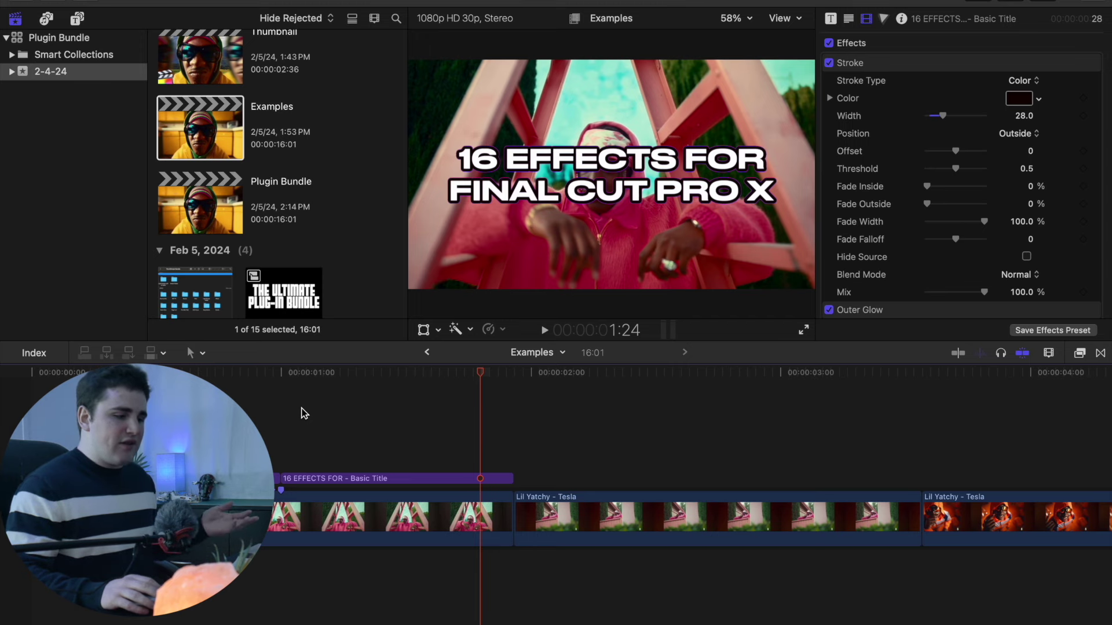
key(space)
scroll(753, 408, right, 2)
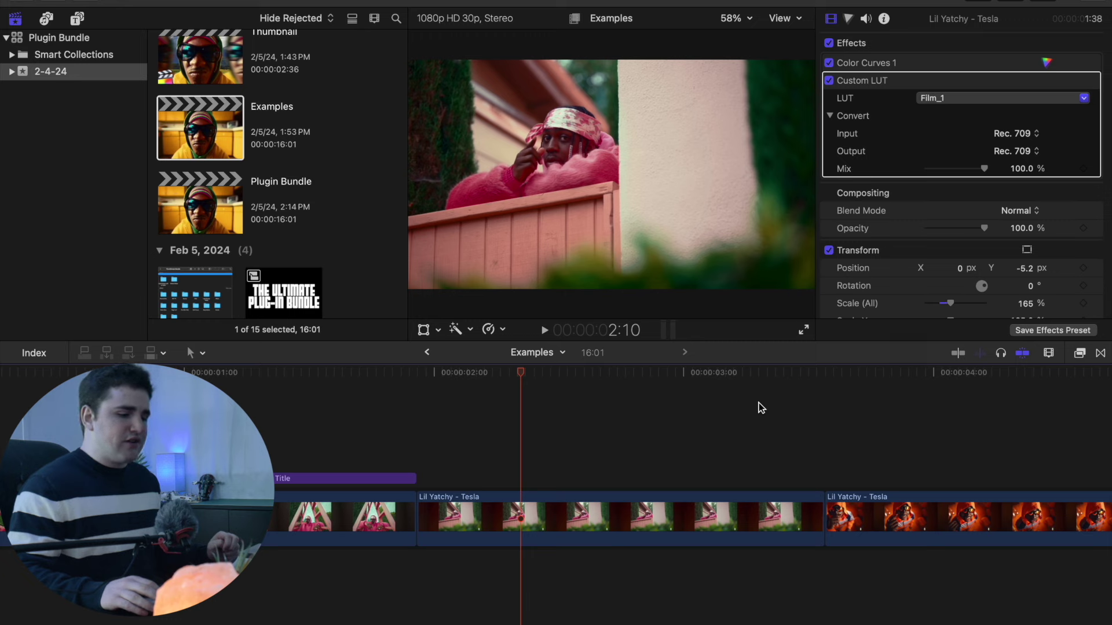
Apply Pro Mist Filter to the green Lil Yatchy - Tesla clip and zoom the viewer to 150% on the face
click(1079, 355)
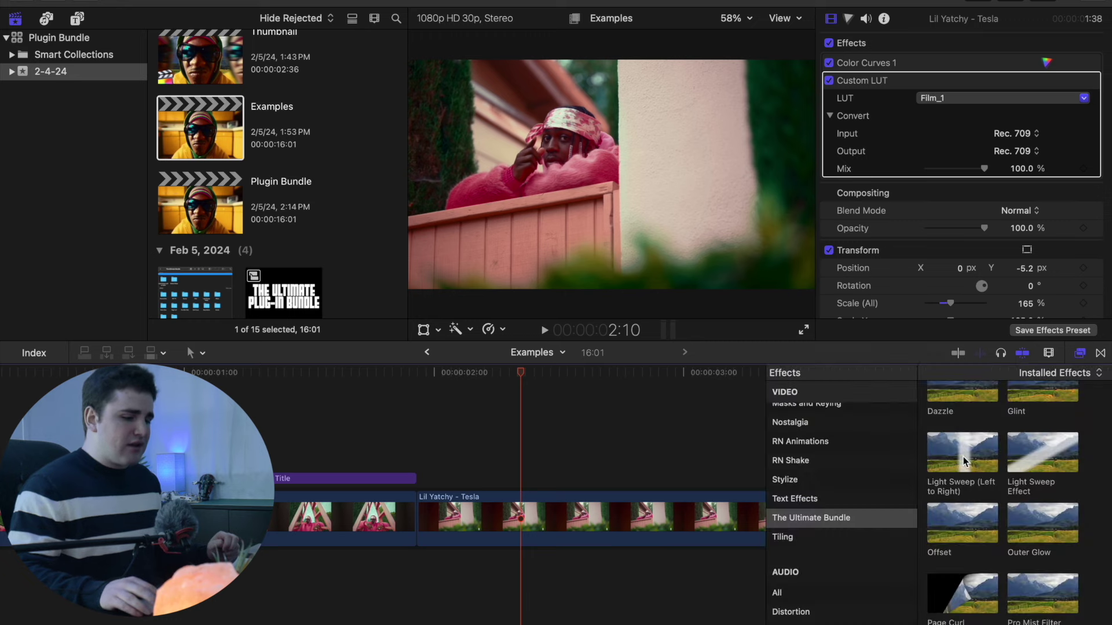
scroll(960, 474, down, 3)
drag(1039, 481, 625, 516)
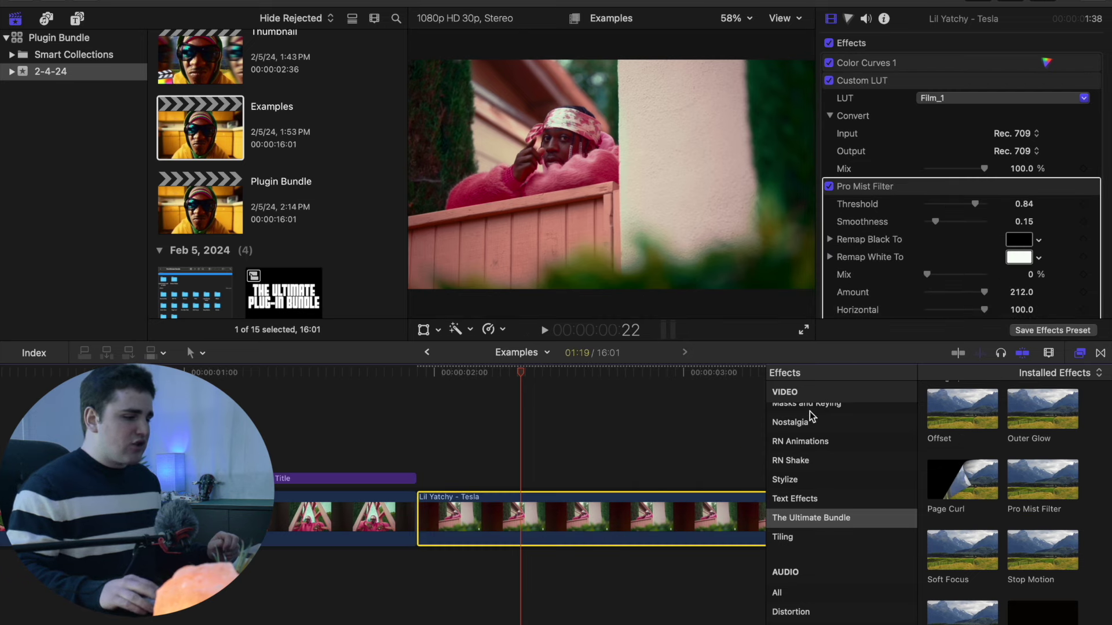
click(1080, 354)
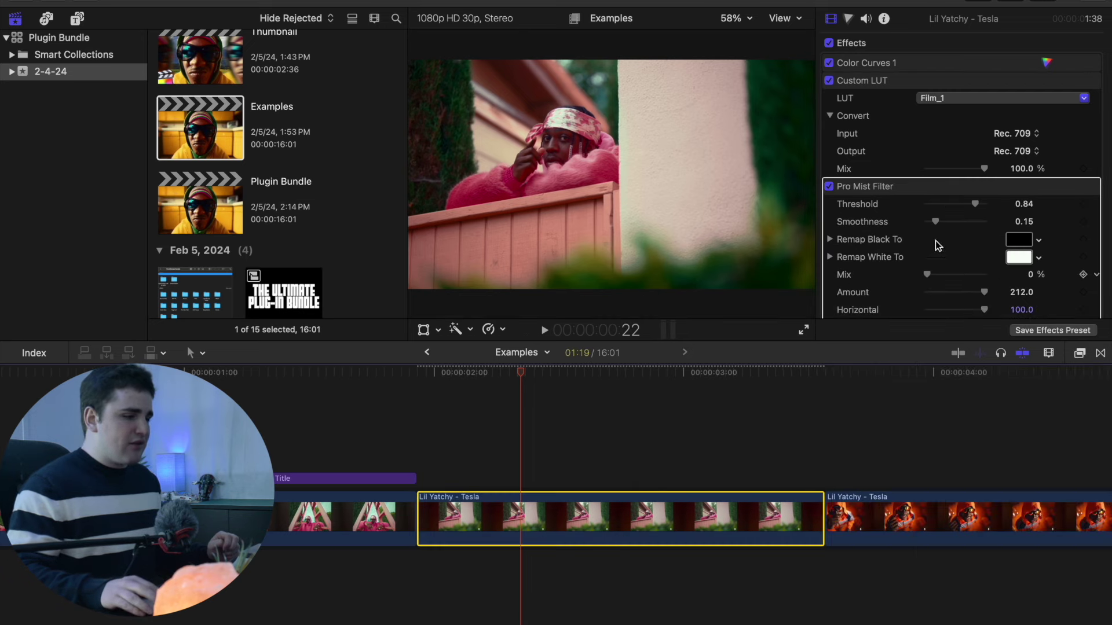
click(734, 19)
click(747, 152)
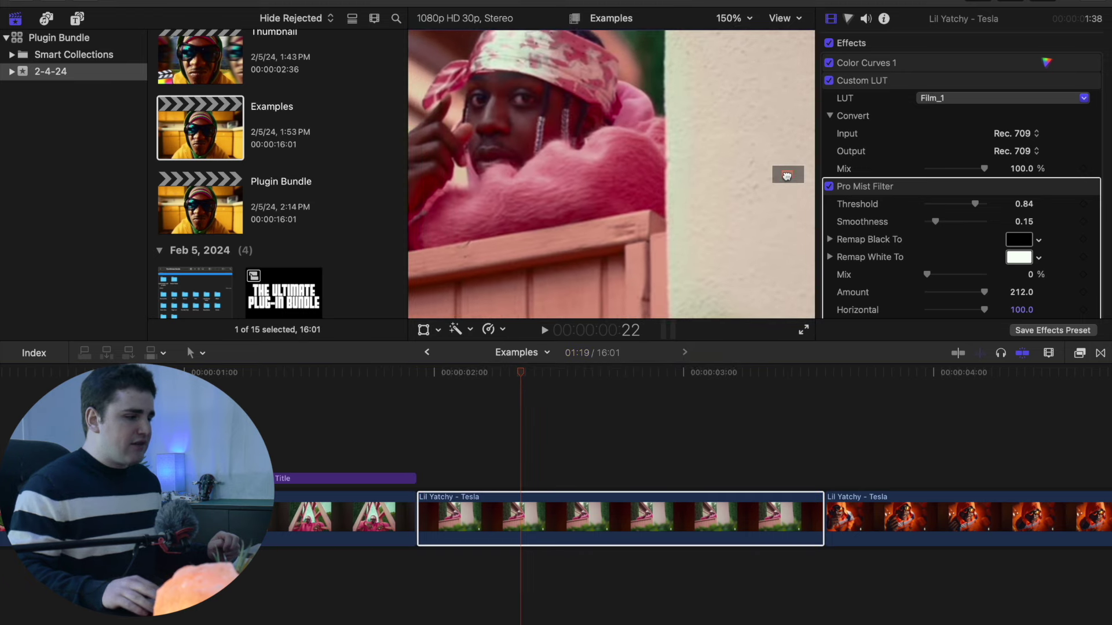
drag(786, 175, 785, 174)
click(538, 511)
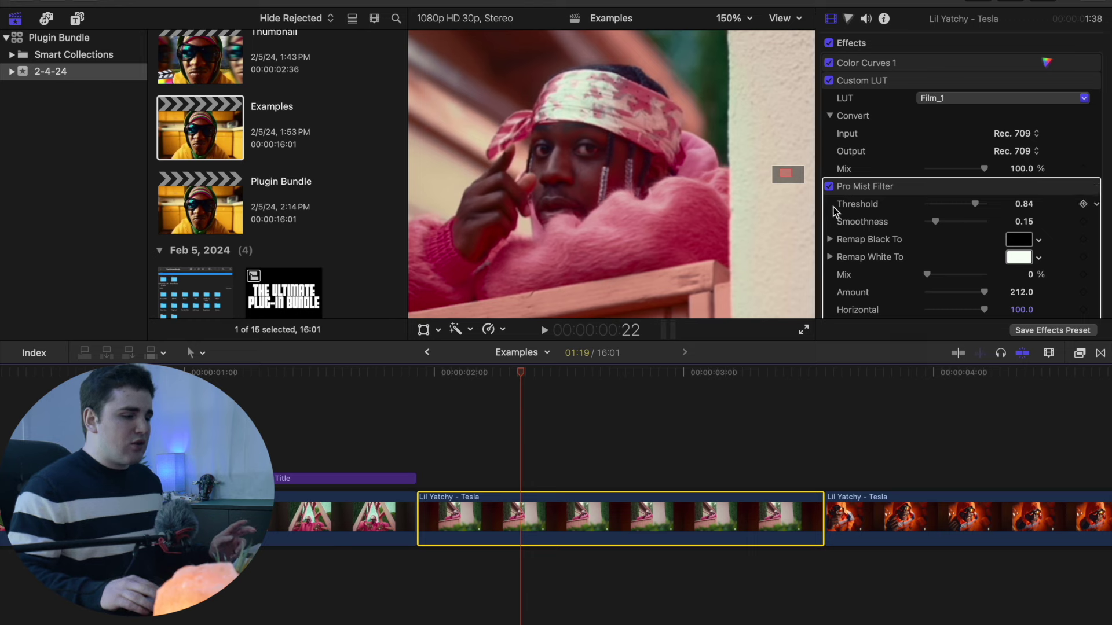
Set Pro Mist Threshold to 0.36 with Amount 212, fit the viewer, and toggle the filter to compare
drag(975, 203, 947, 205)
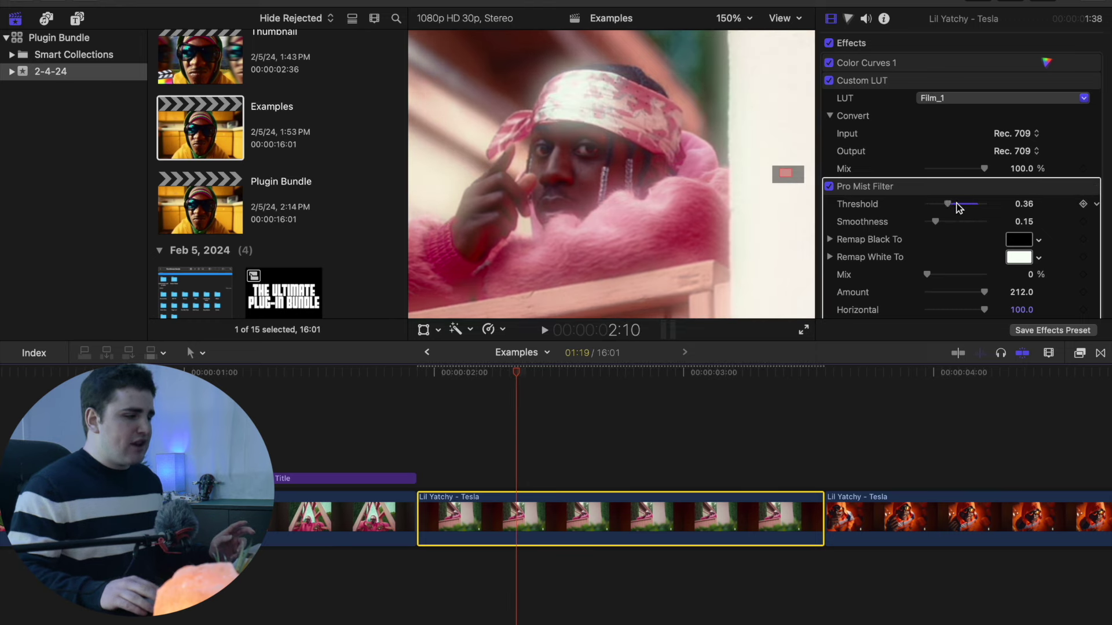
scroll(906, 232, down, 5)
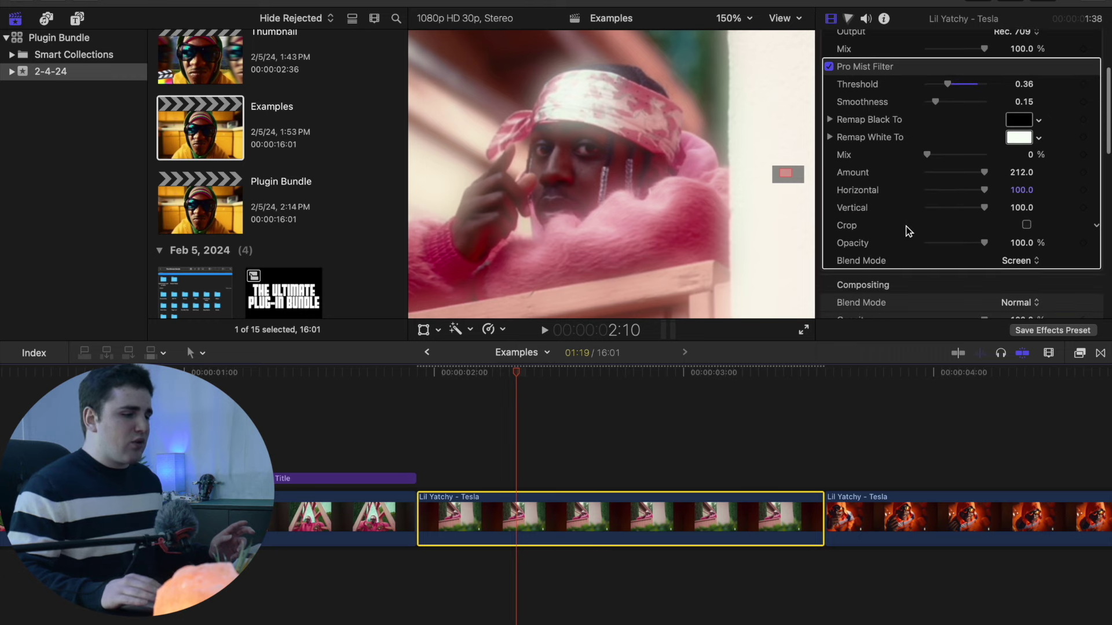
scroll(907, 227, up, 3)
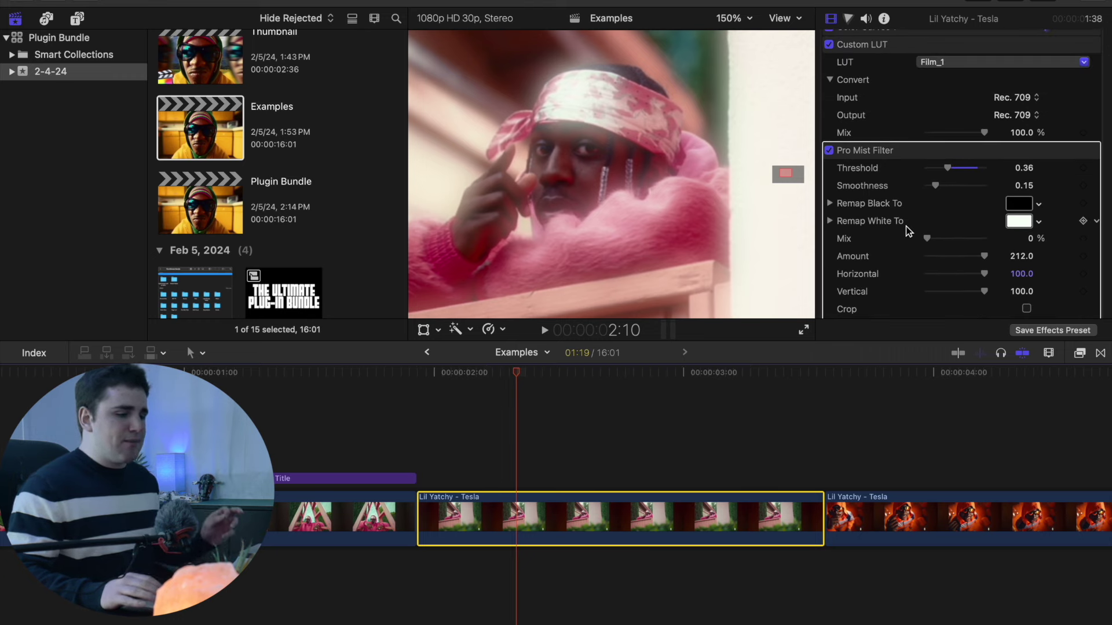
scroll(906, 226, up, 2)
click(724, 20)
click(735, 33)
click(830, 186)
click(830, 186)
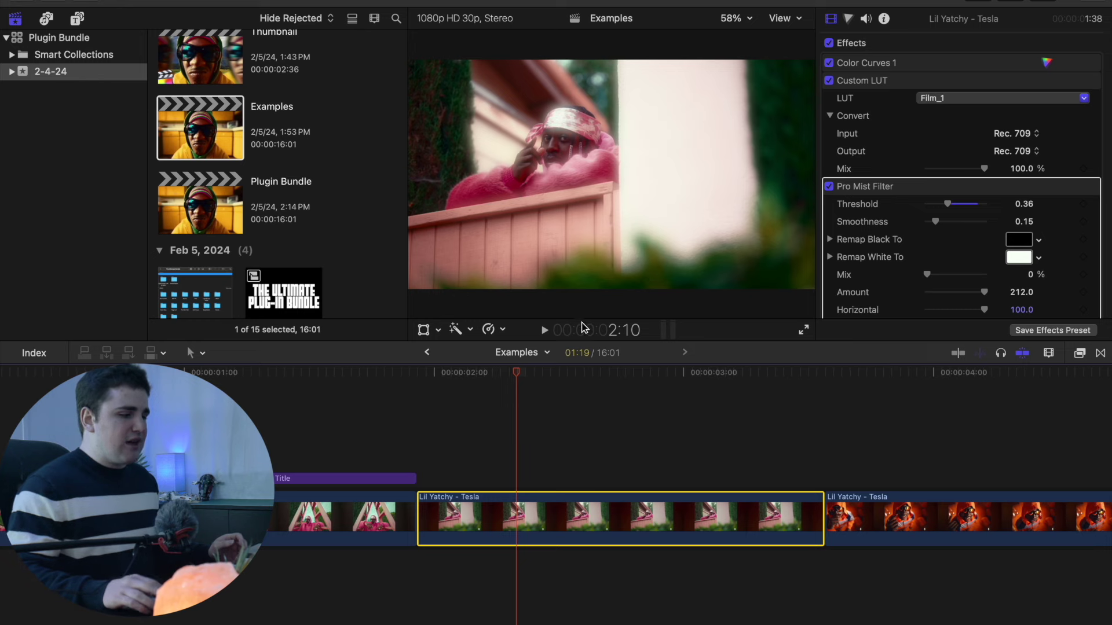
Disable the Pro Mist Filter and magnify the viewer to 200% on the man's face
click(830, 186)
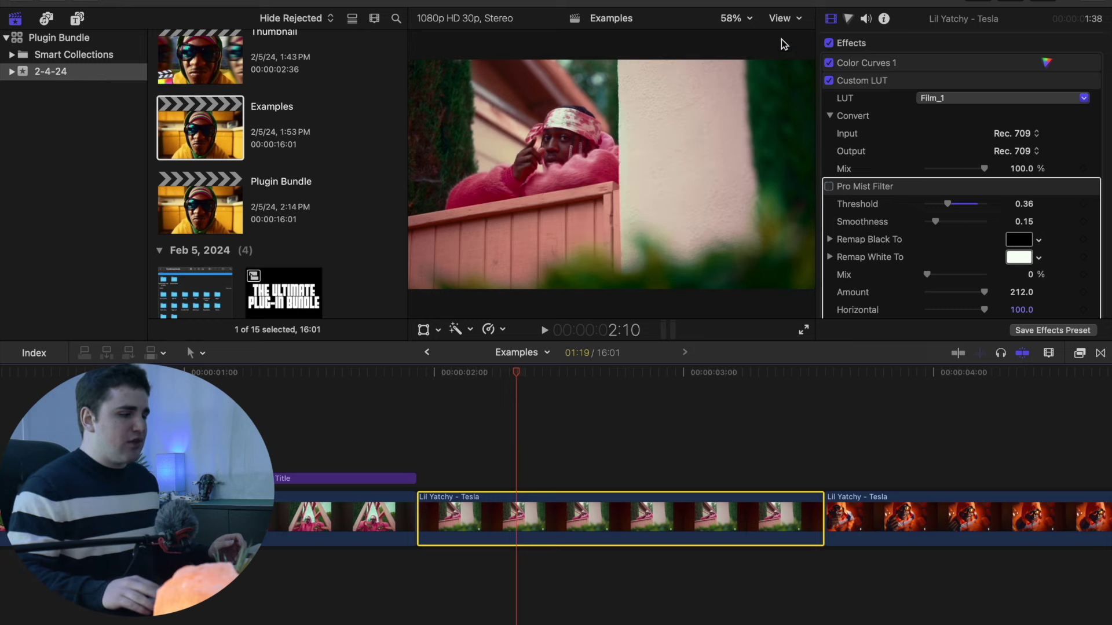
click(735, 18)
click(750, 142)
drag(786, 176, 780, 173)
Apply Channel Blur to the green Lil Yachty clip
click(517, 502)
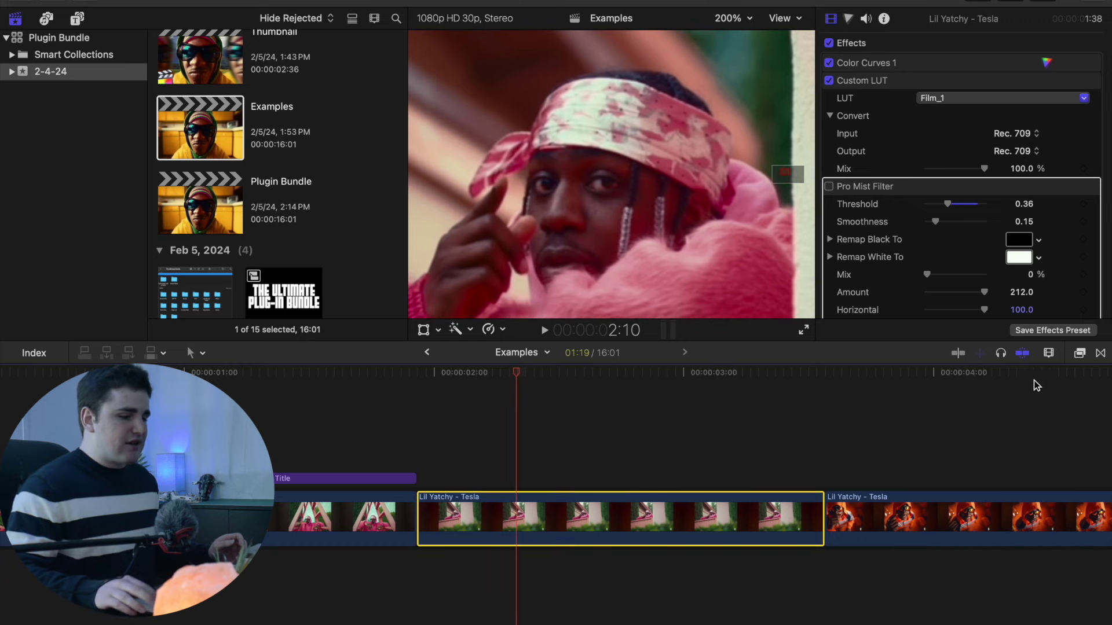
click(1079, 355)
scroll(1023, 421, up, 8)
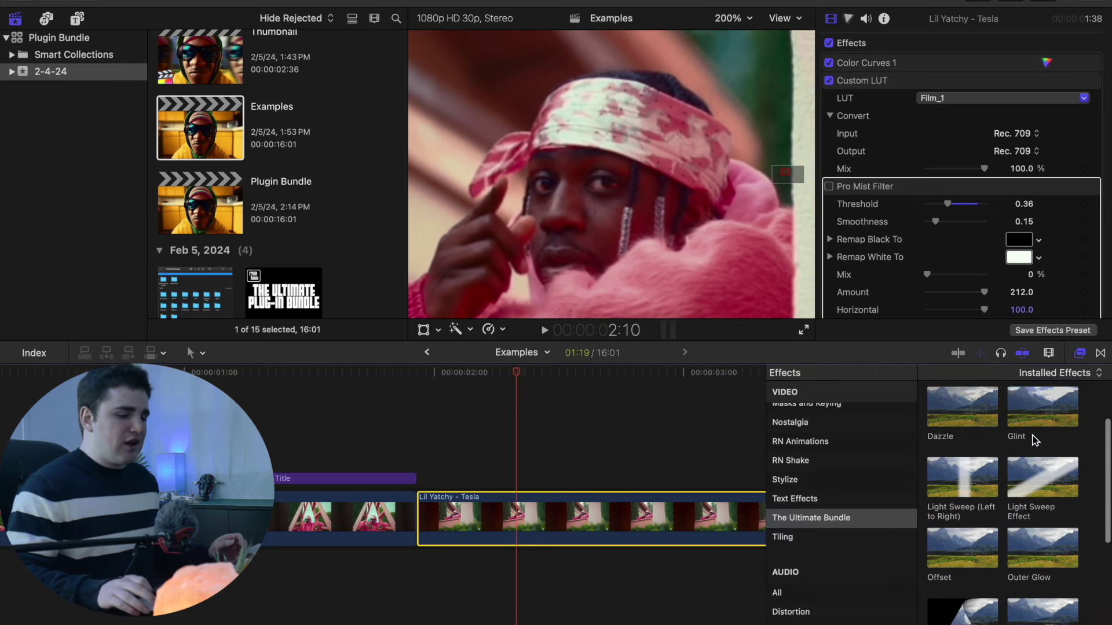
drag(971, 409, 558, 522)
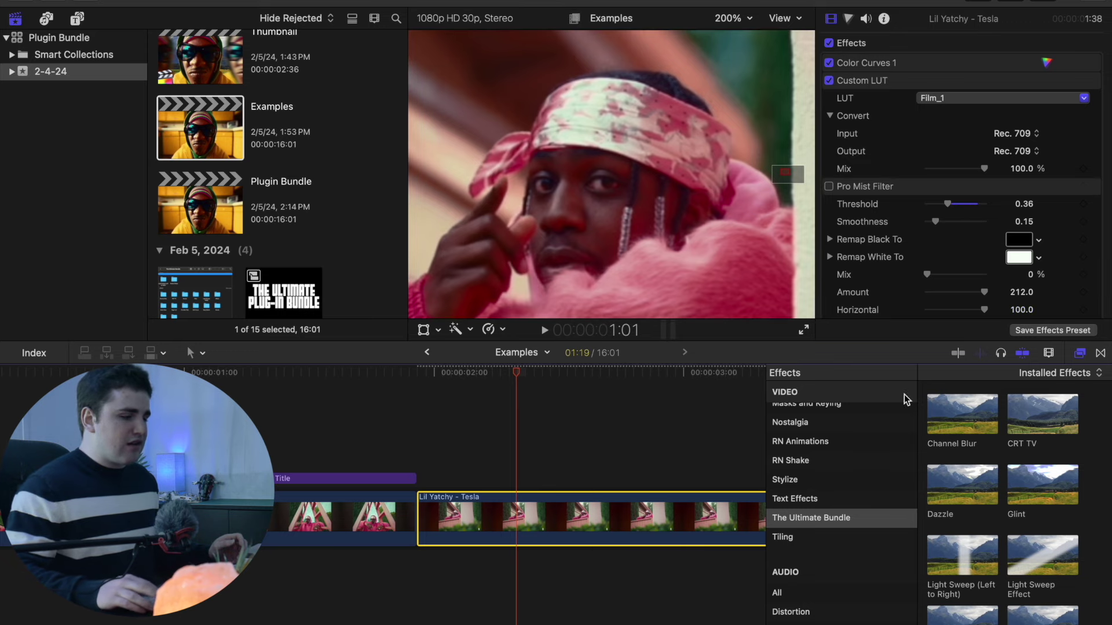
click(1077, 354)
scroll(955, 240, down, 5)
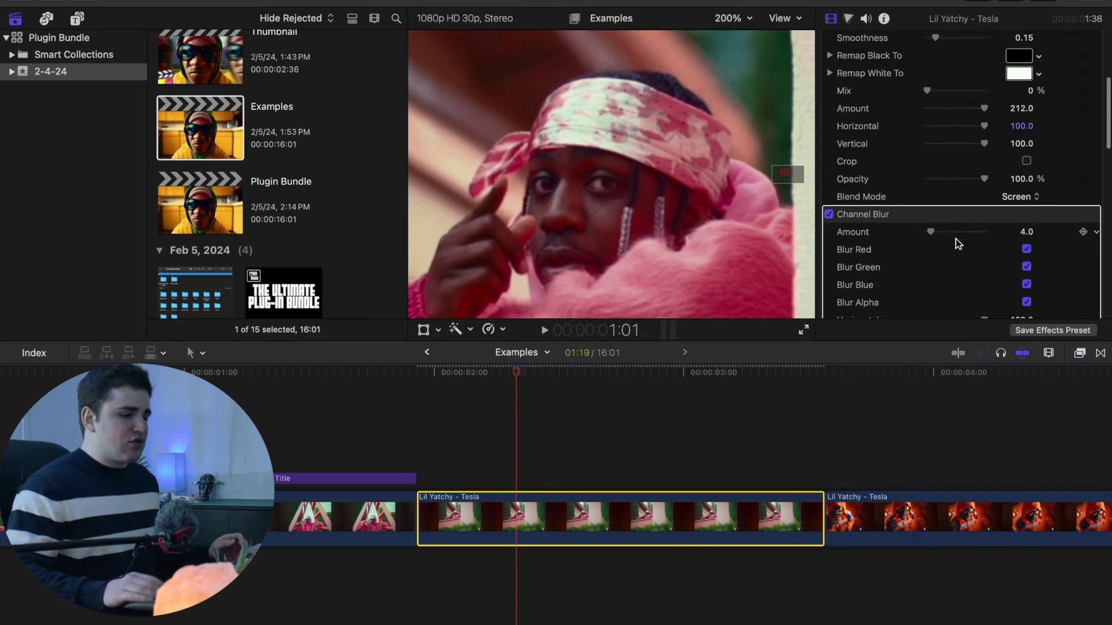
Limit Channel Blur to the red channel at Amount 59, toggling it to compare
click(1027, 149)
click(1026, 167)
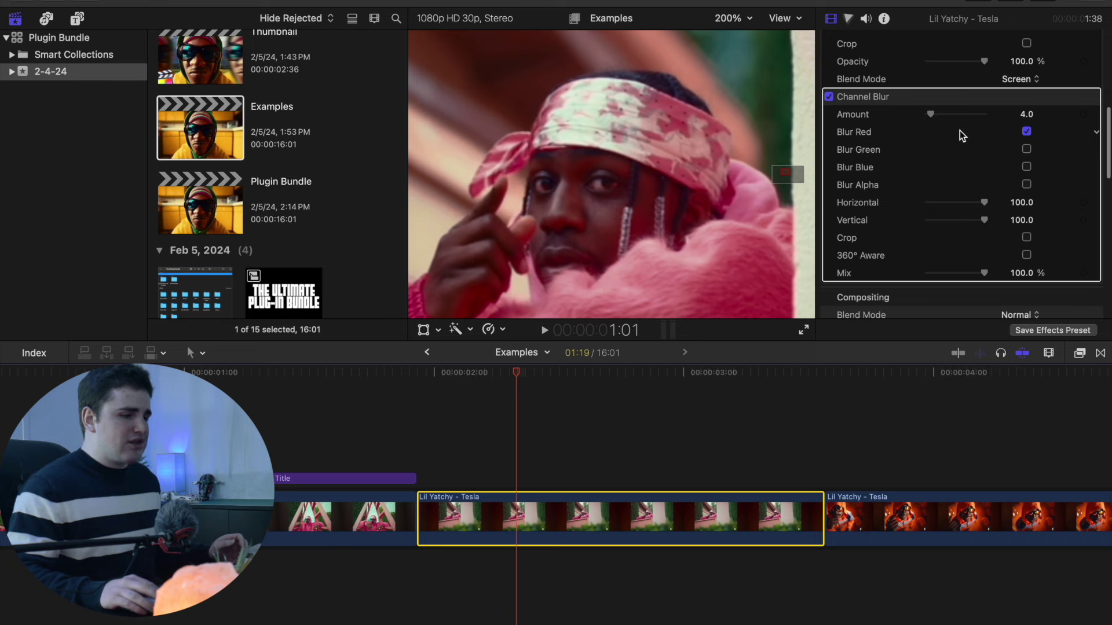
drag(930, 114, 973, 115)
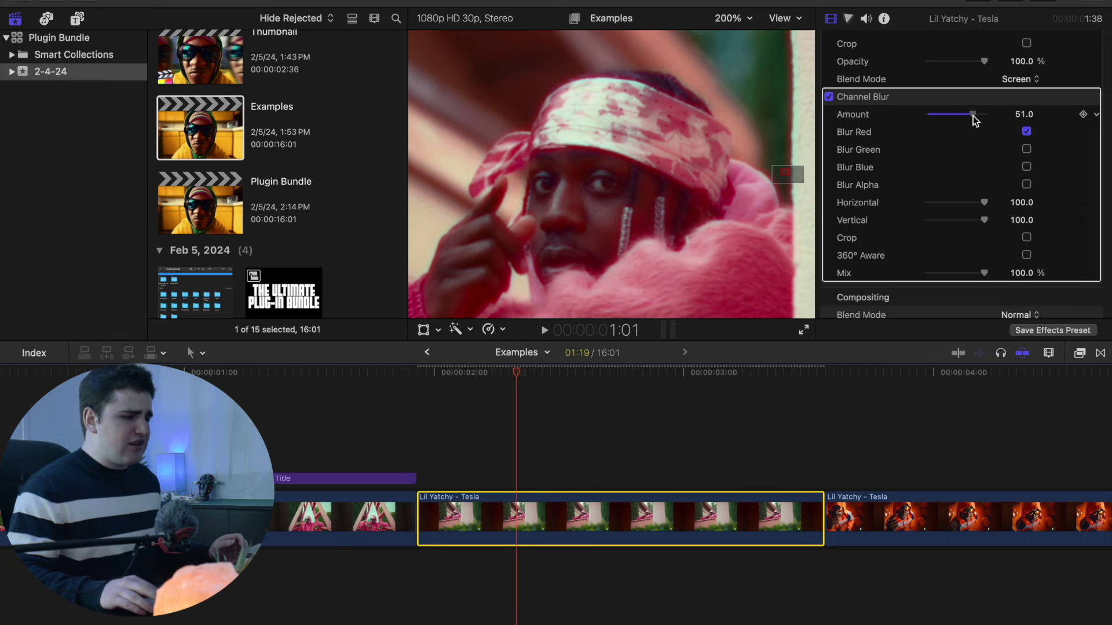
drag(785, 175, 787, 173)
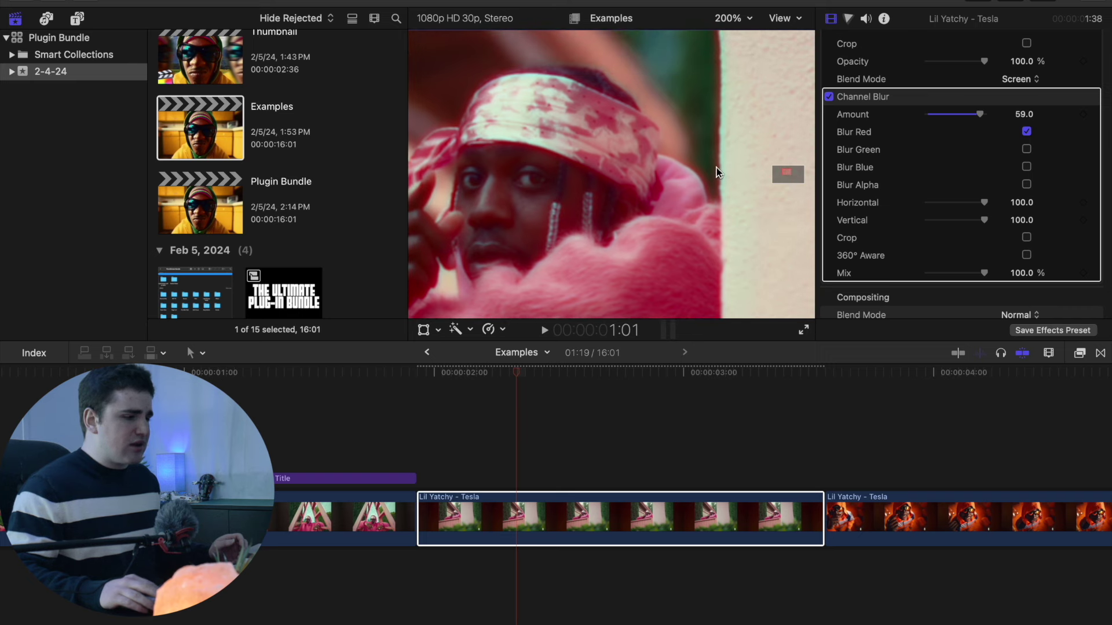
click(830, 97)
click(830, 97)
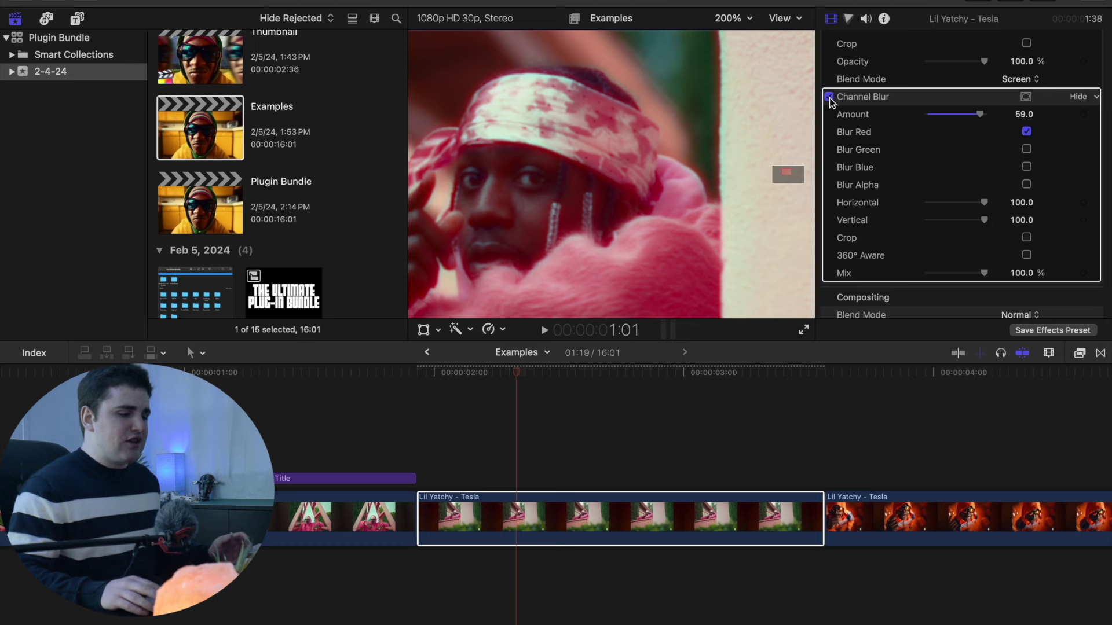
Re-enable the Pro Mist Filter and fit the whole frame in the viewer
scroll(871, 118, up, 5)
scroll(871, 118, up, 3)
click(828, 125)
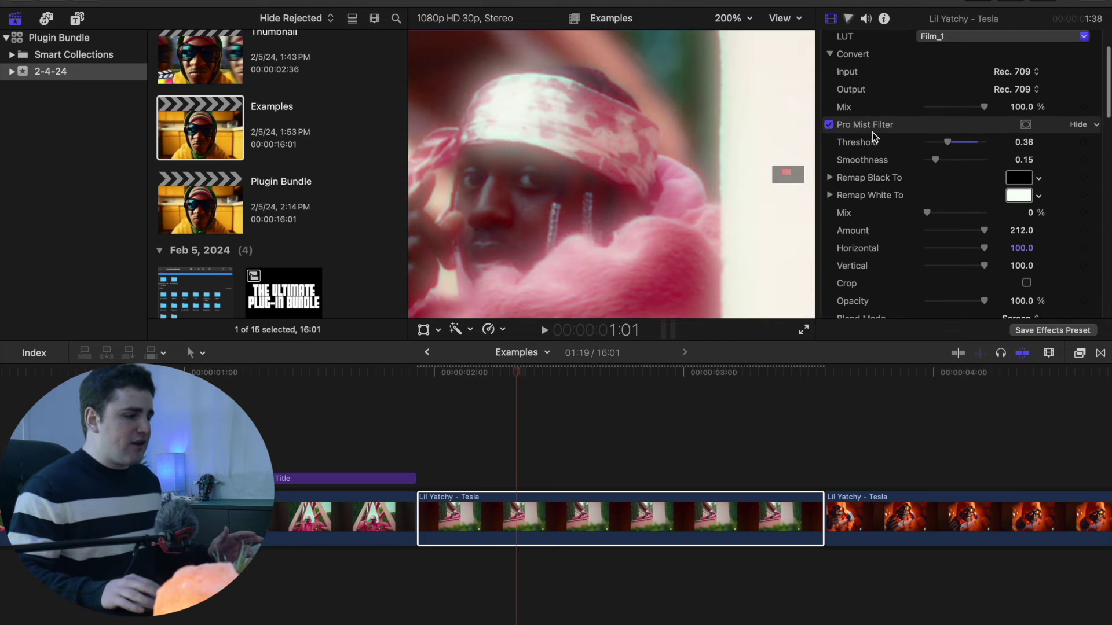
scroll(872, 132, up, 2)
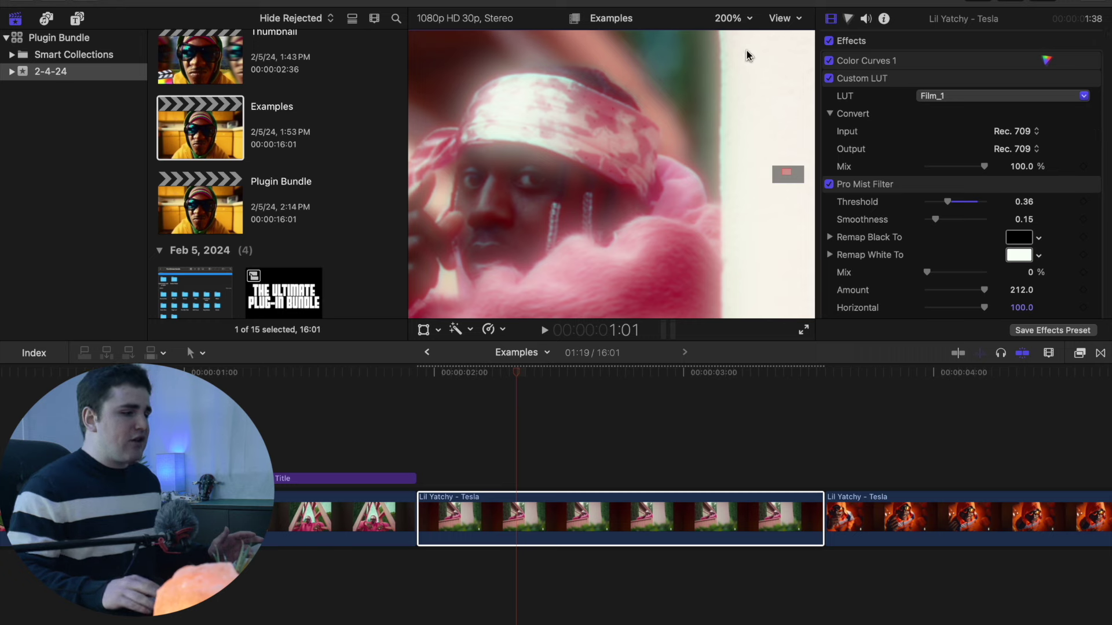
click(733, 18)
click(739, 33)
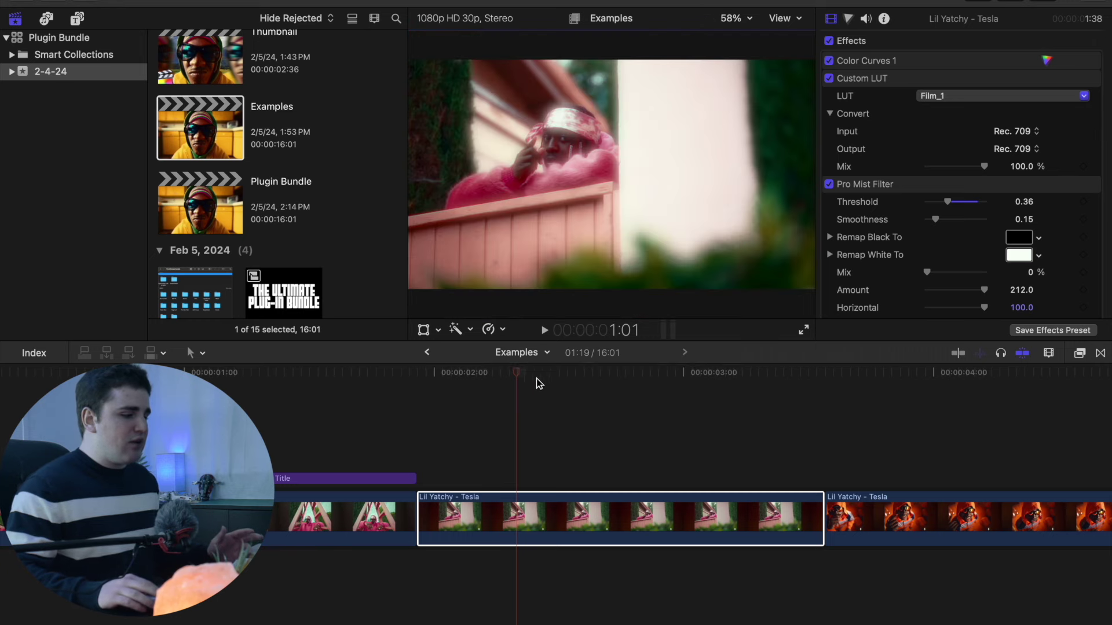
Apply the CRT TV effect to the orange Lil Yachty clip
drag(479, 373, 674, 385)
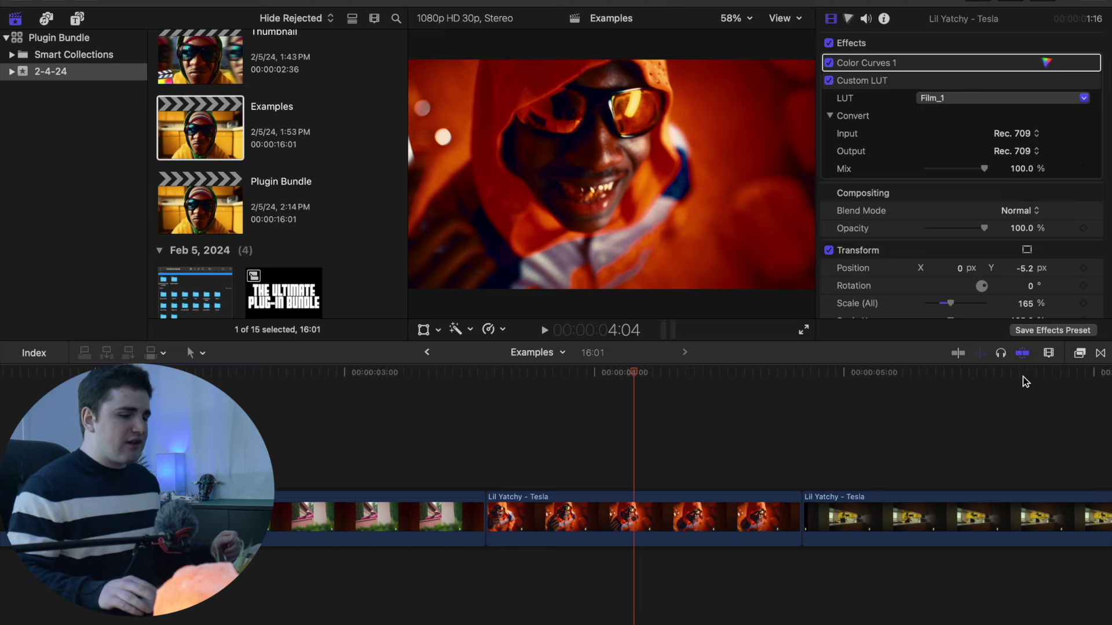
click(1080, 355)
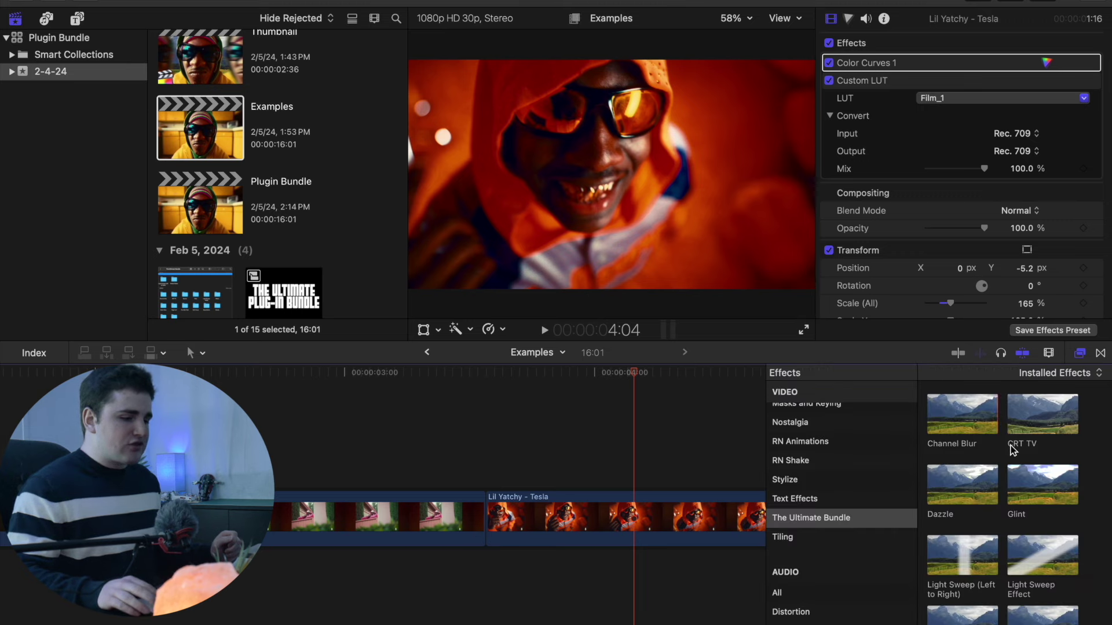
drag(1049, 415, 637, 510)
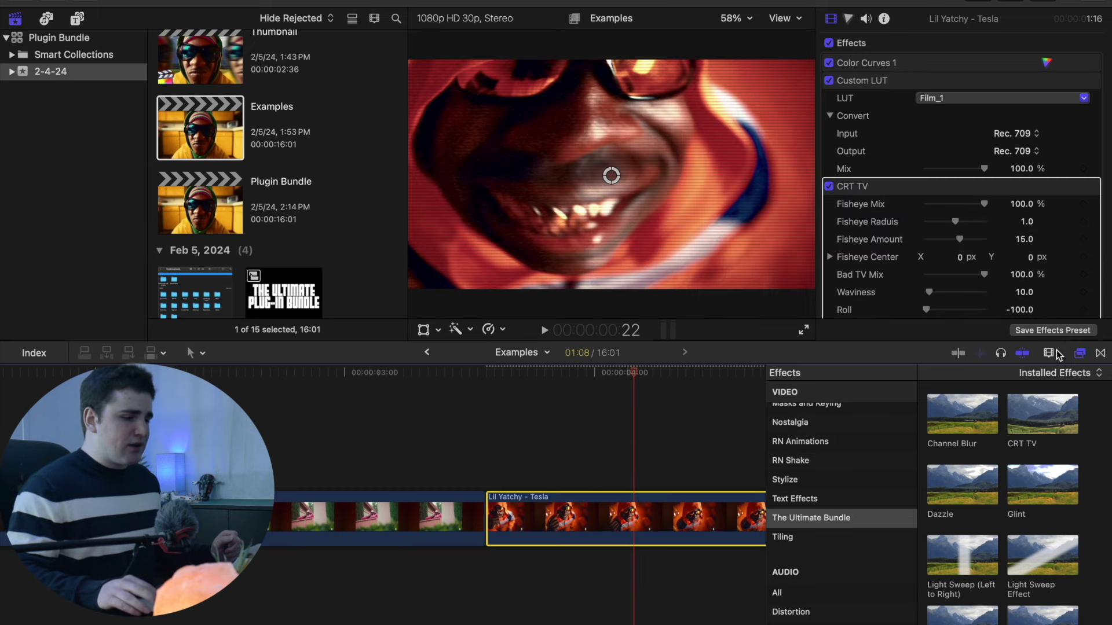
click(1080, 352)
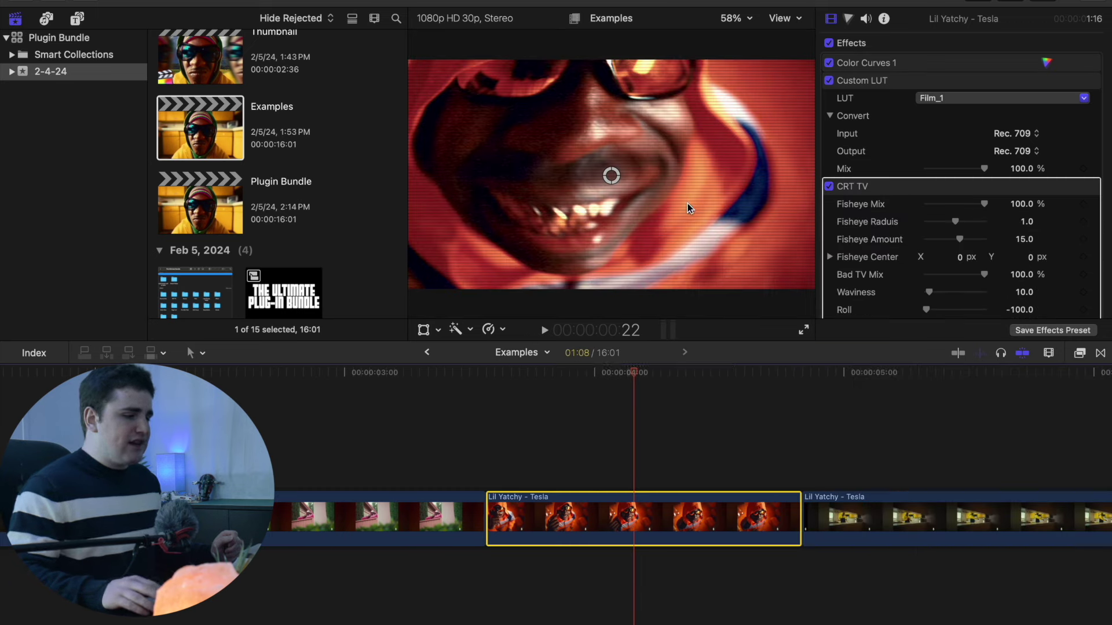
scroll(846, 219, down, 3)
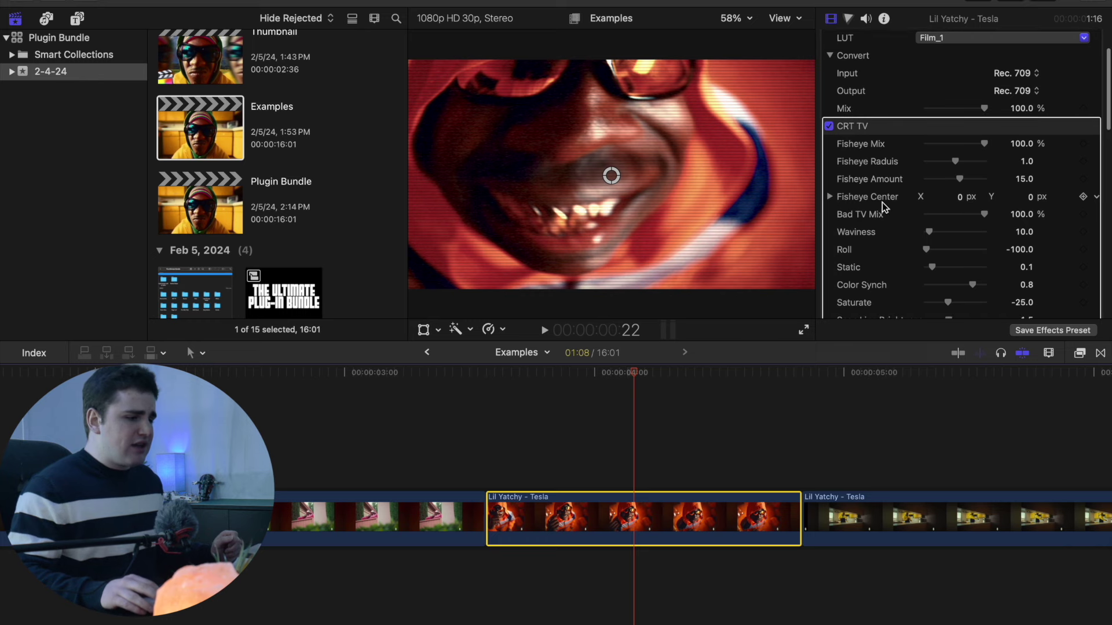
Set CRT TV Fisheye Amount 6, Radius 1.13, Static 0.43, 176 scan lines, Saturate 16
drag(959, 177, 956, 177)
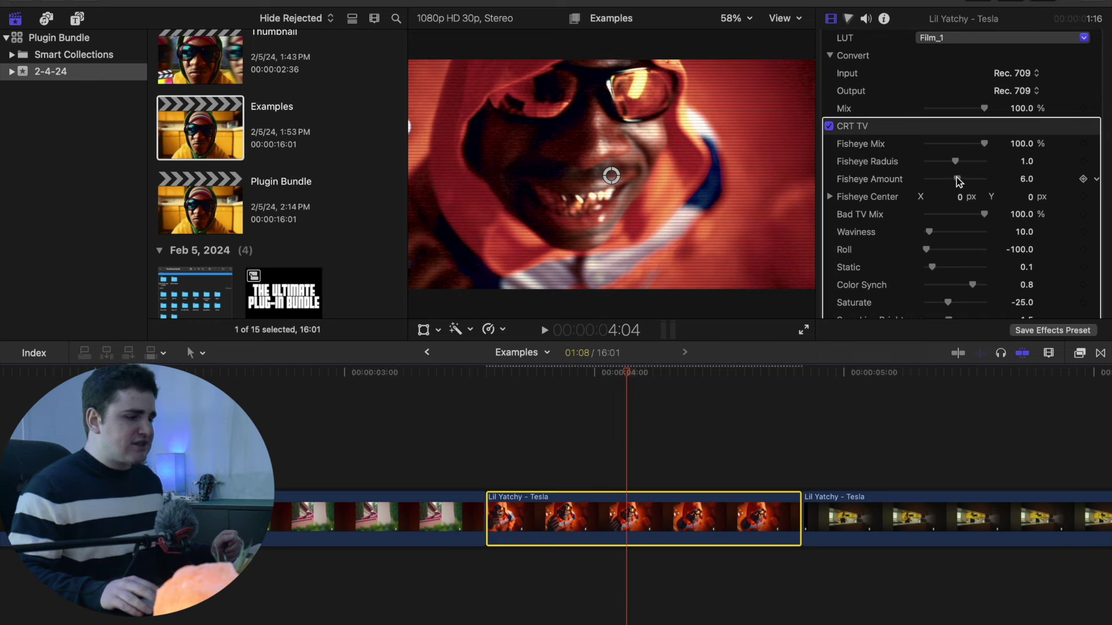
drag(954, 162, 956, 163)
scroll(909, 199, down, 5)
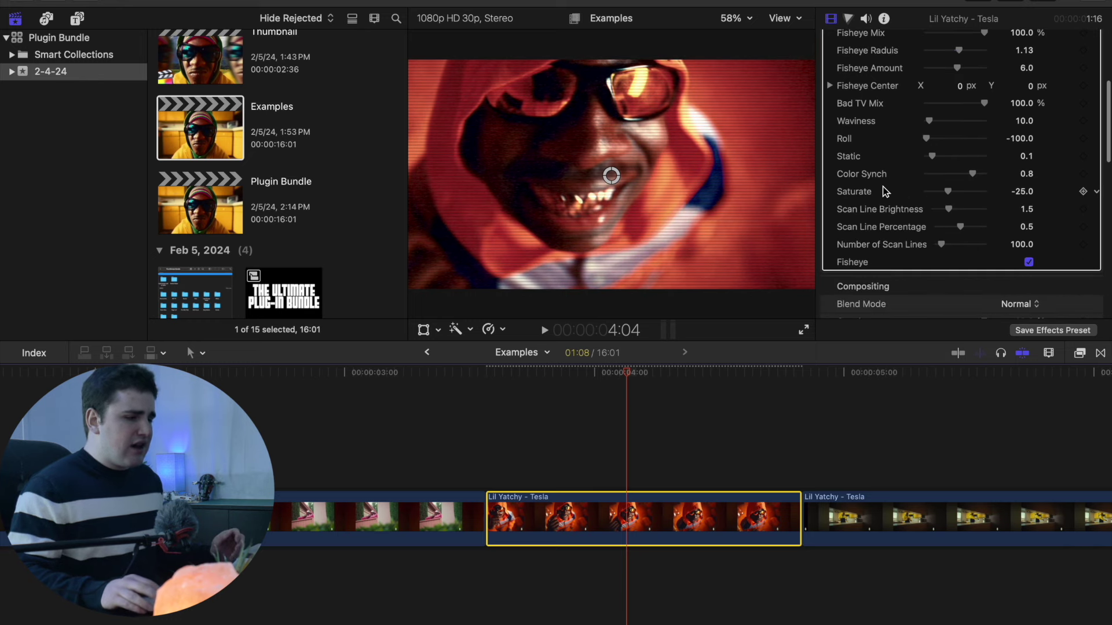
drag(932, 157, 940, 156)
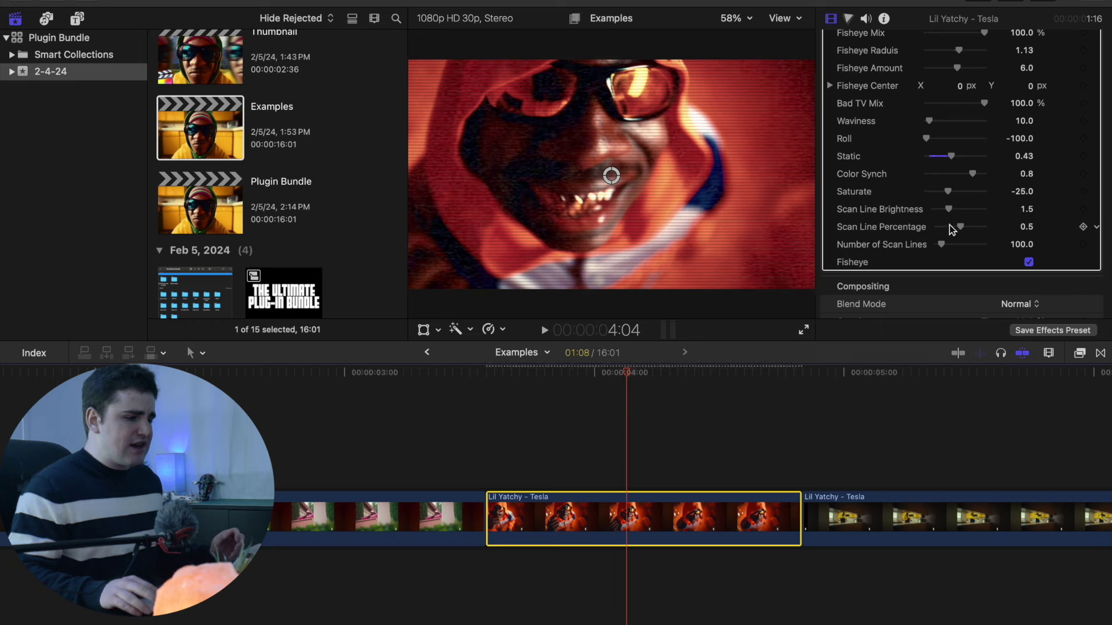
drag(941, 243, 944, 243)
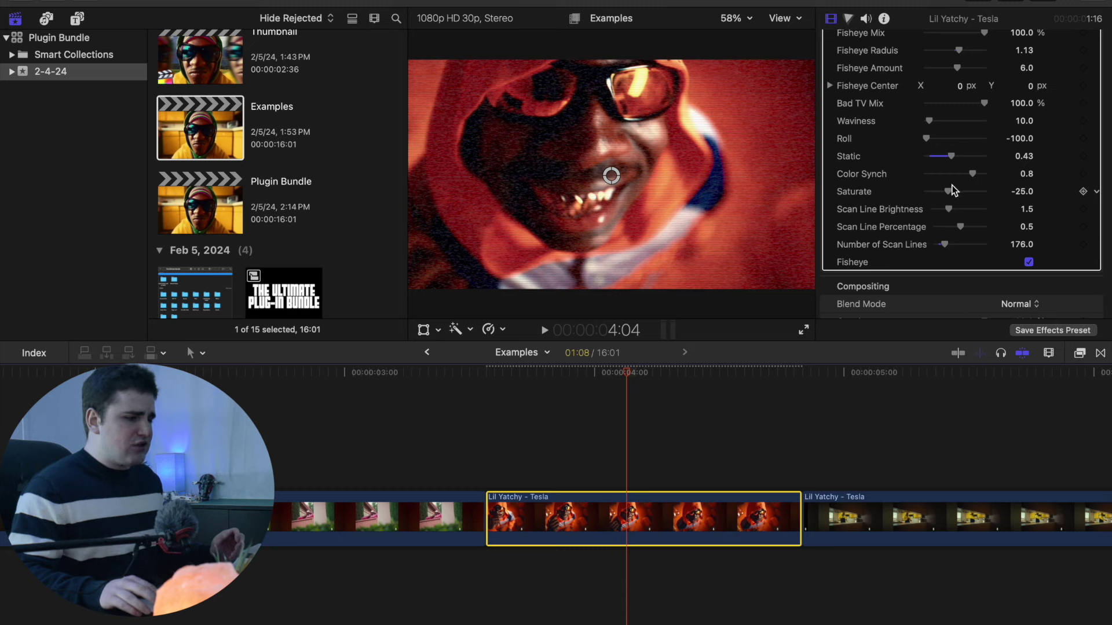
drag(956, 191, 960, 192)
scroll(933, 186, up, 5)
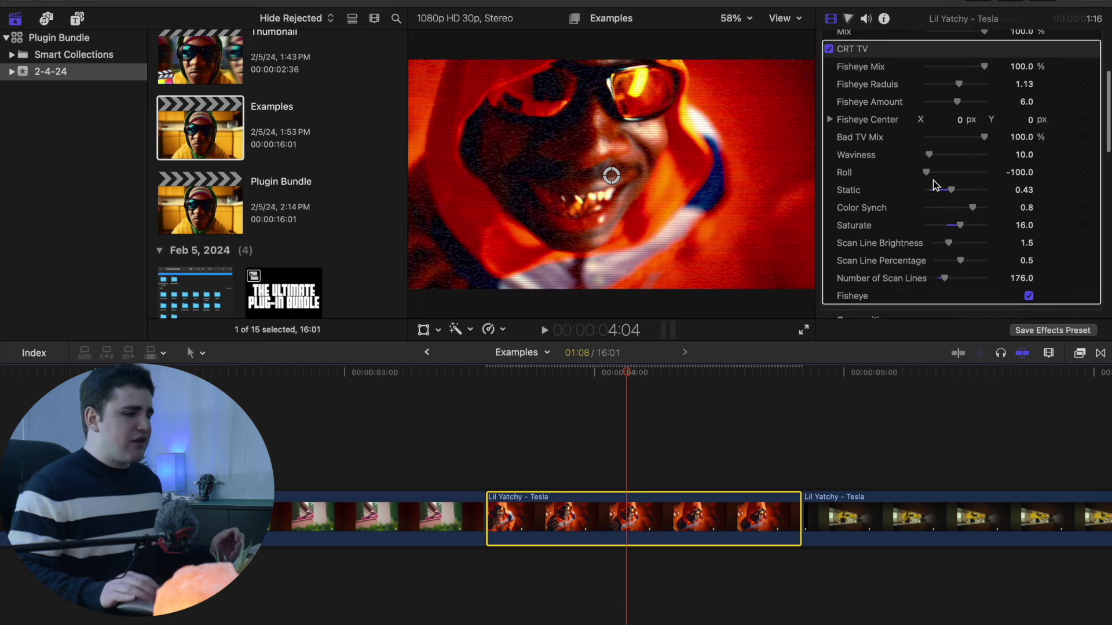
click(480, 458)
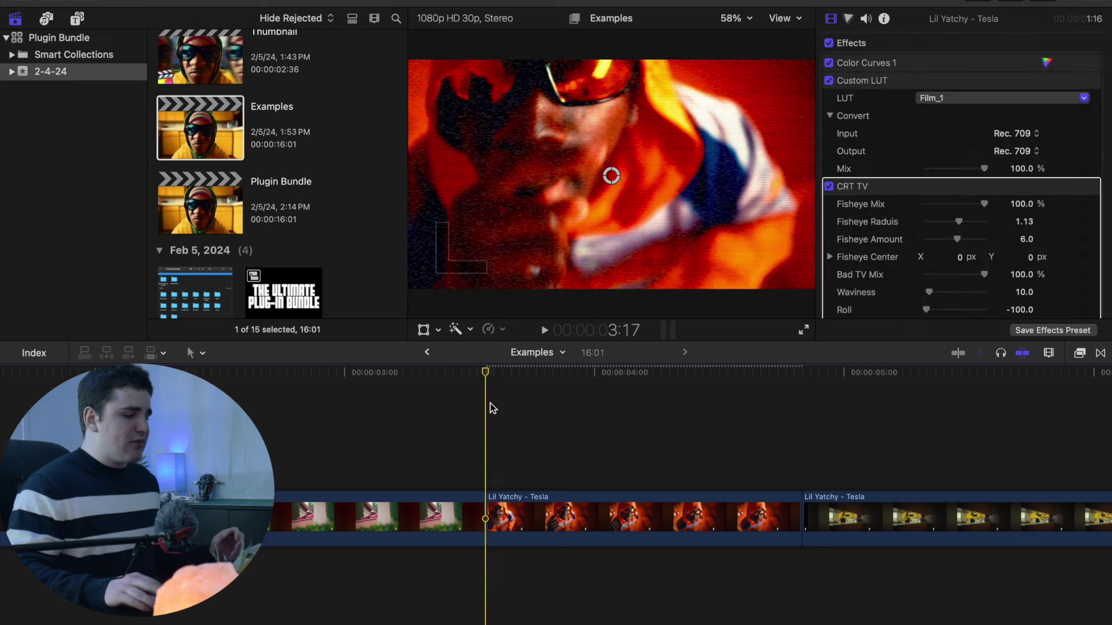
Apply Soft Focus to the yellow kitchen clip
drag(488, 379, 719, 413)
scroll(717, 408, right, 5)
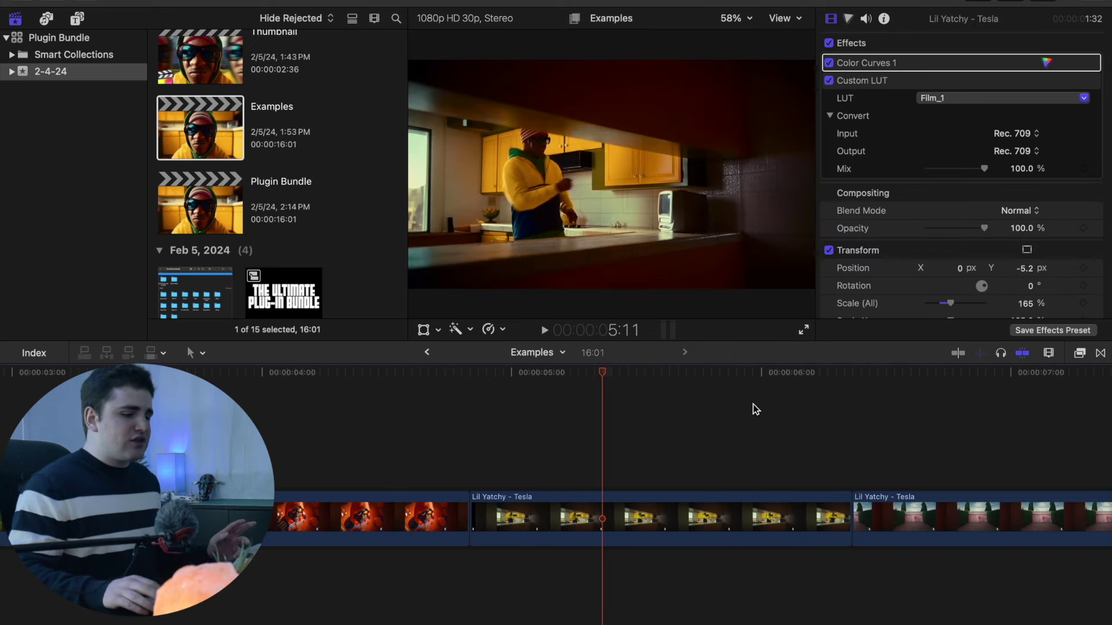
click(1079, 354)
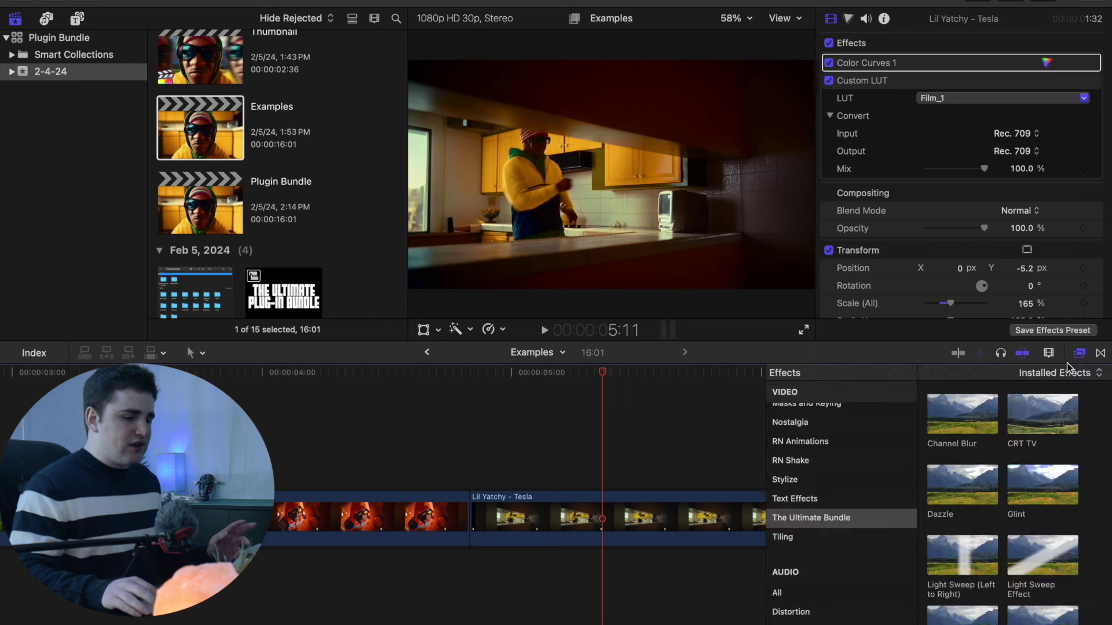
scroll(1002, 432, down, 5)
scroll(1002, 433, down, 5)
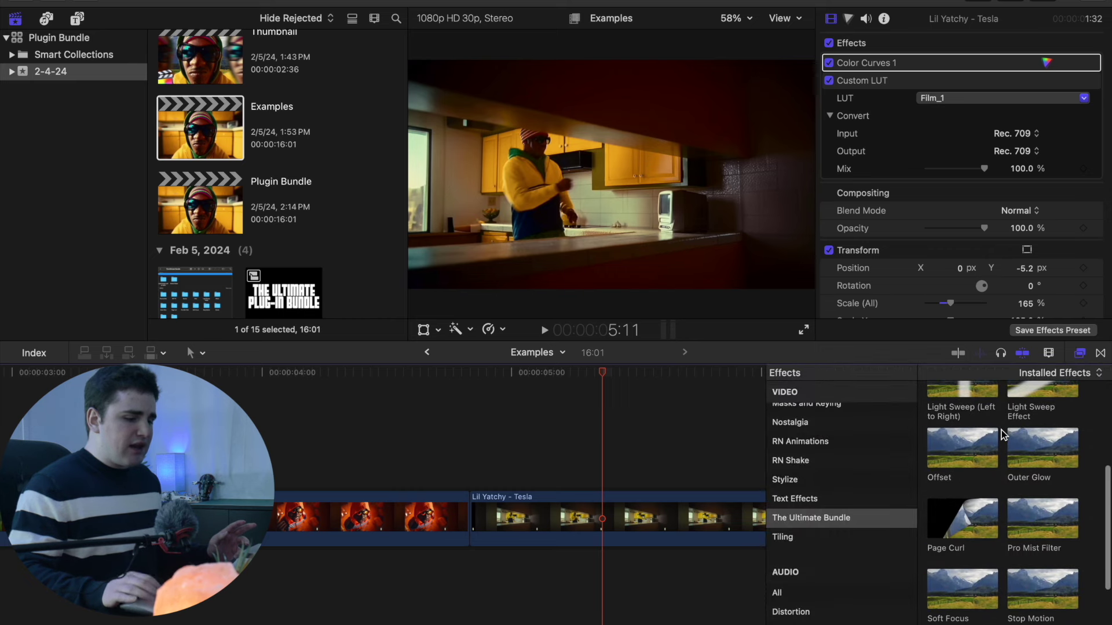
drag(972, 473, 712, 512)
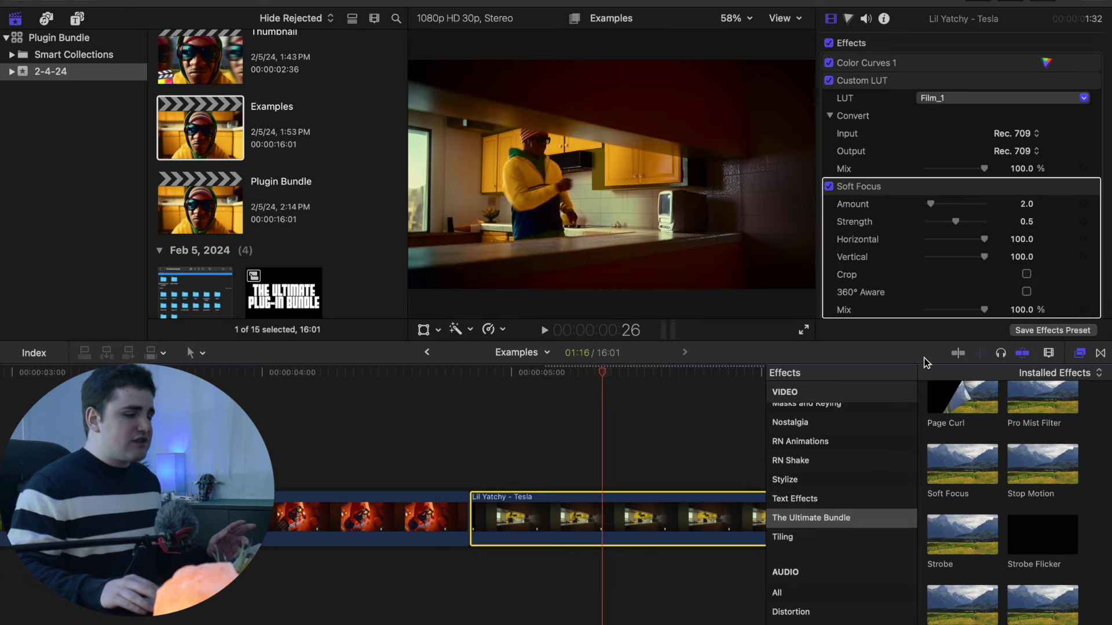
click(1080, 355)
Magnify the viewer to 200% on the old TV and raise Soft Focus Amount to 104
click(722, 19)
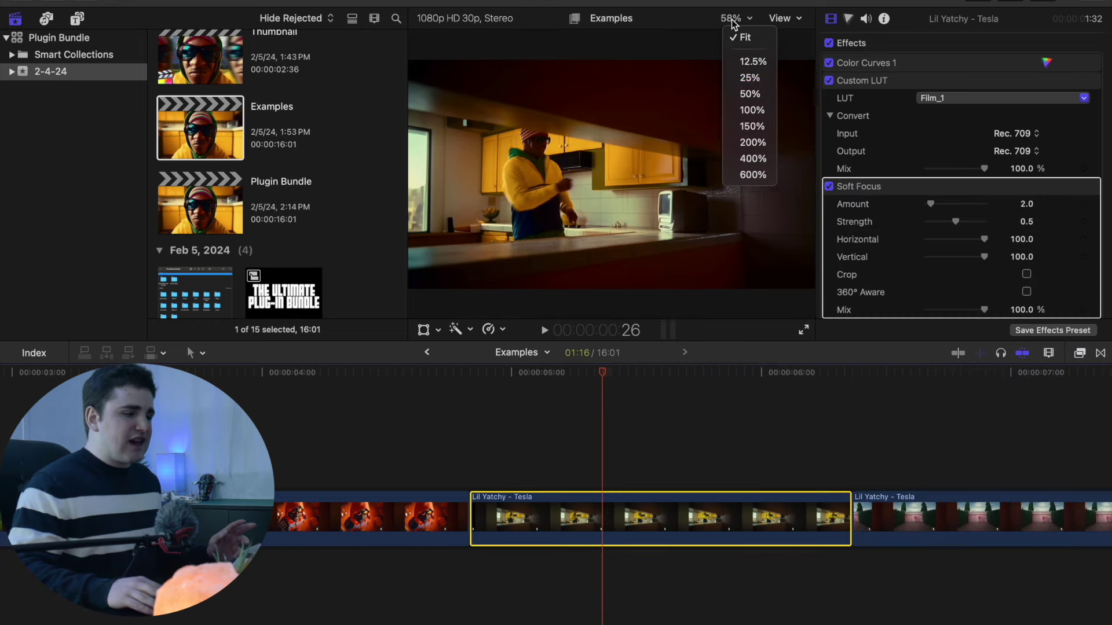
click(751, 142)
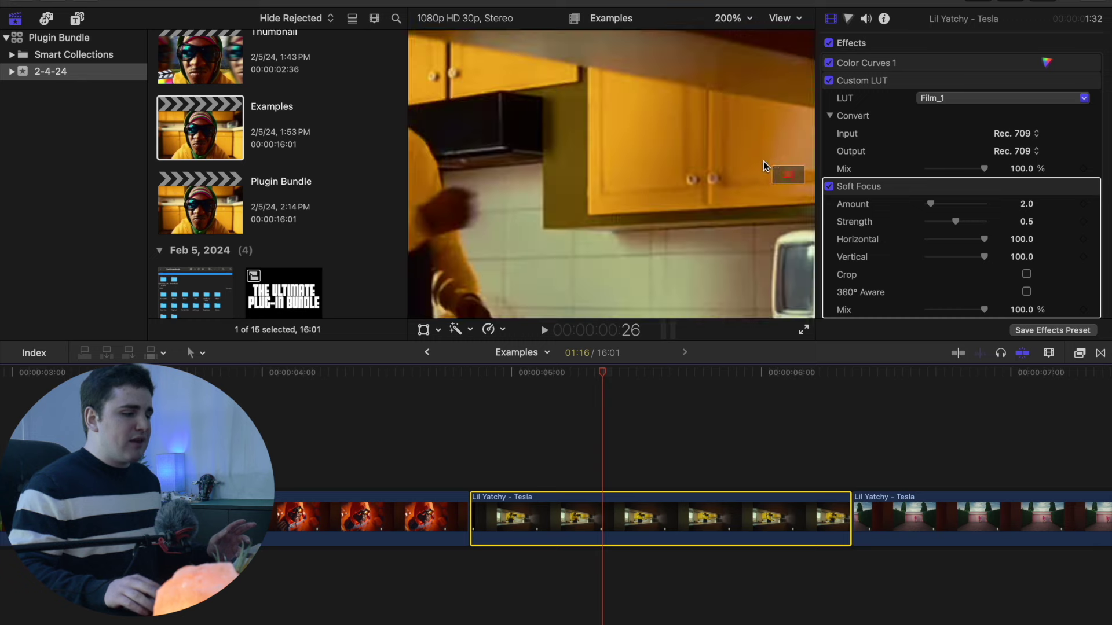
drag(788, 174, 793, 179)
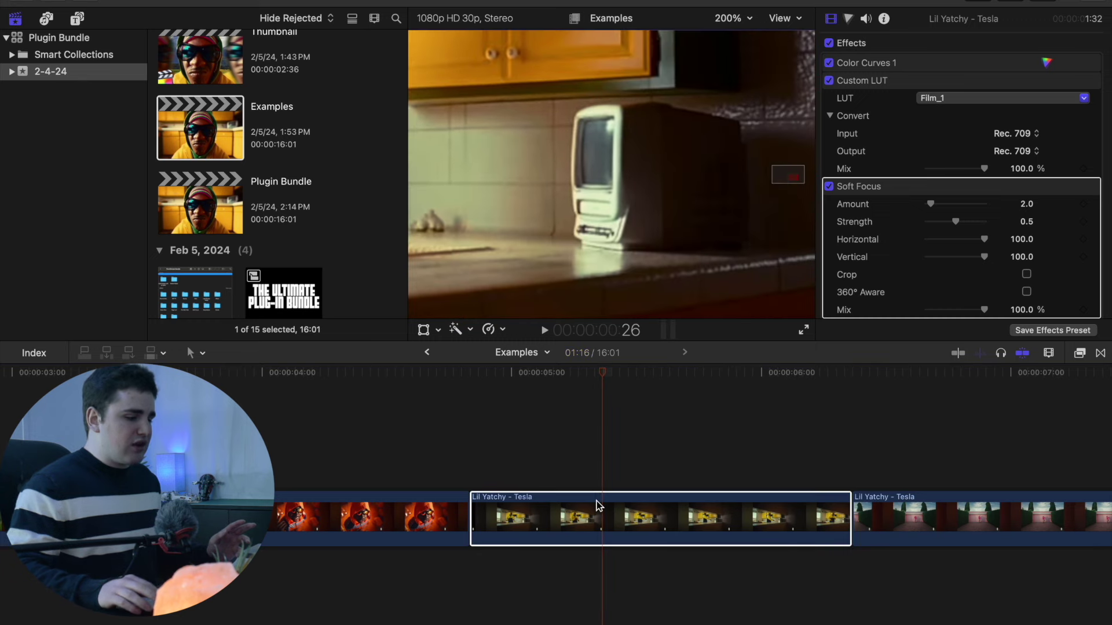
drag(930, 204, 1036, 185)
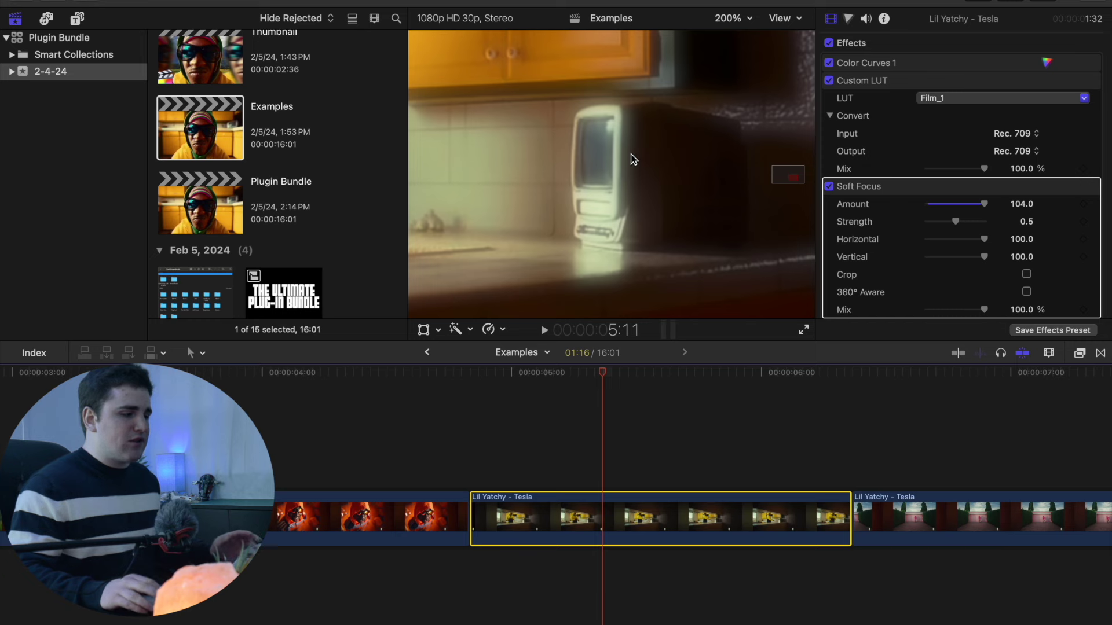
Fit the whole frame in the viewer and scrub through the soft-focus kitchen clip
click(728, 18)
click(731, 37)
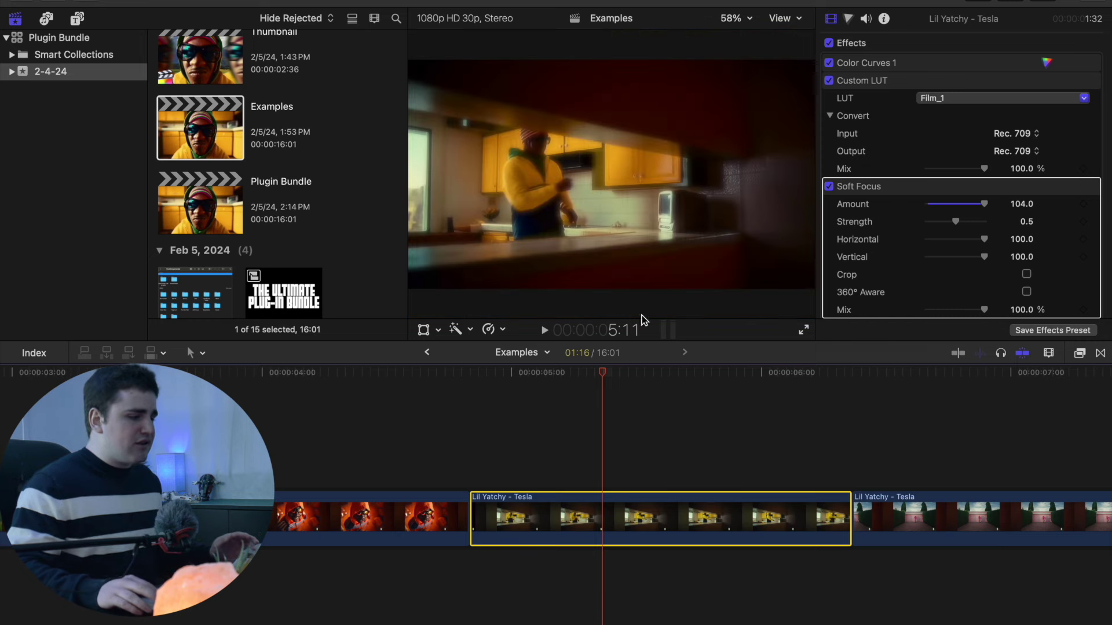
drag(605, 378, 554, 380)
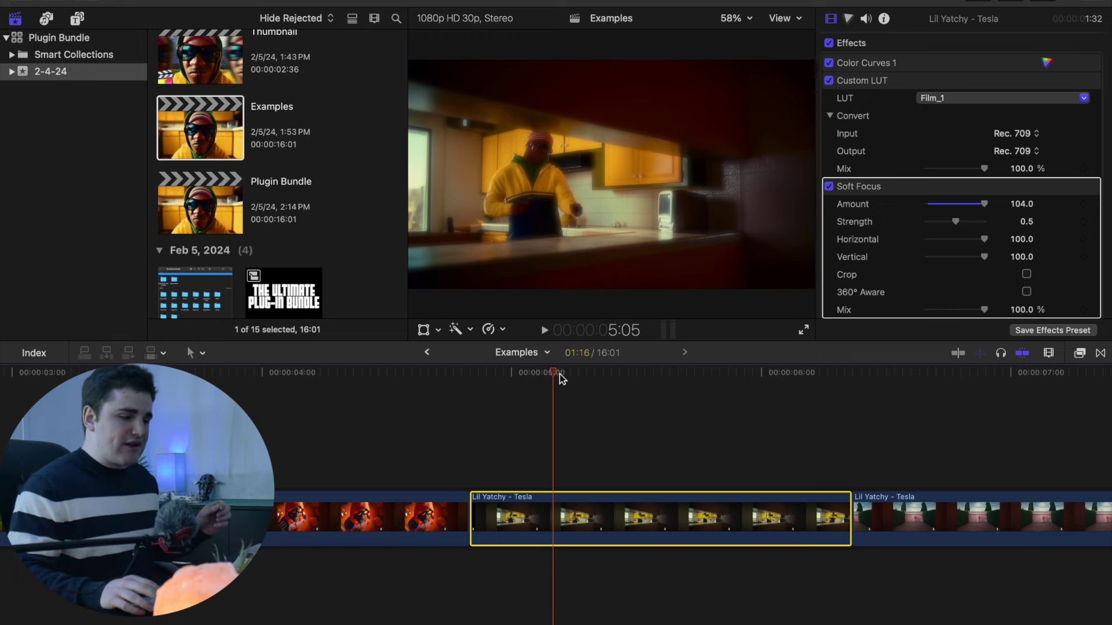
scroll(637, 384, right, 5)
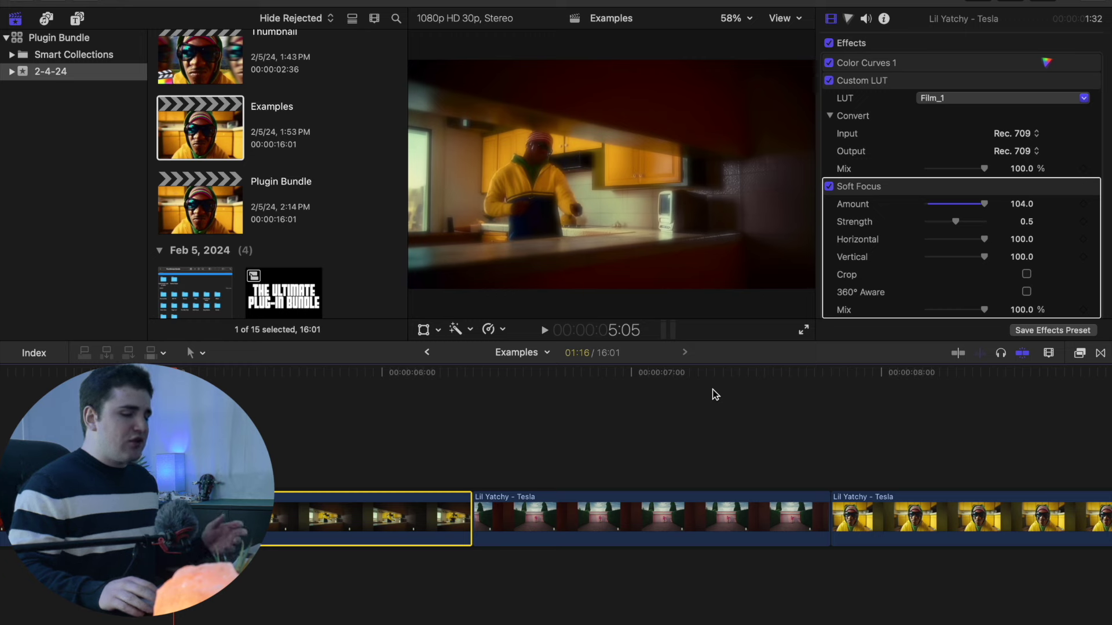
Create a freeze frame from the garage clip and shorten it from its end
click(473, 409)
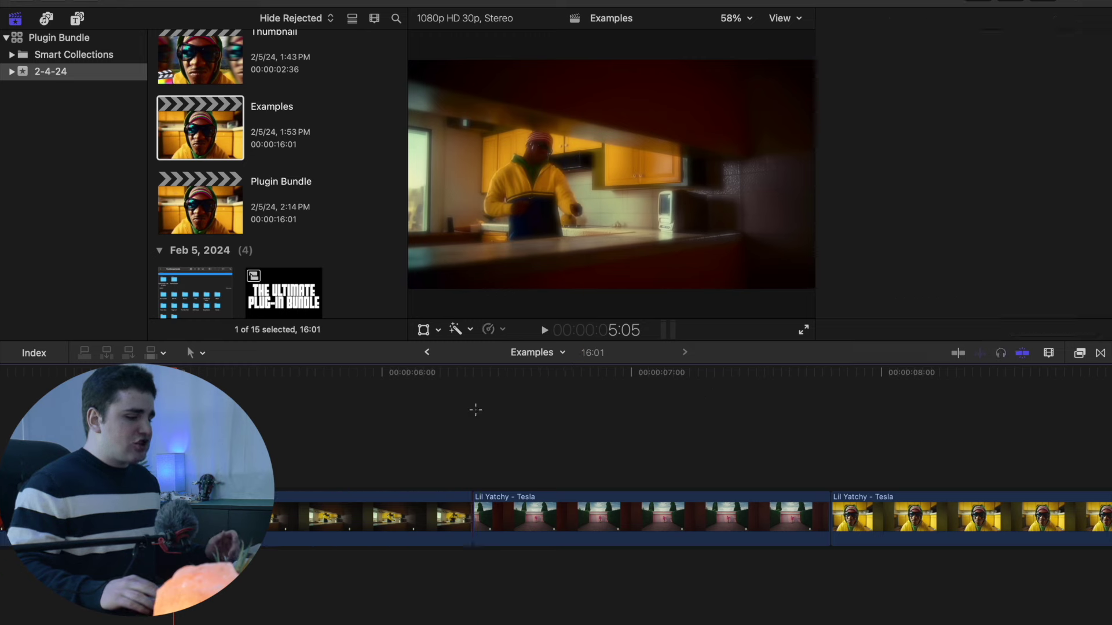
click(524, 500)
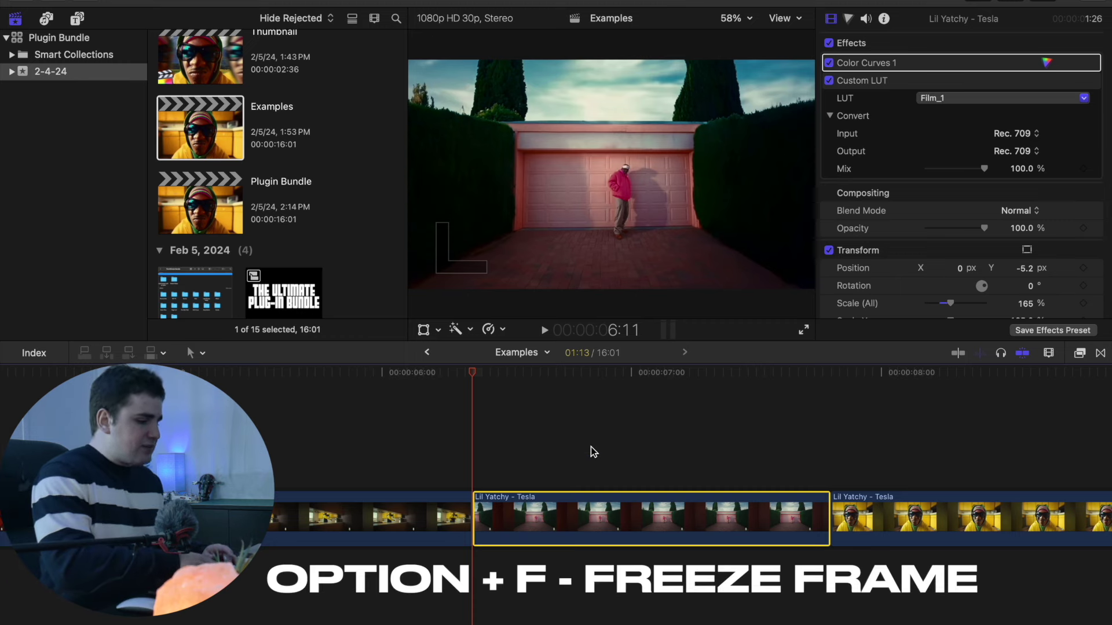
key(alt+f)
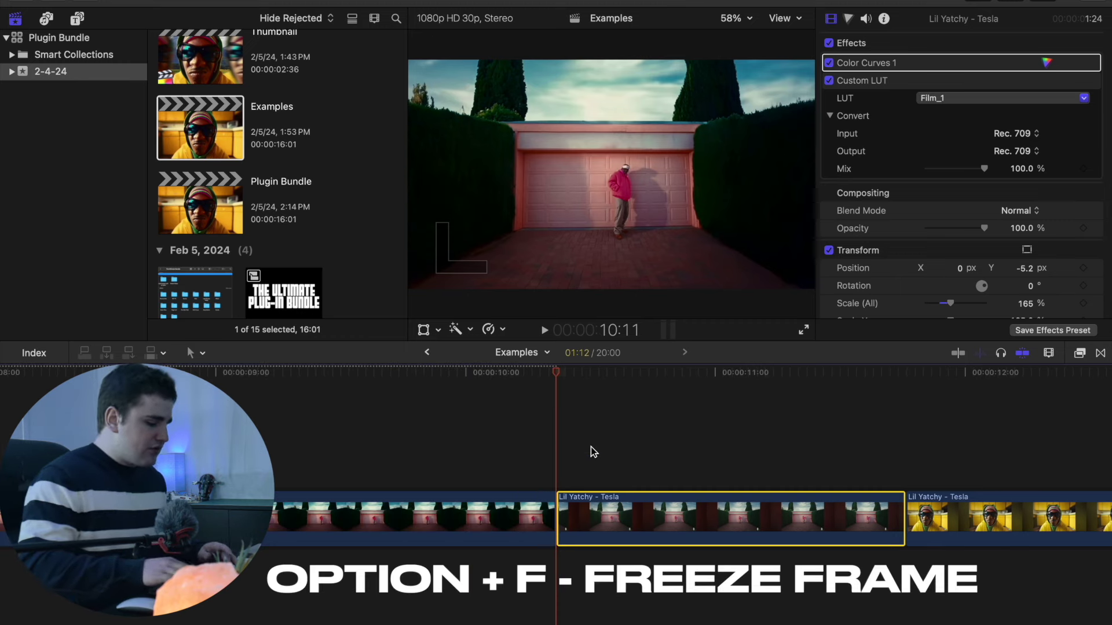
key(super+minus)
scroll(593, 446, left, 3)
click(578, 450)
scroll(641, 456, right, 2)
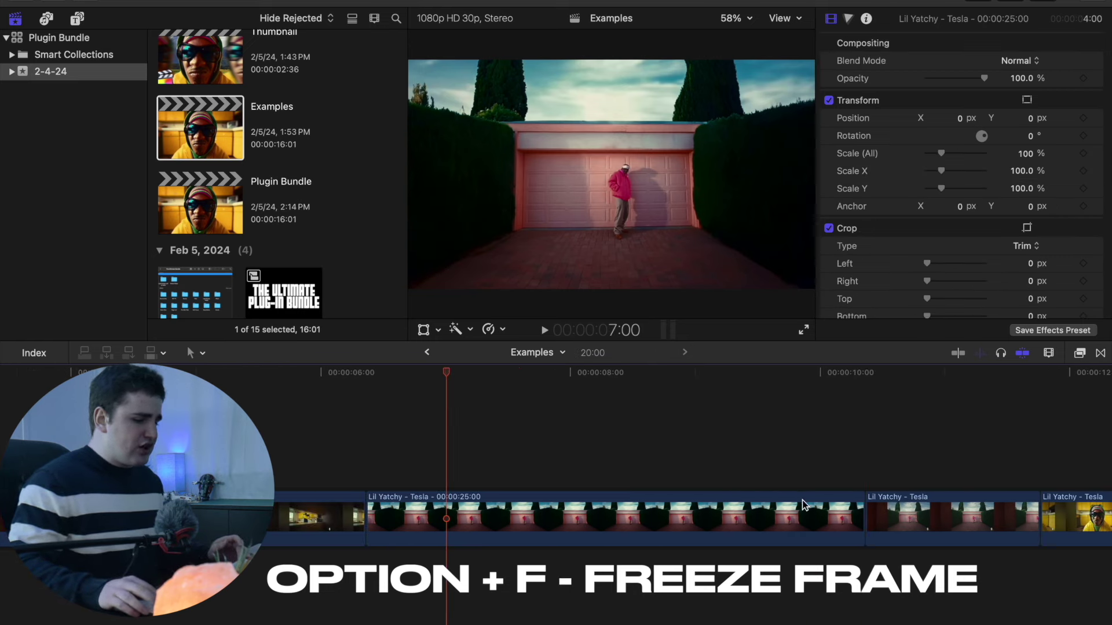
drag(860, 504, 382, 458)
Trim 6 frames off the connected freeze frame's start and play back the edit
scroll(472, 515, left, 5)
drag(295, 451, 333, 457)
click(301, 457)
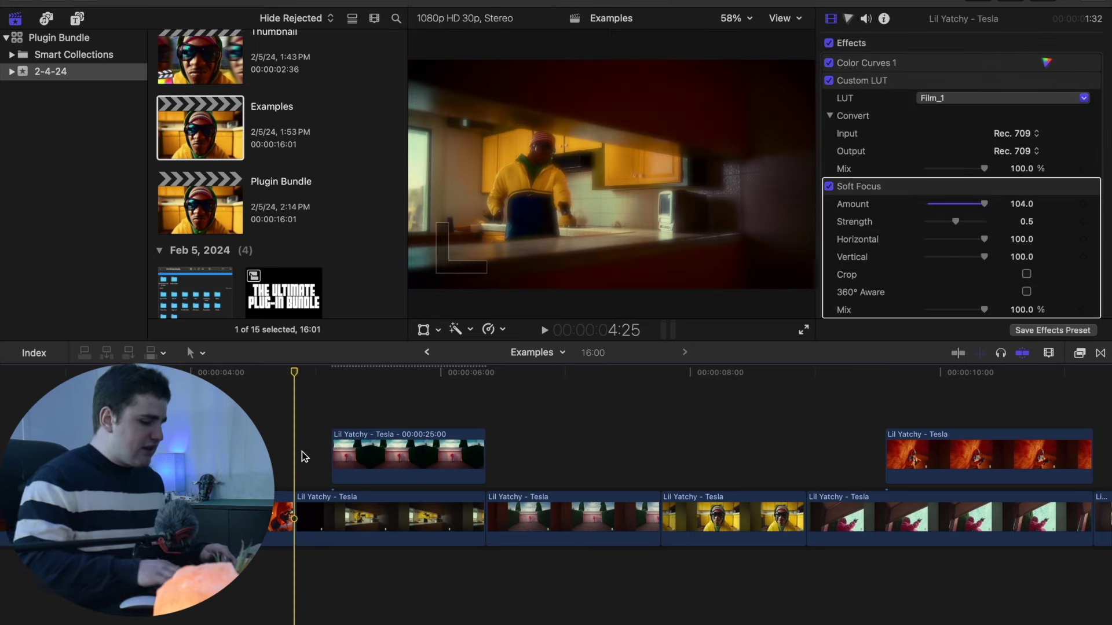
key(super+equal)
scroll(315, 454, right, 5)
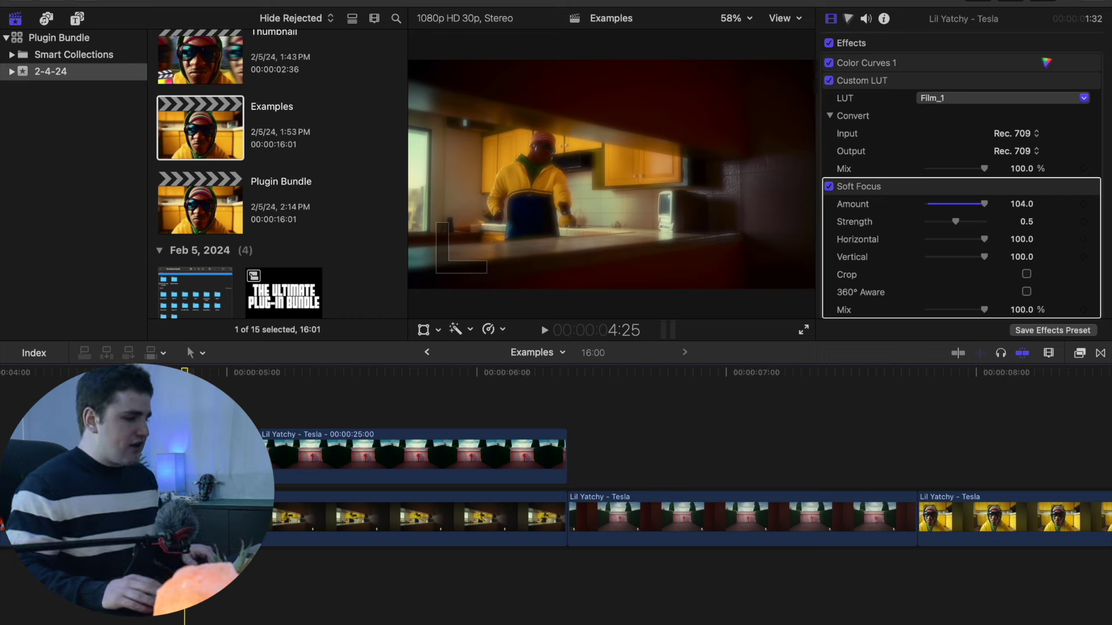
key(space)
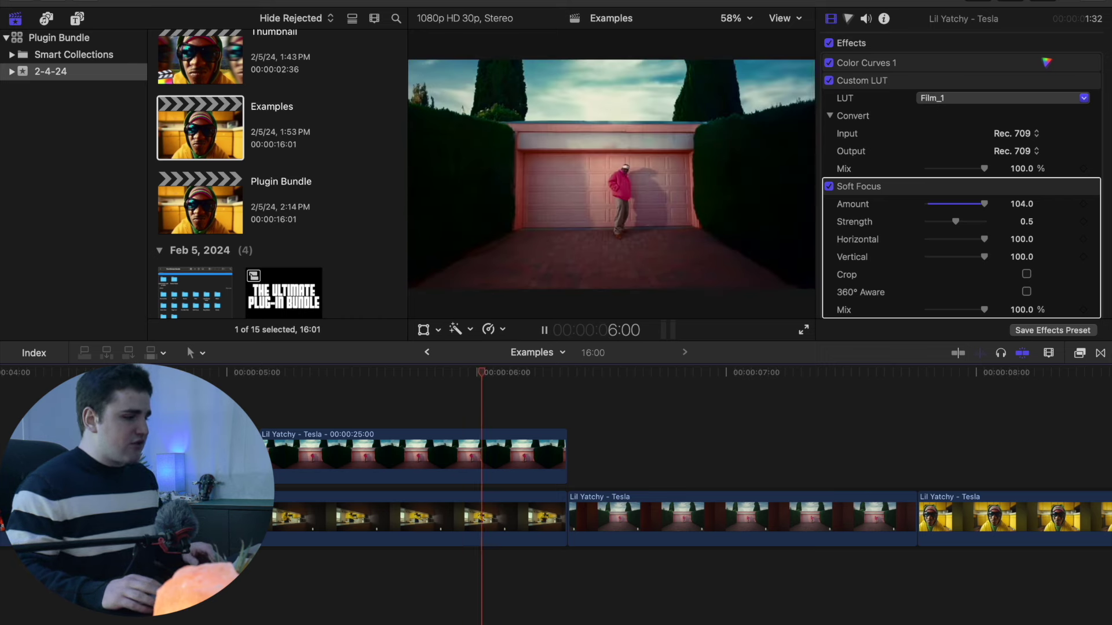
key(space)
key(Delete)
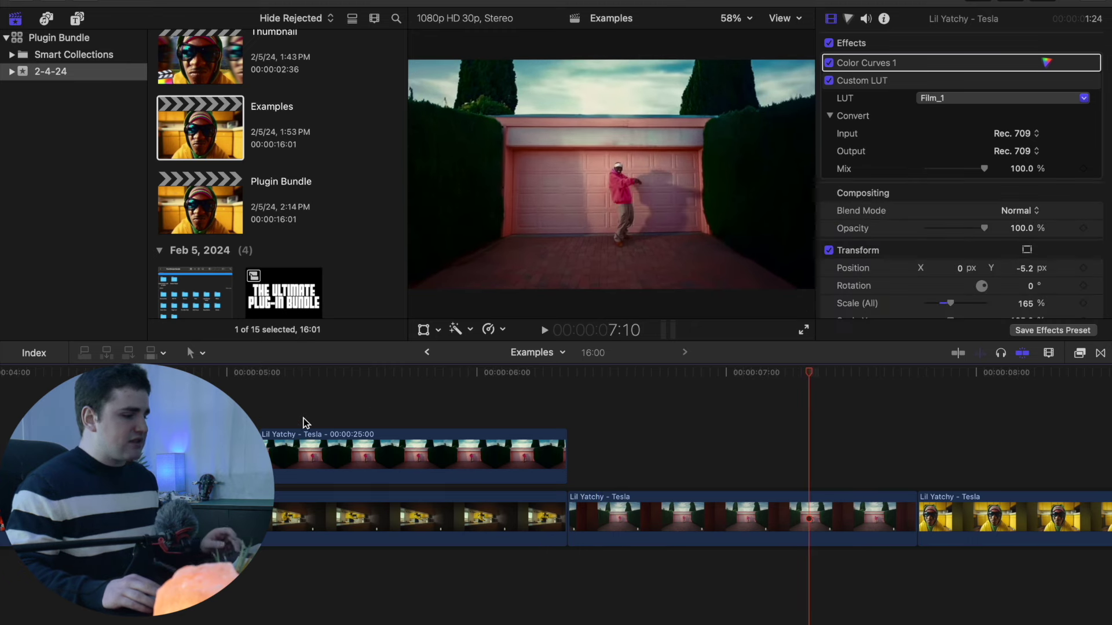
click(369, 452)
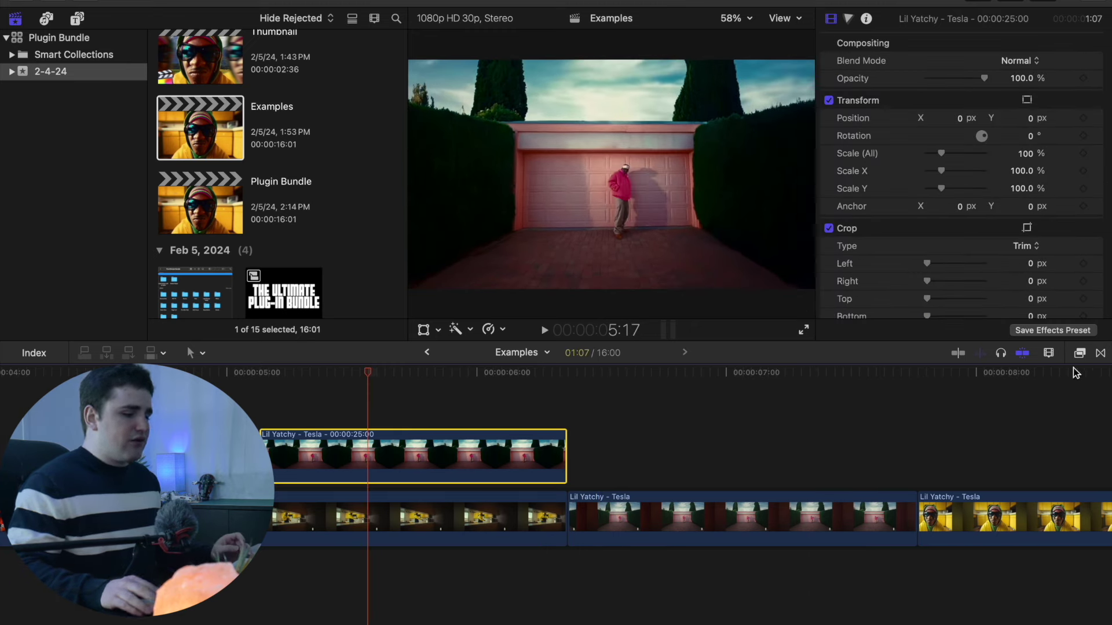
Apply Draw Mask from Masks and Keying to the garage freeze frame
click(1081, 353)
scroll(871, 430, up, 5)
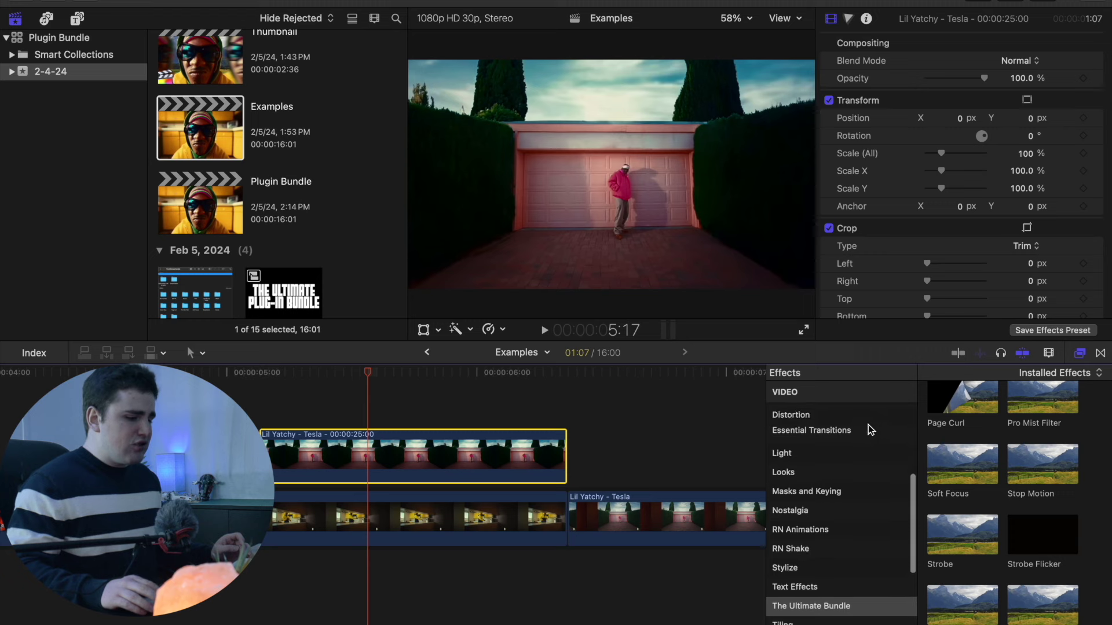
click(814, 491)
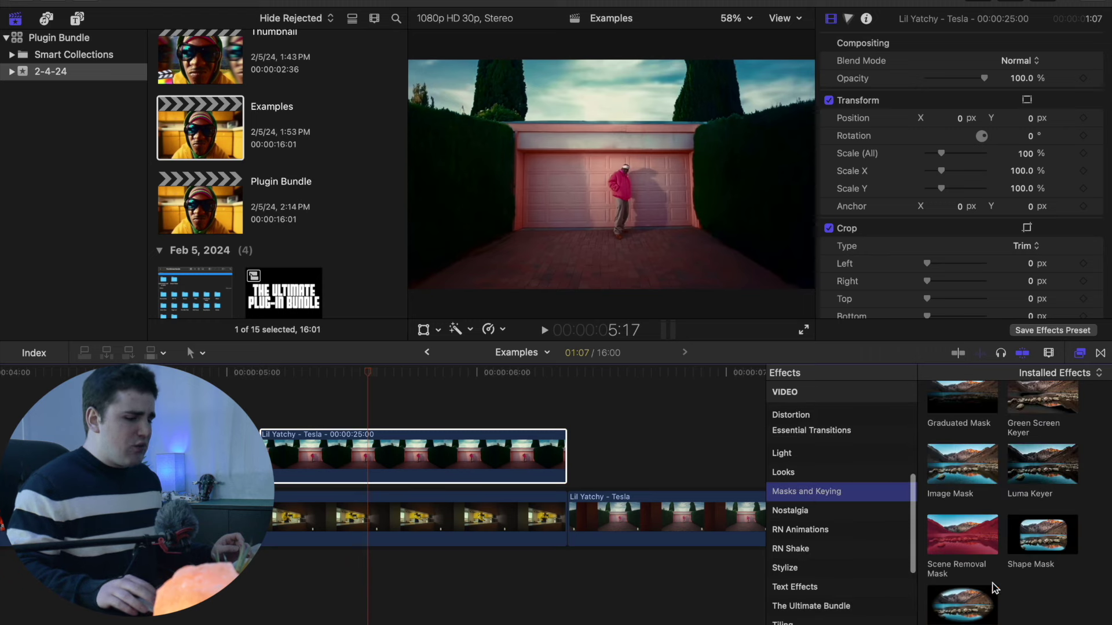
scroll(1021, 550, up, 3)
mouse_move(1049, 419)
mouse_down()
mouse_move(764, 406)
mouse_move(504, 440)
mouse_move(489, 451)
mouse_up()
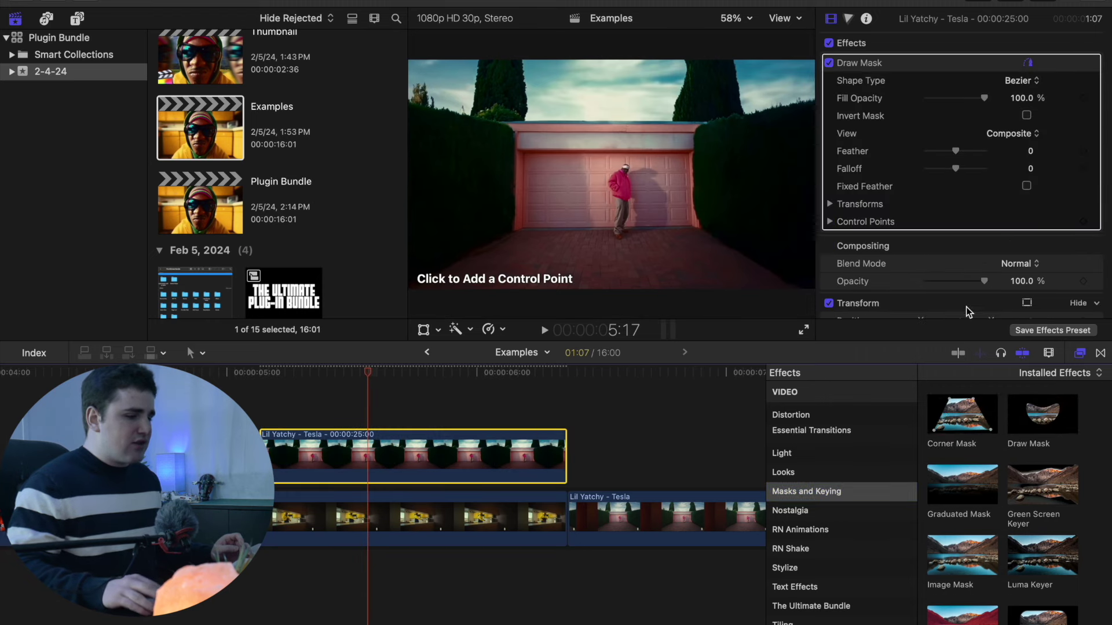
click(1081, 354)
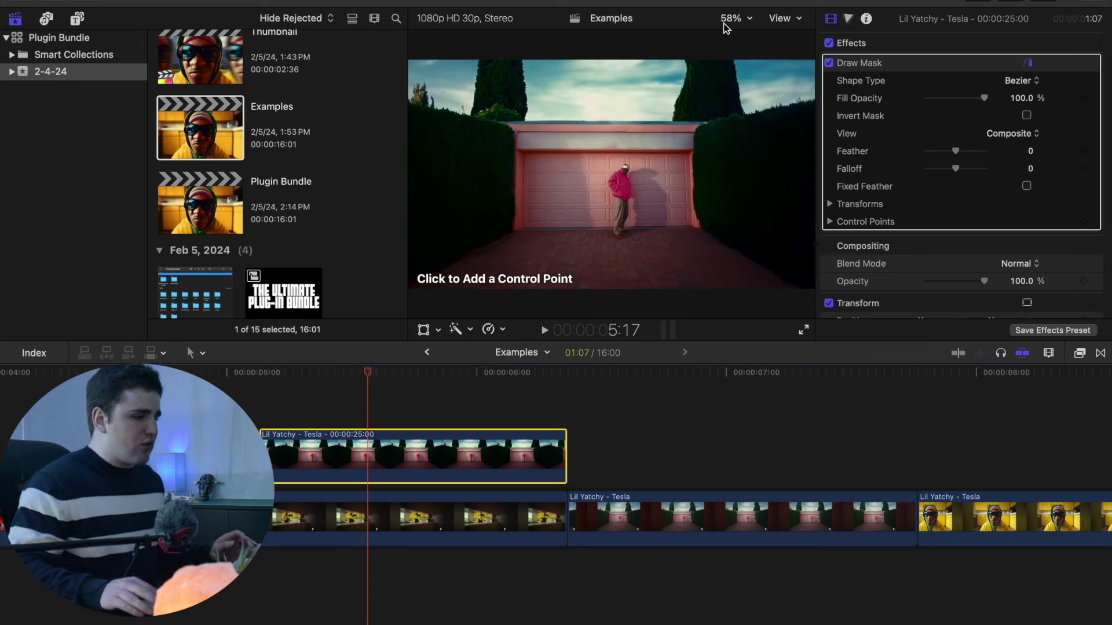
Draw a closed mask shape below the sky line, with the viewer at 50%
click(415, 105)
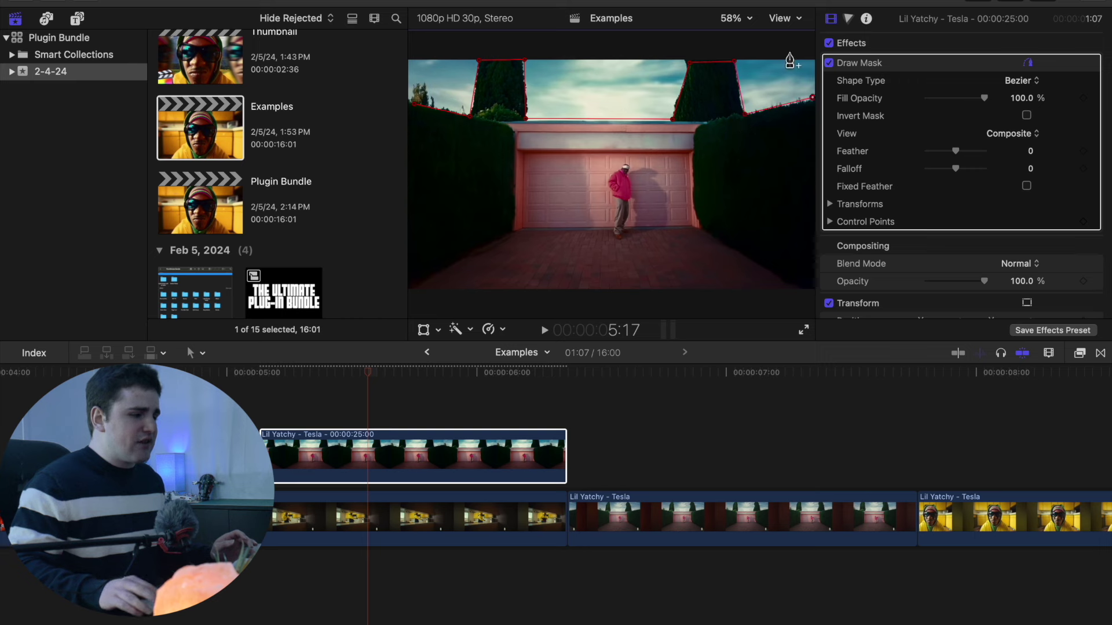
click(746, 19)
click(750, 94)
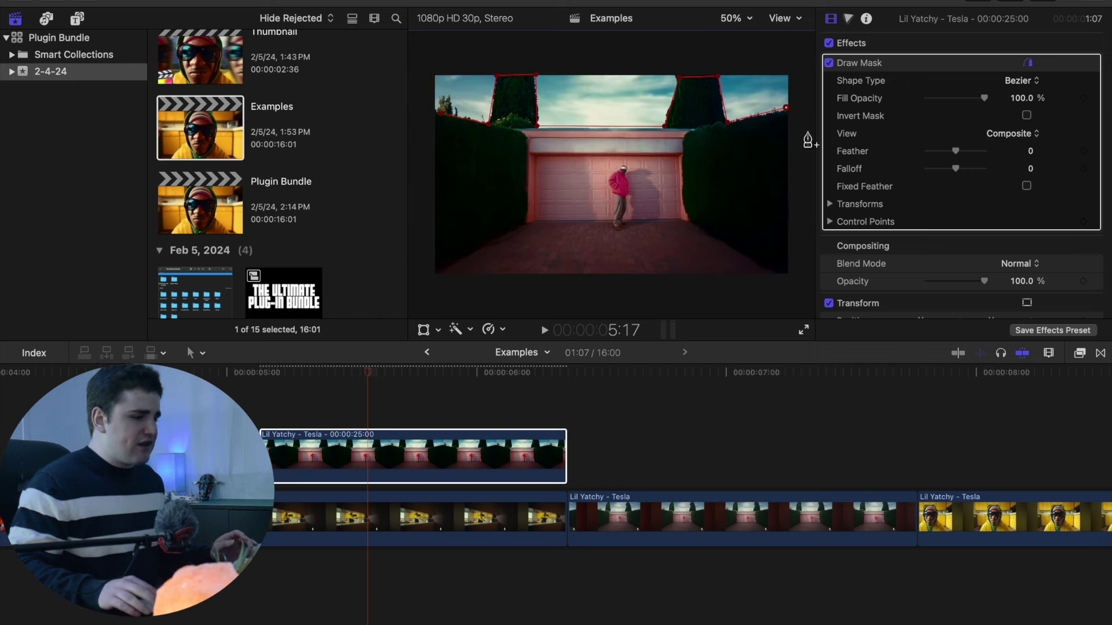
click(799, 104)
click(804, 255)
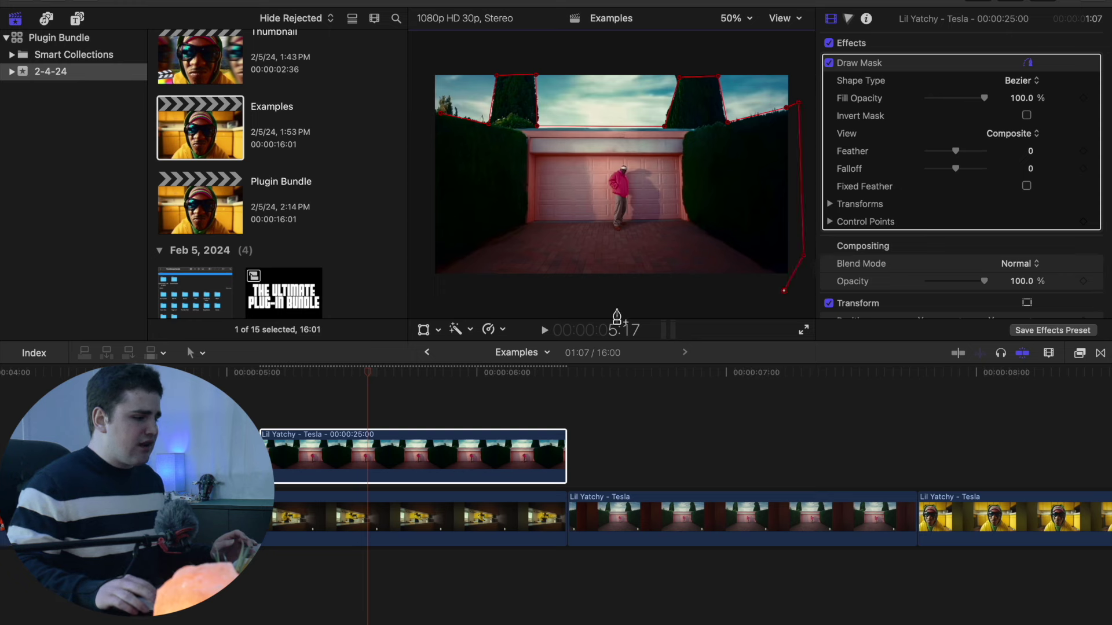
click(424, 291)
click(416, 111)
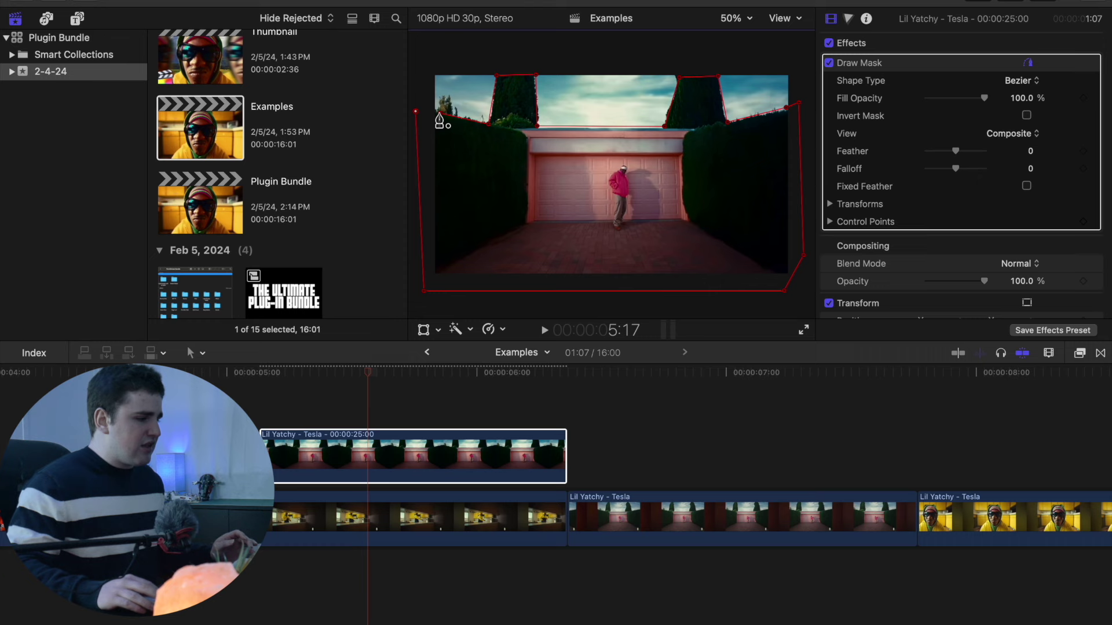
click(440, 114)
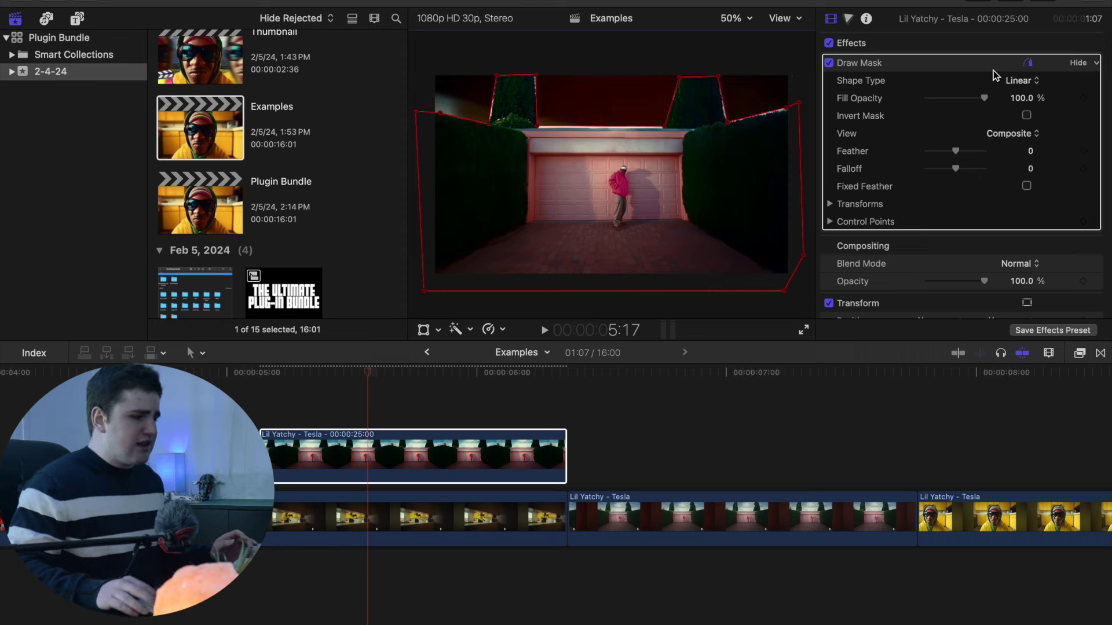
Hide the mask outline, fit the viewer, and reselect the masked freeze frame
click(1029, 63)
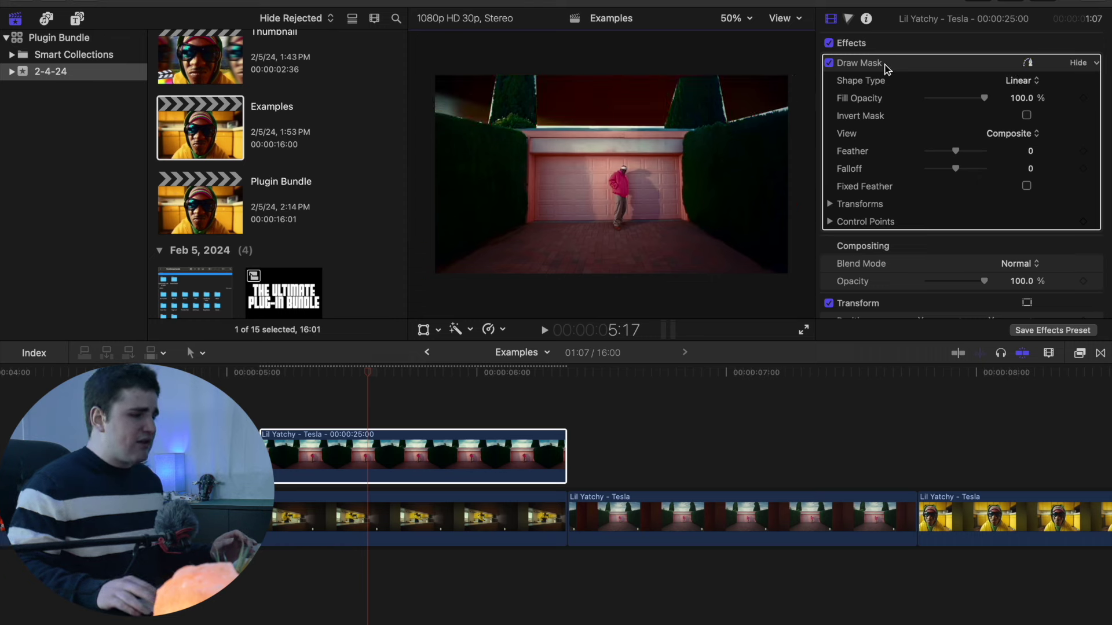
click(734, 19)
click(746, 39)
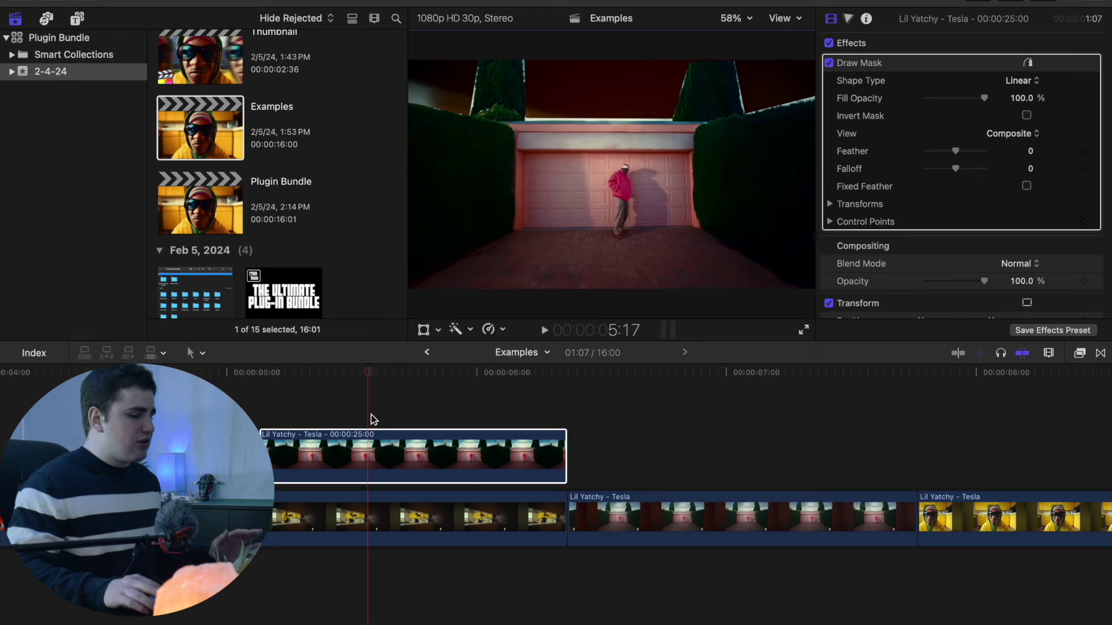
click(367, 375)
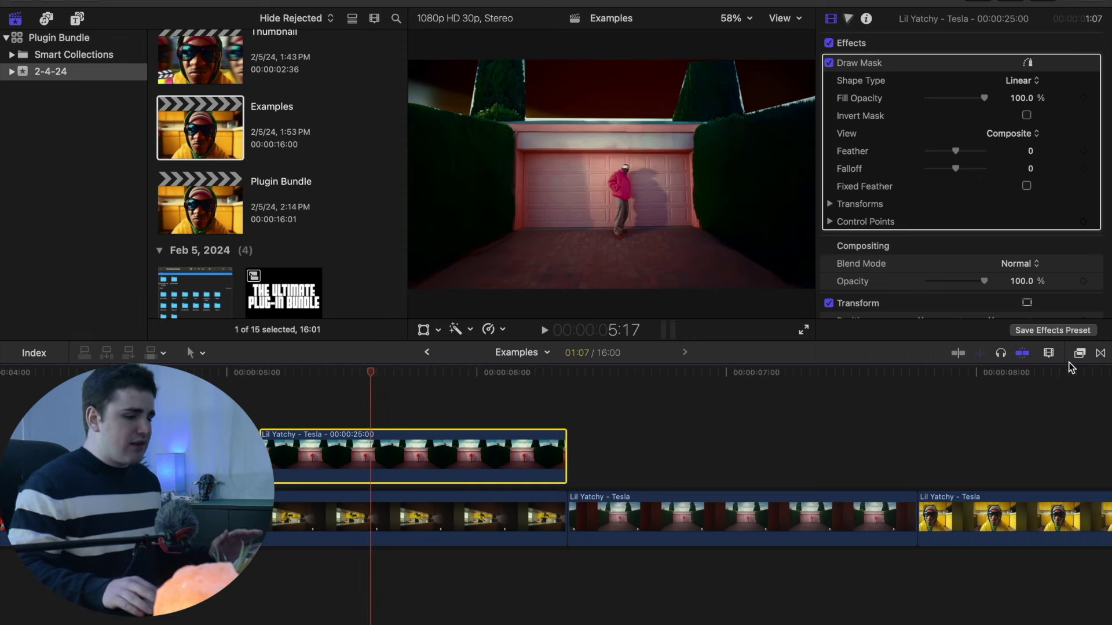
click(1080, 354)
Apply Page Curl from The Ultimate Bundle, angled to 43.9° with -6.3° rotation
click(846, 607)
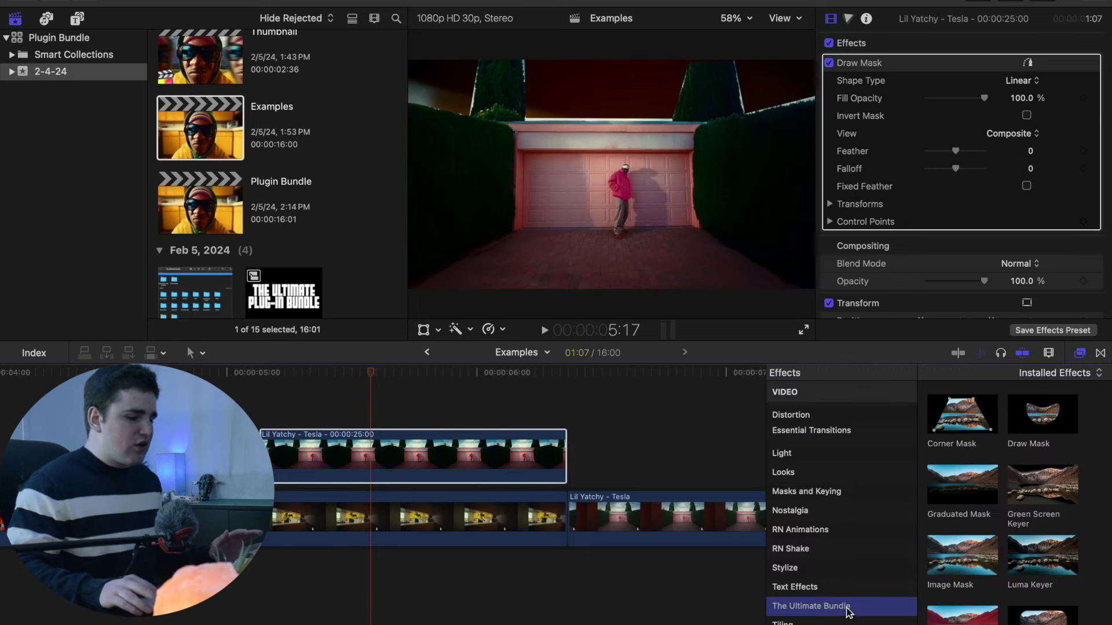
scroll(1011, 548, down, 3)
drag(970, 554, 536, 453)
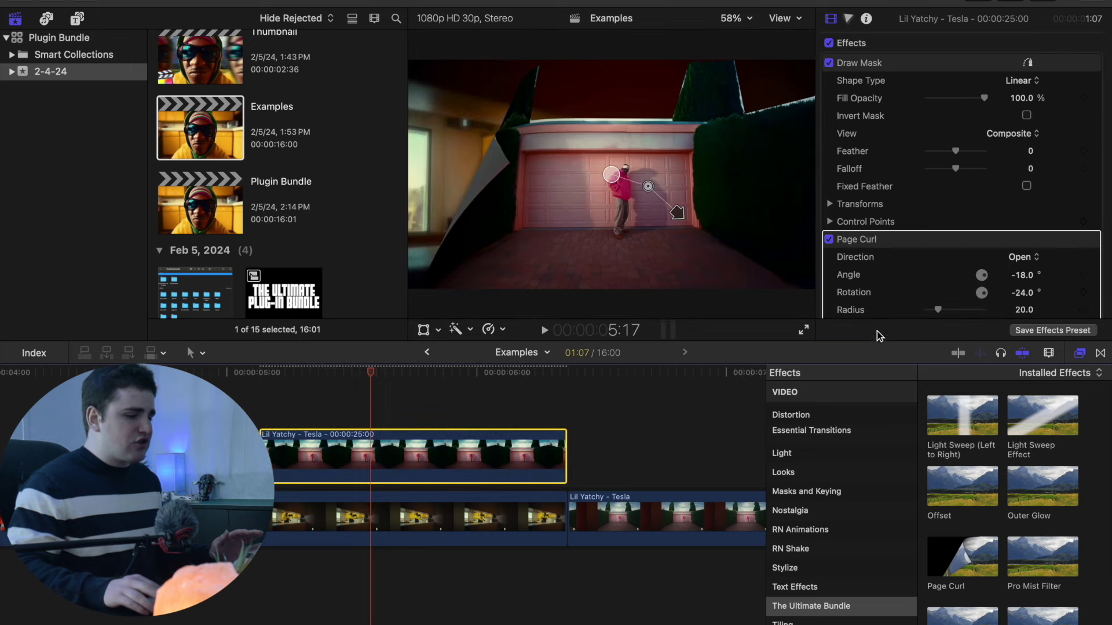
click(1081, 355)
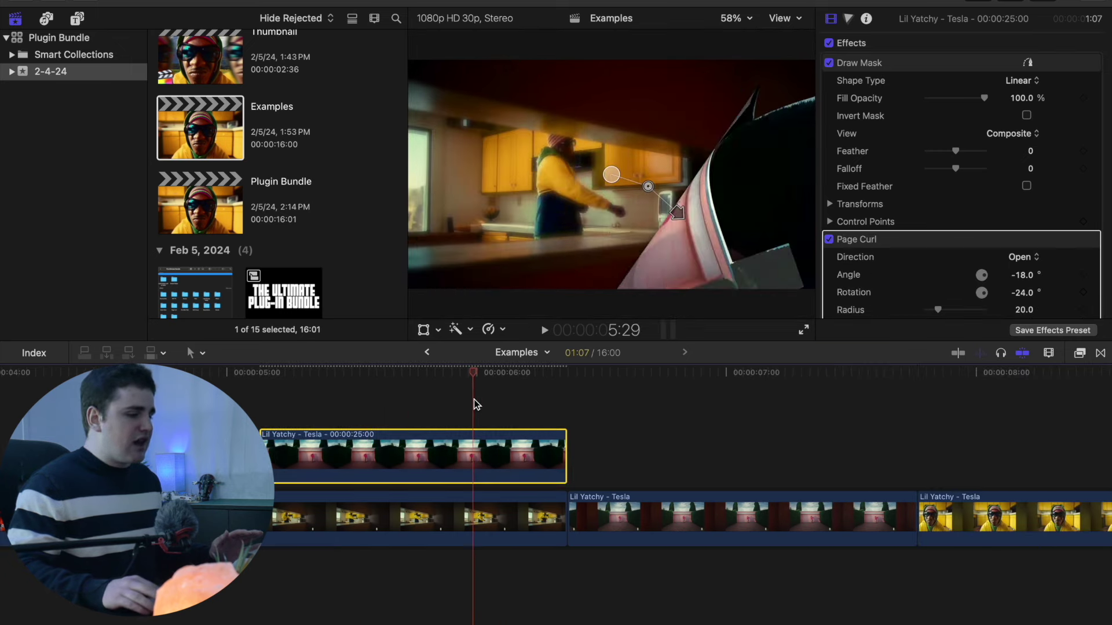
click(335, 397)
drag(682, 212, 671, 131)
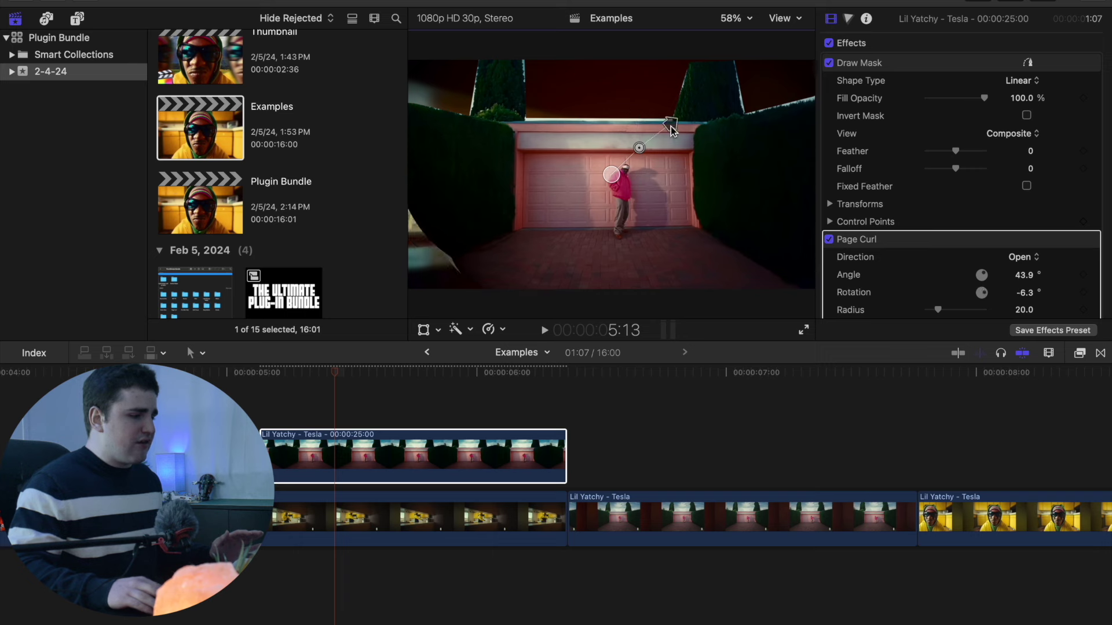
Preview the page curl and start a compound clip named '1'
click(342, 447)
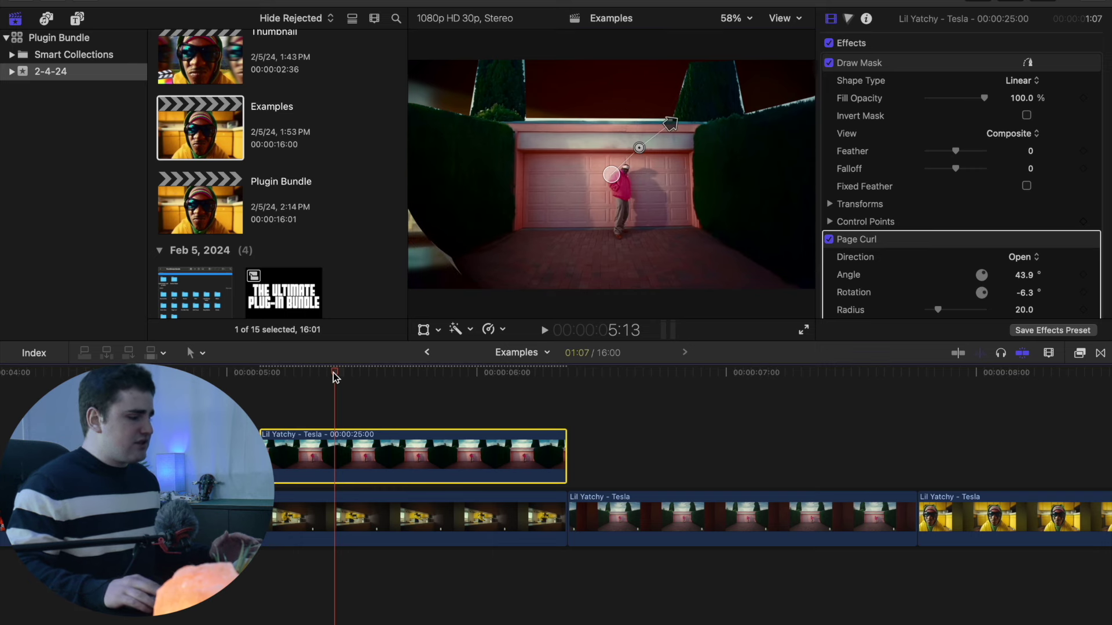
mouse_move(335, 376)
mouse_down()
mouse_move(258, 374)
mouse_move(546, 379)
mouse_move(344, 392)
mouse_up()
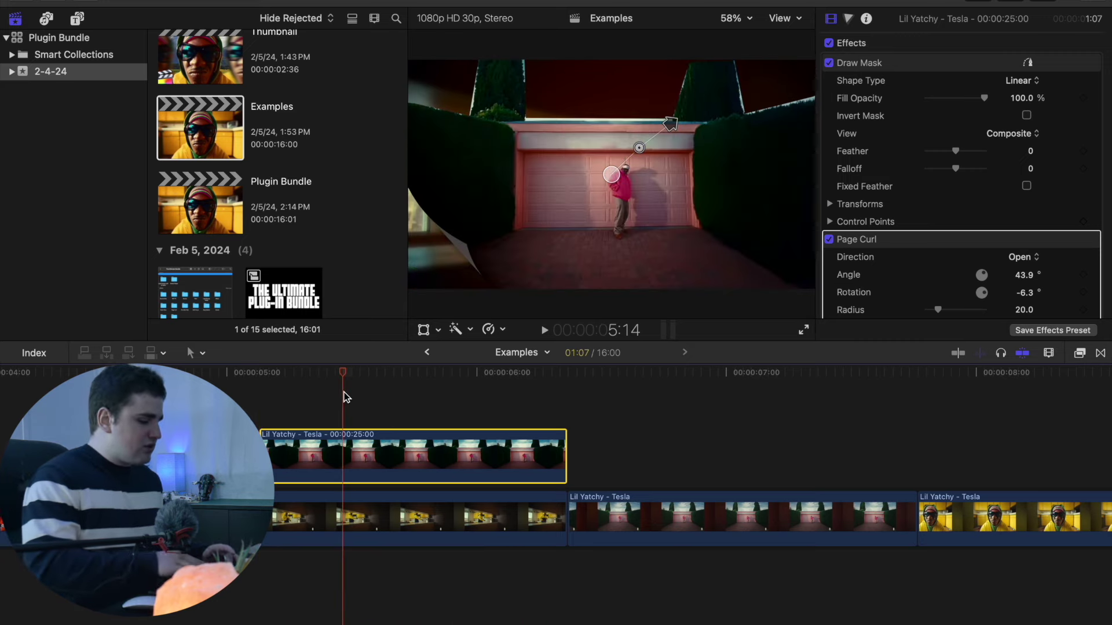
key(alt+g)
text(1)
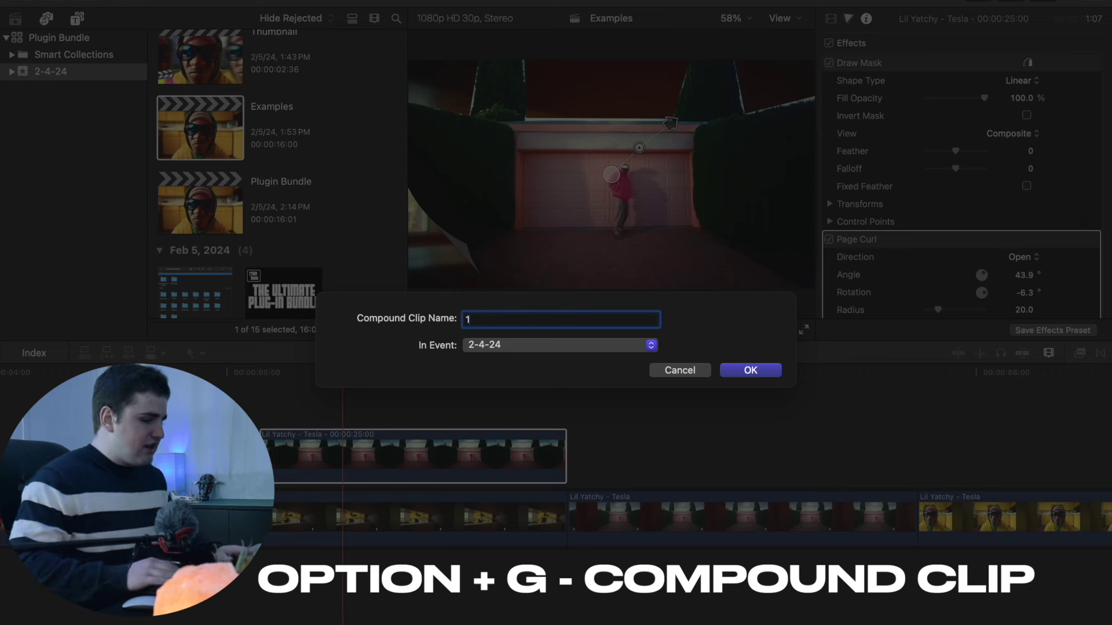
Confirm creation of compound clip '1' from the page-curled freeze frame
click(749, 370)
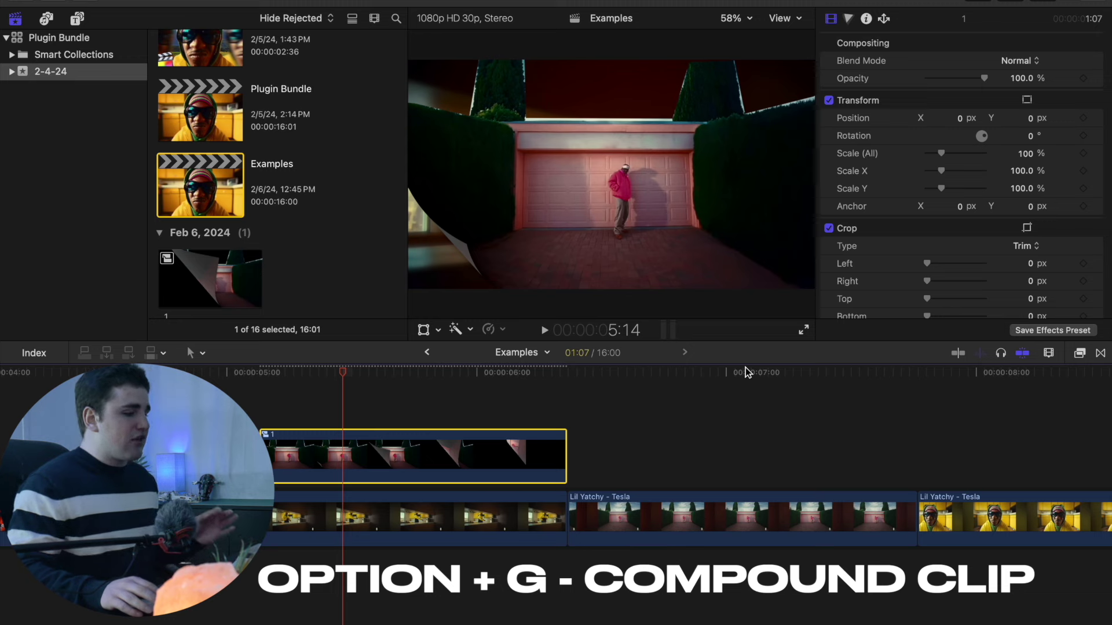
Reverse the connected compound clip '1' and hide the retime controls
click(503, 330)
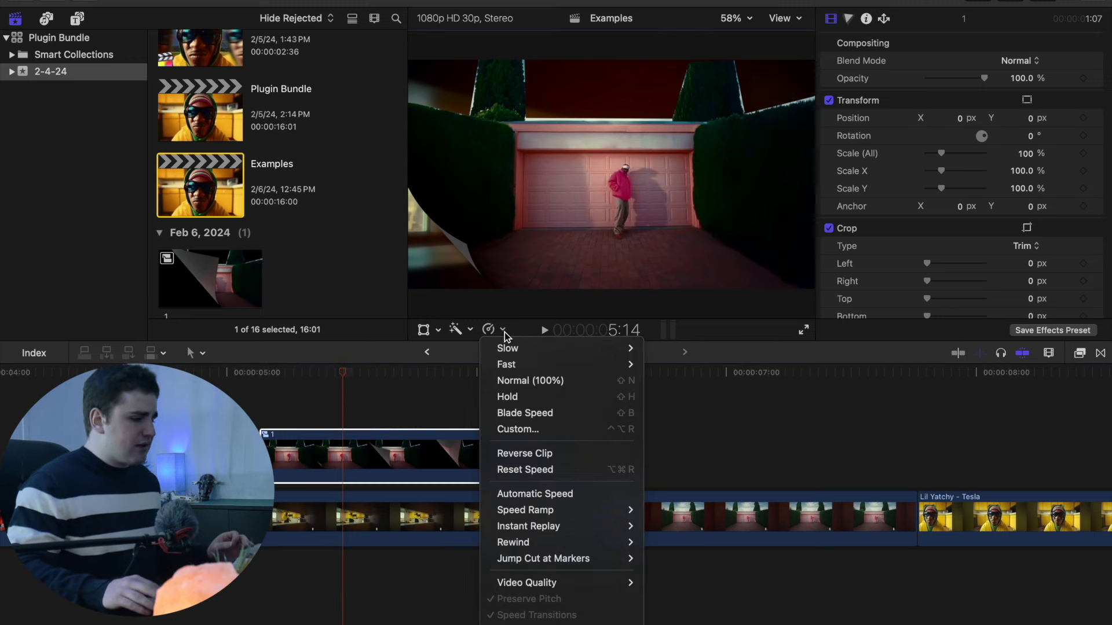
click(524, 455)
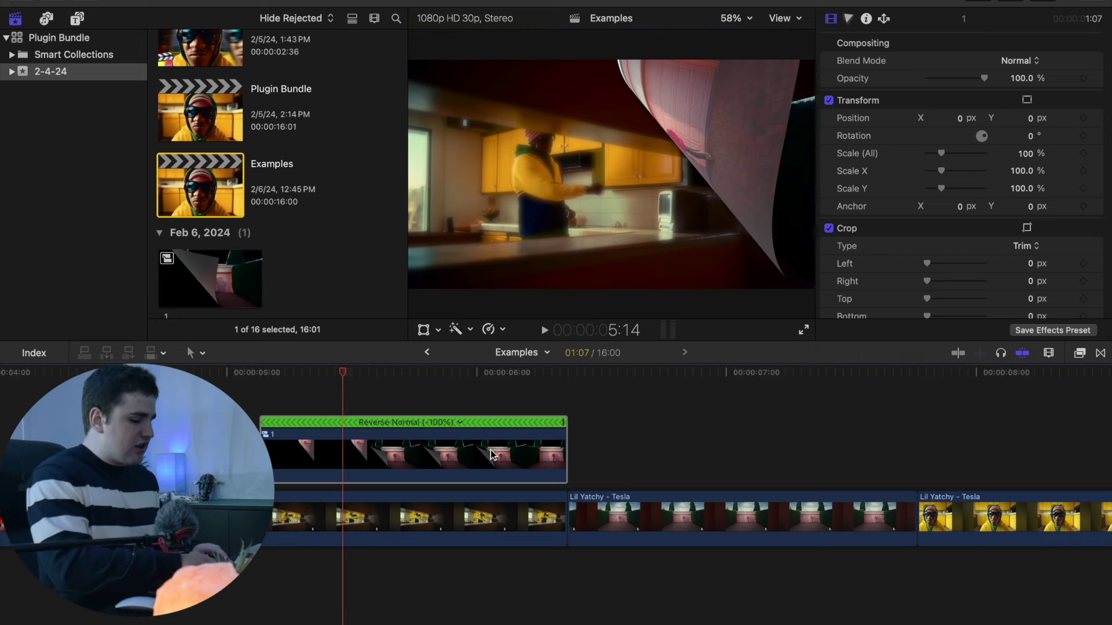
key(super+r)
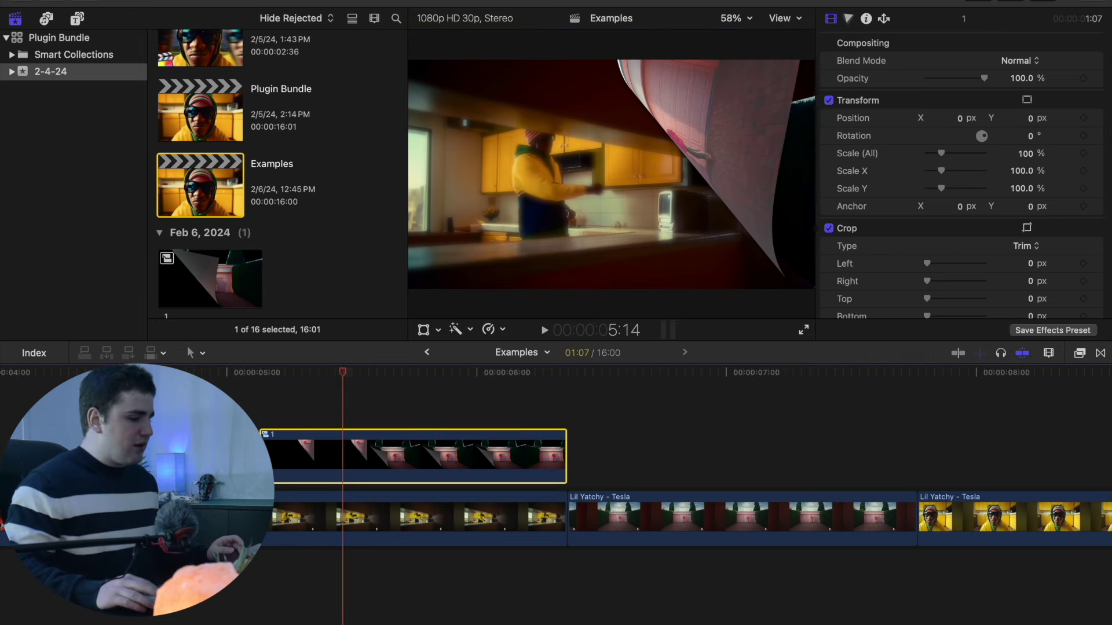
Review playback, delete Soft Focus from the Tesla clip, and jump to the next edit
click(186, 405)
key(space)
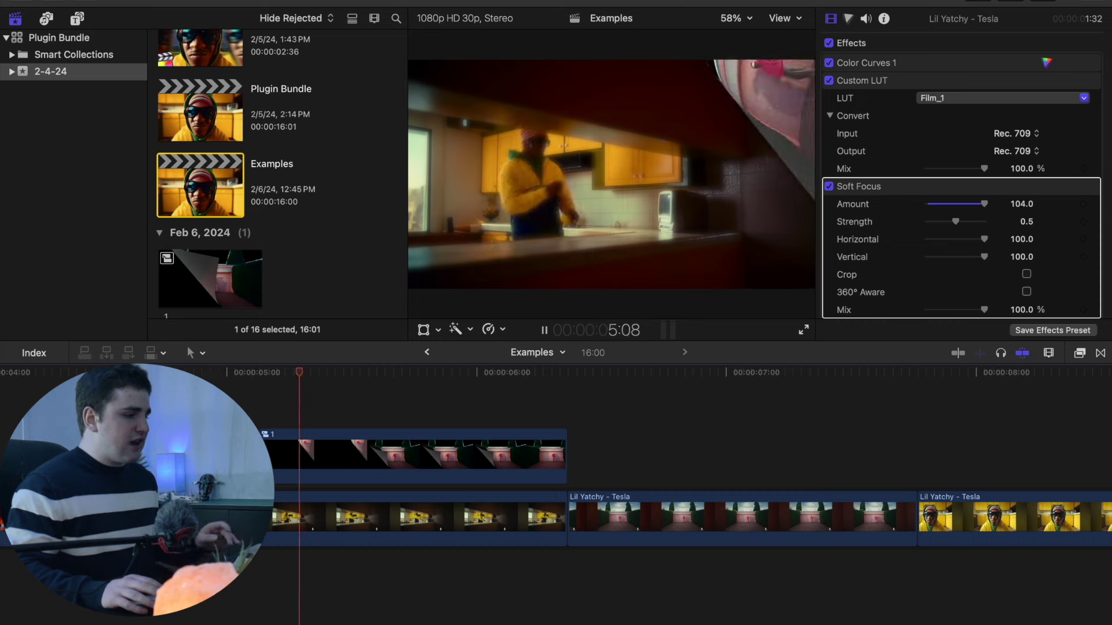
click(196, 405)
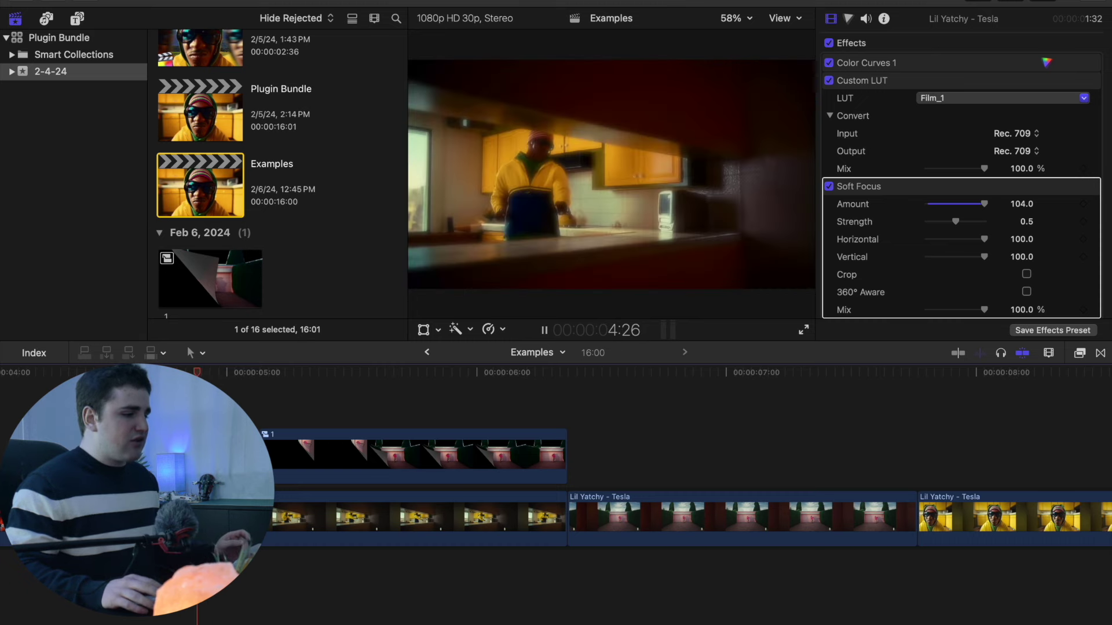
click(279, 406)
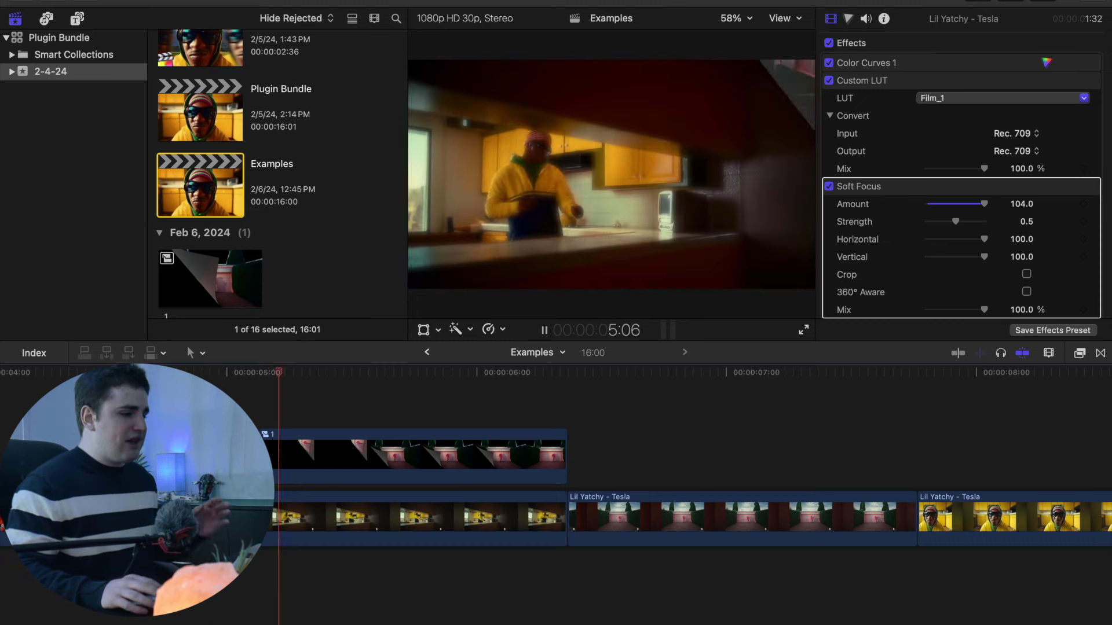
key(space)
key(Delete)
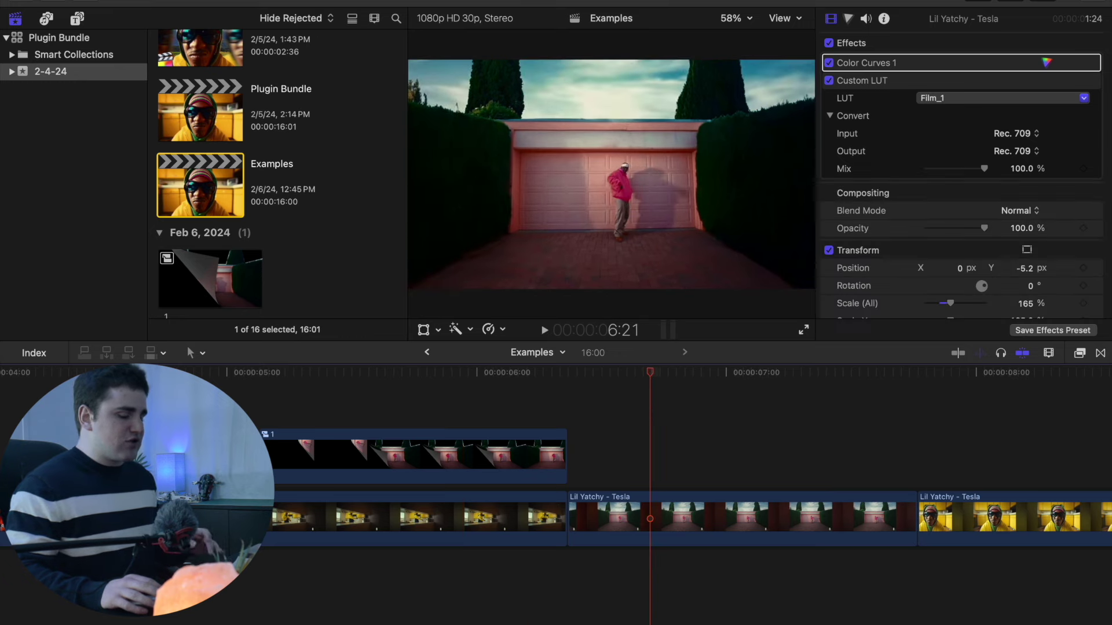
key(Down)
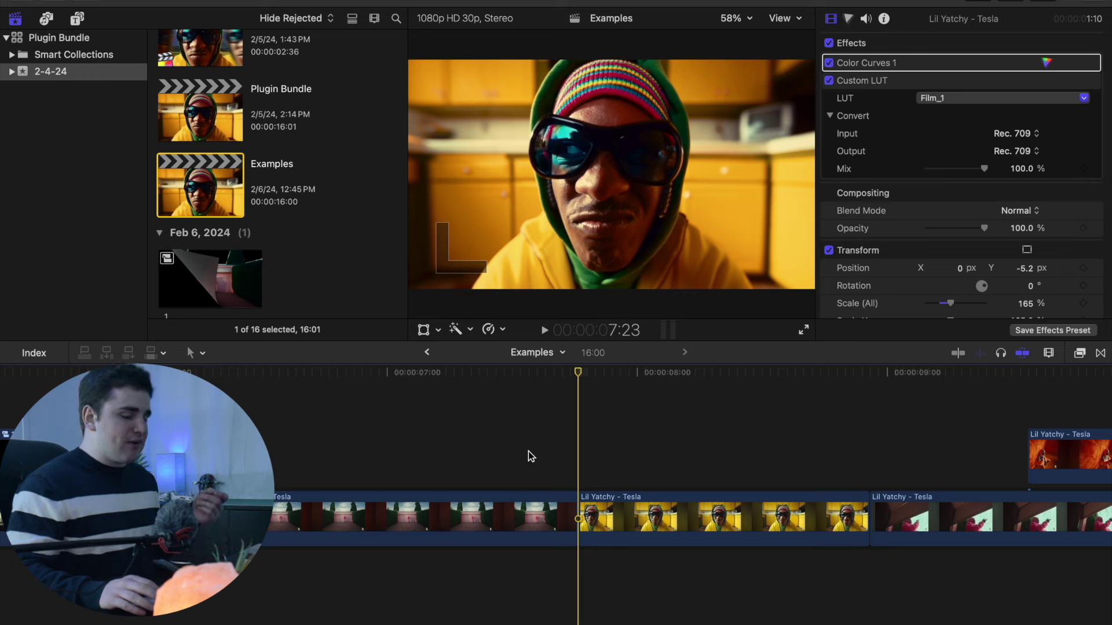
Create a freeze frame from the yellow-hoodie close-up and shorten its end
click(623, 511)
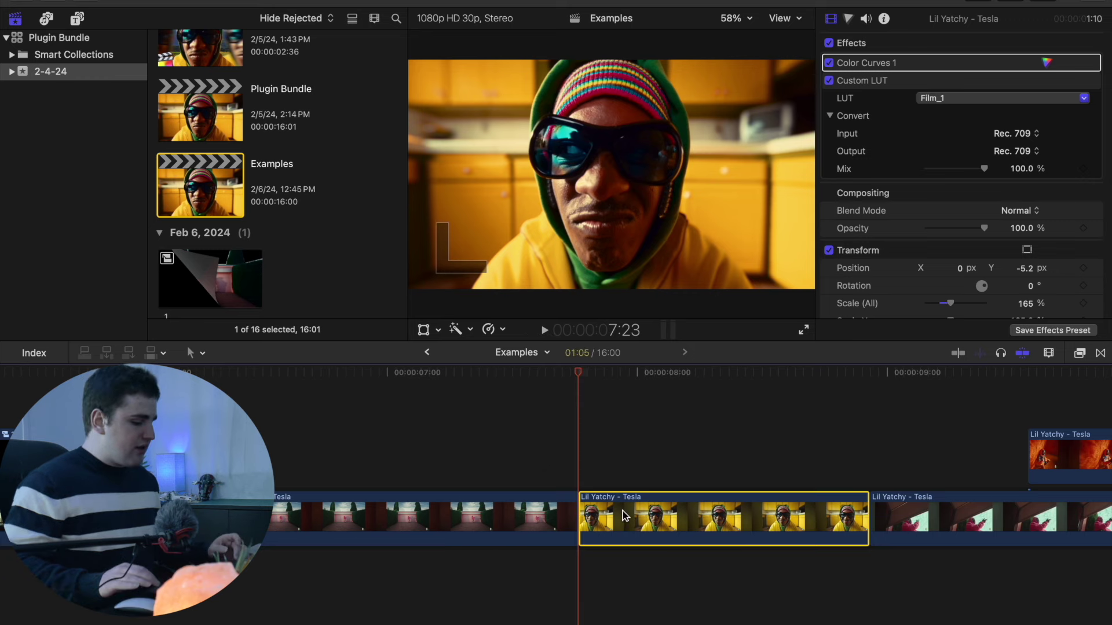
key(alt+f)
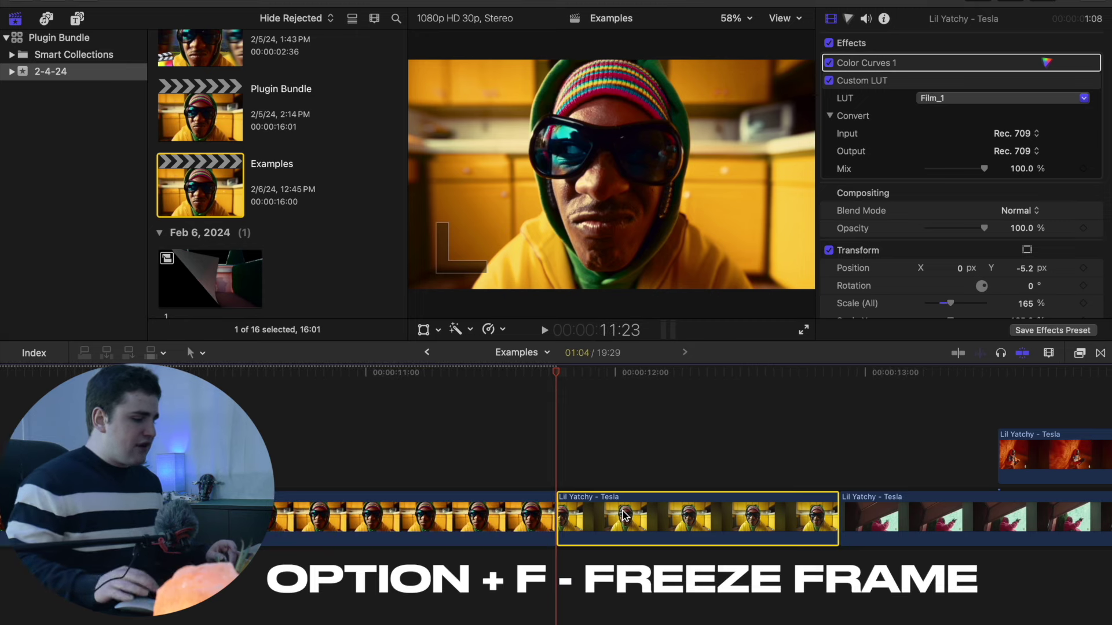
scroll(623, 516, left, 5)
click(868, 513)
drag(868, 512, 499, 513)
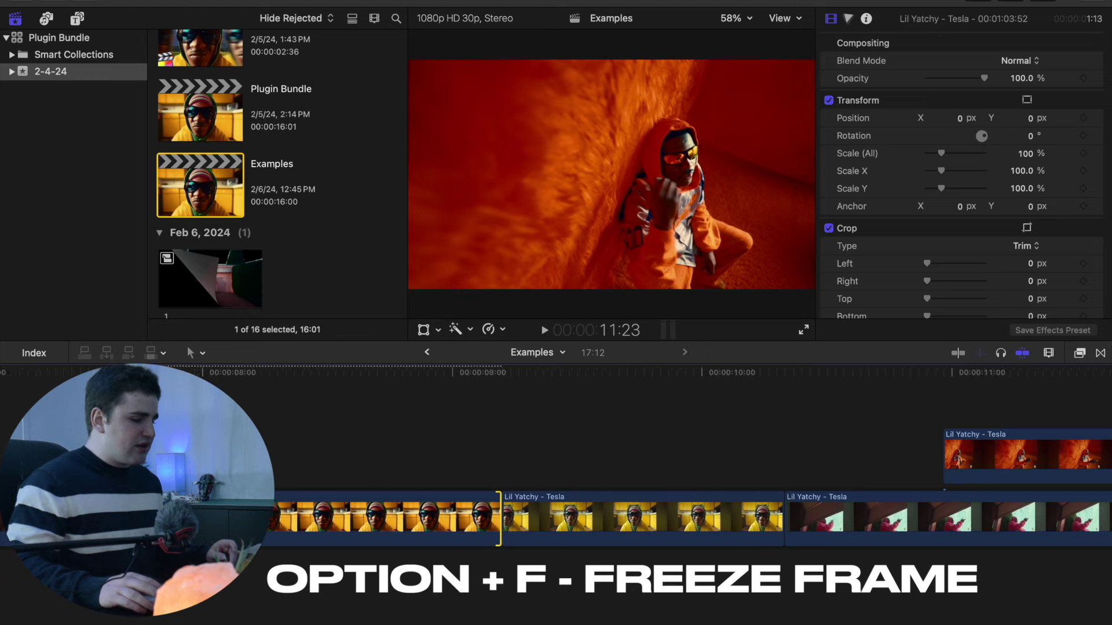
Move the freeze frame above the storyline as a connected clip and play it back
scroll(742, 505, left, 4)
drag(763, 513, 387, 457)
scroll(387, 459, left, 5)
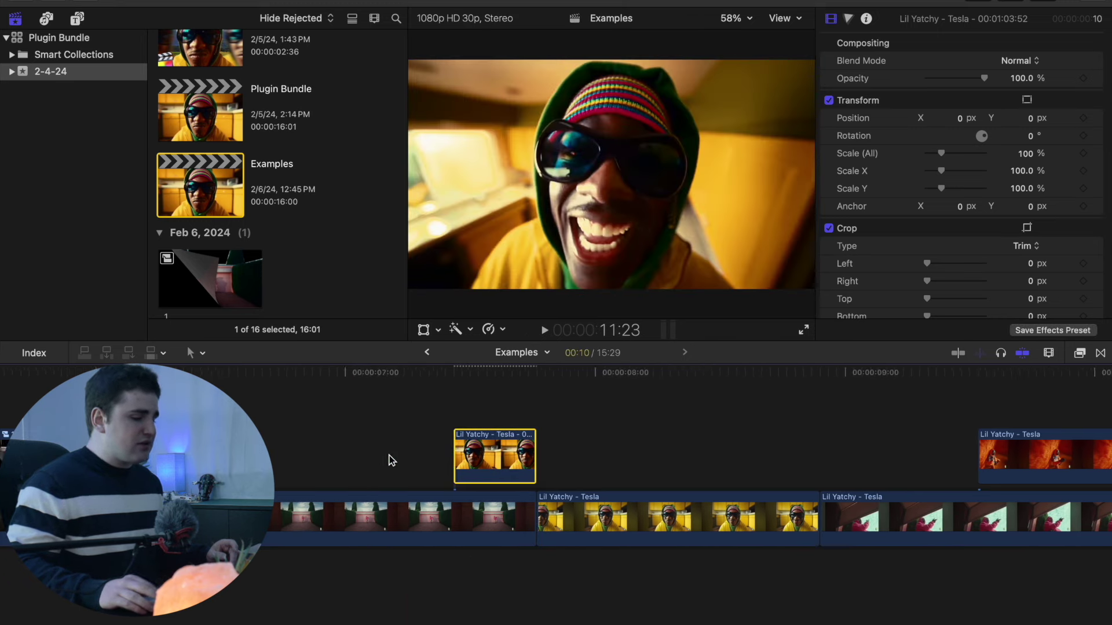
click(397, 457)
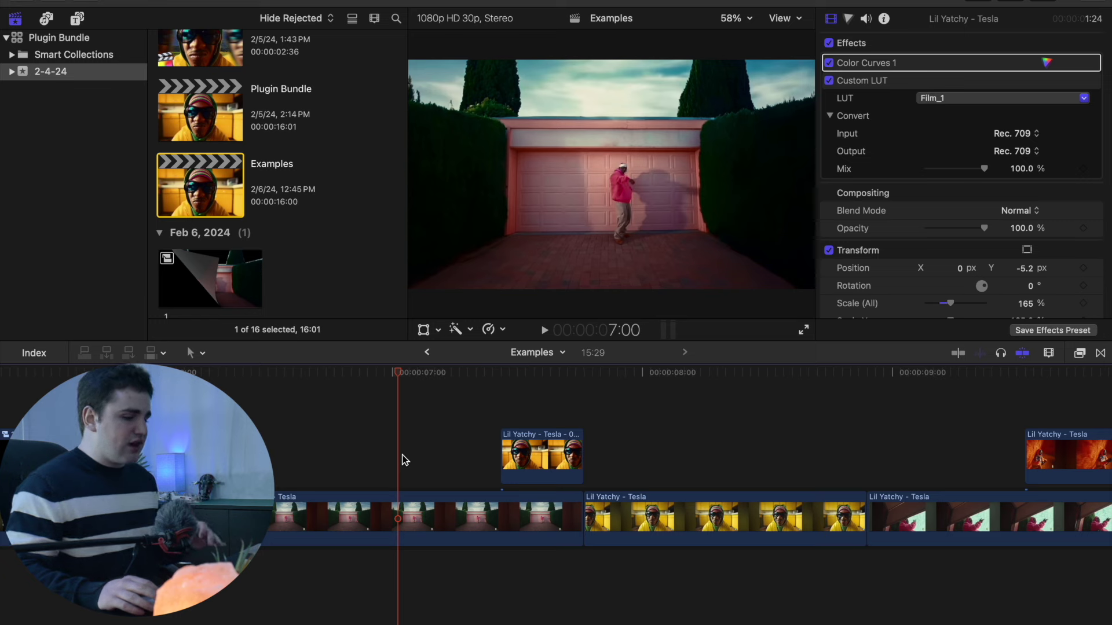
key(space)
key(space)
key(space)
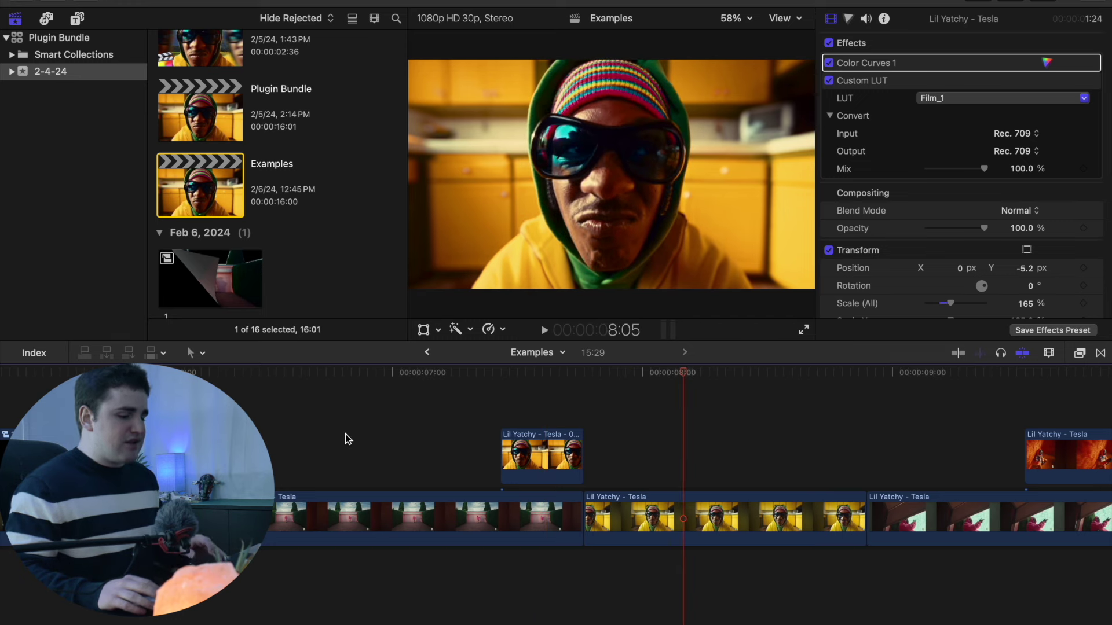
click(538, 455)
Apply Draw Mask from Masks and Keying to the connected freeze frame
click(1080, 354)
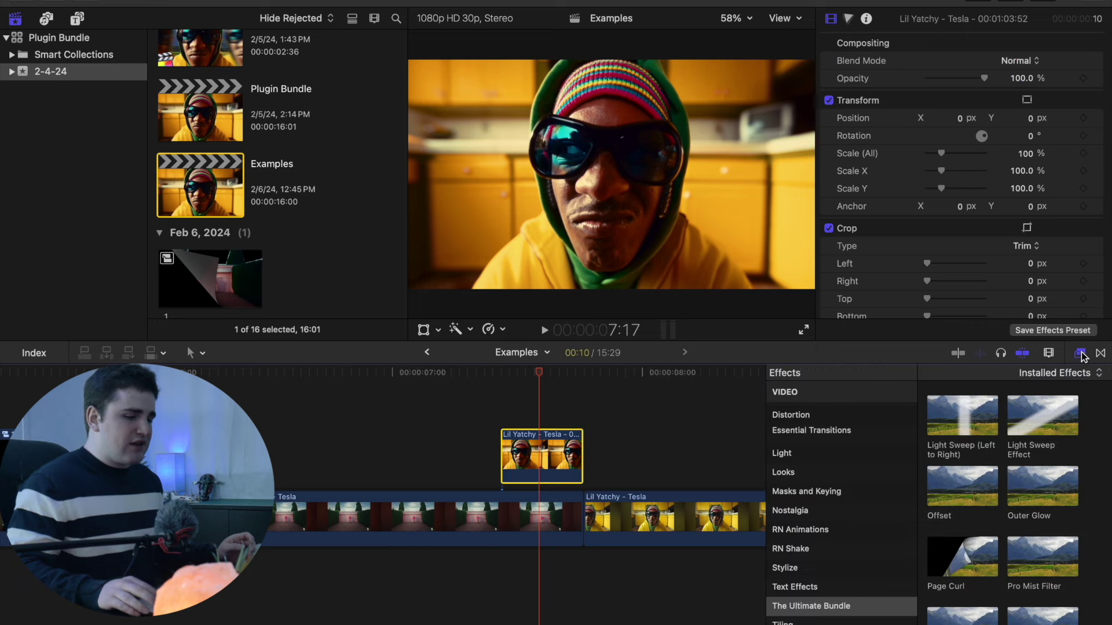
click(838, 492)
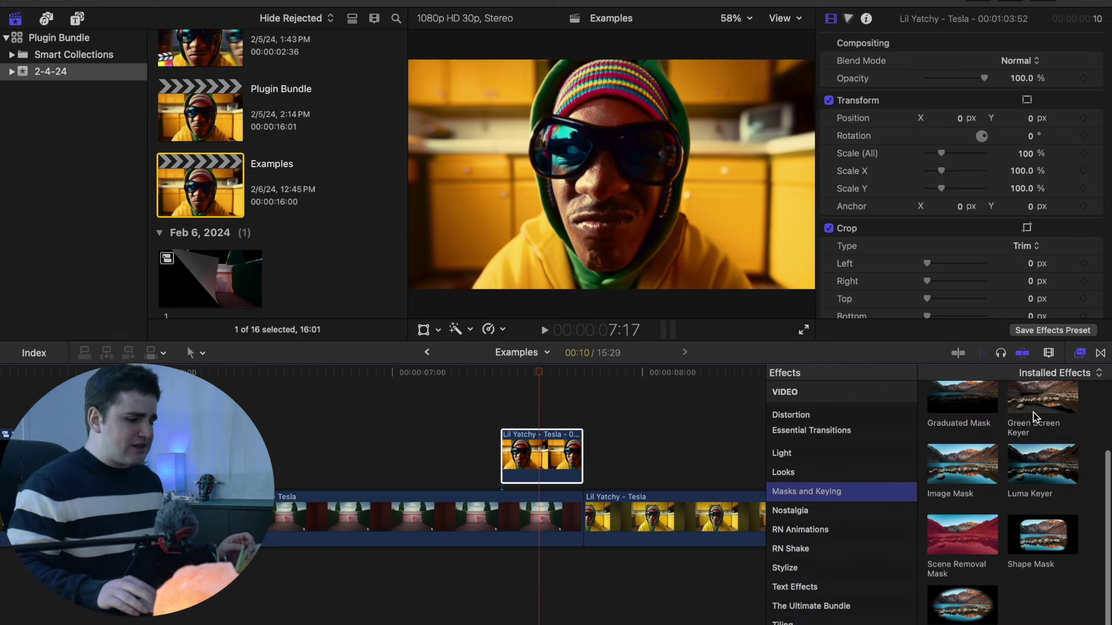
click(1018, 431)
drag(997, 426, 541, 455)
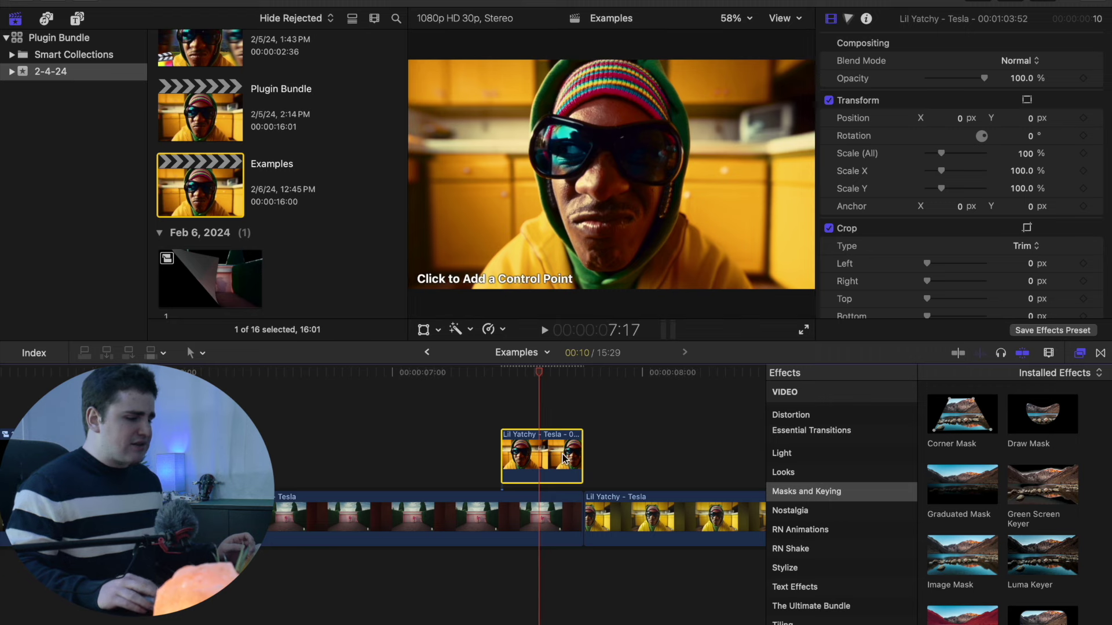
click(1080, 354)
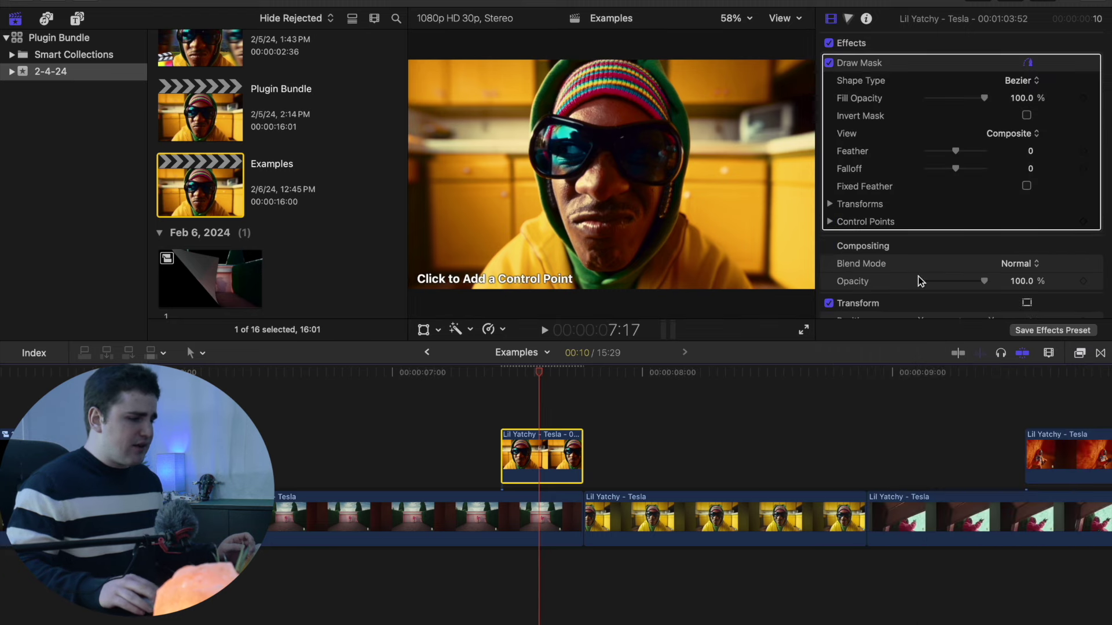
Draw a closed mask around the hooded figure's head and shoulders
click(544, 208)
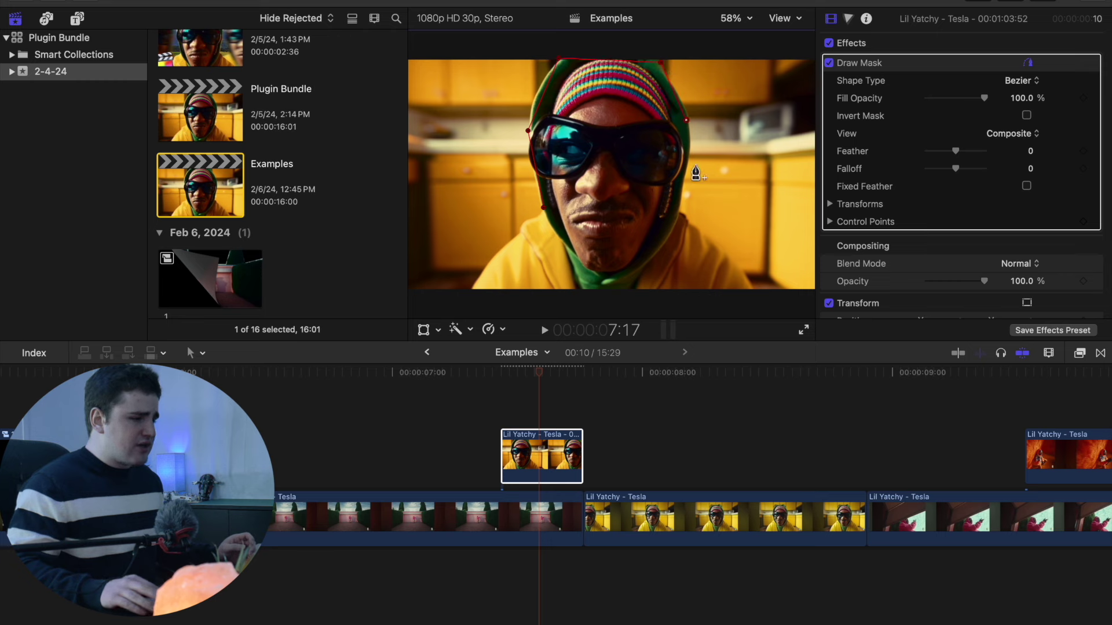
click(718, 242)
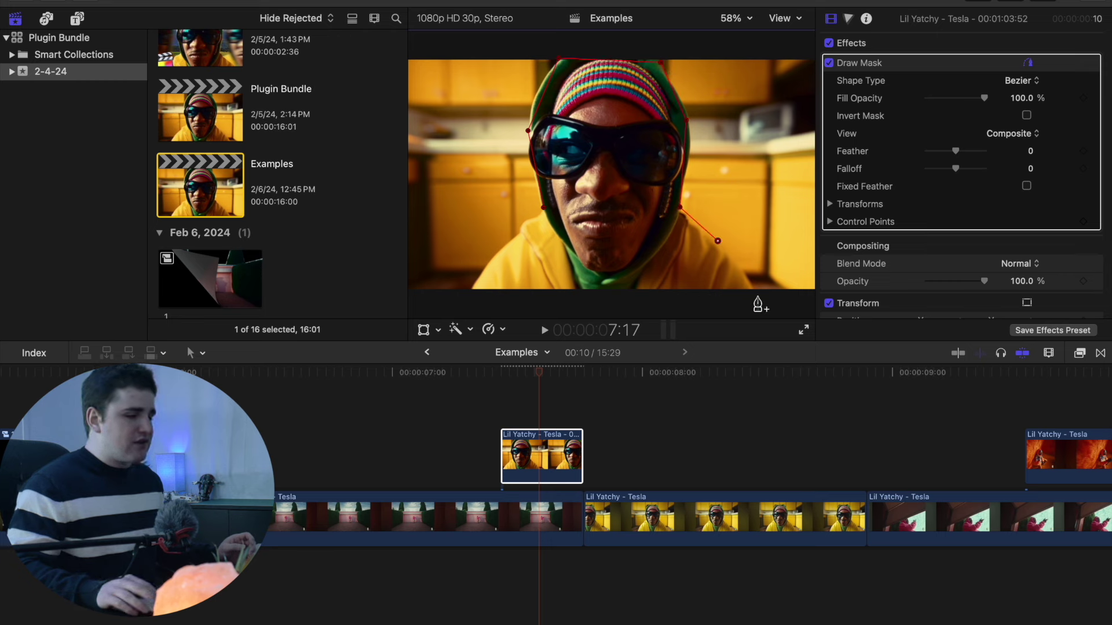
click(471, 289)
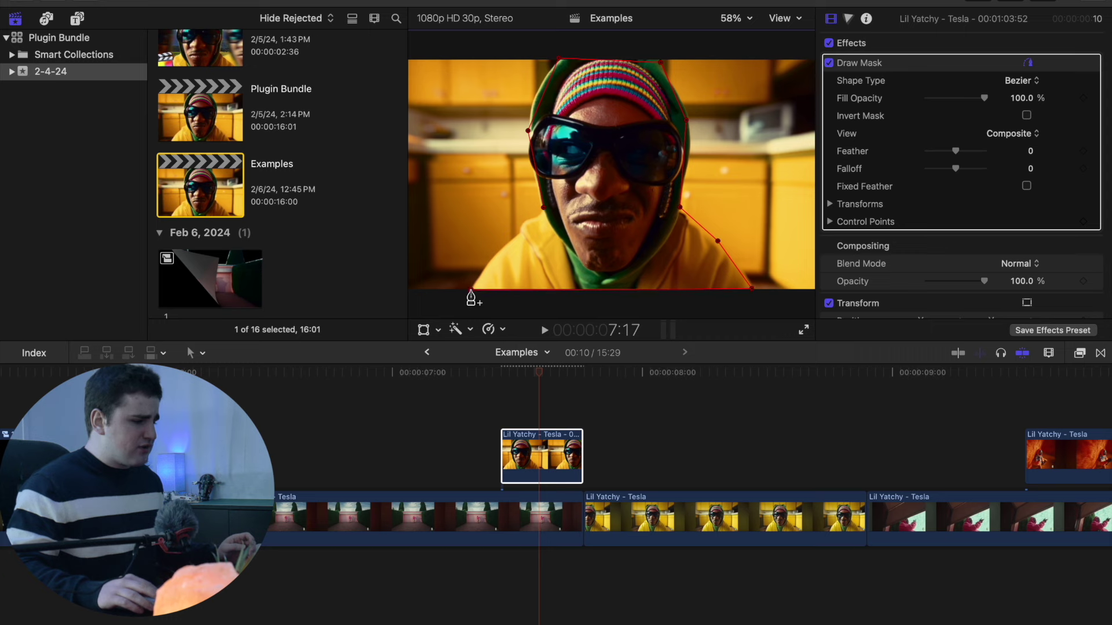
click(517, 234)
click(543, 209)
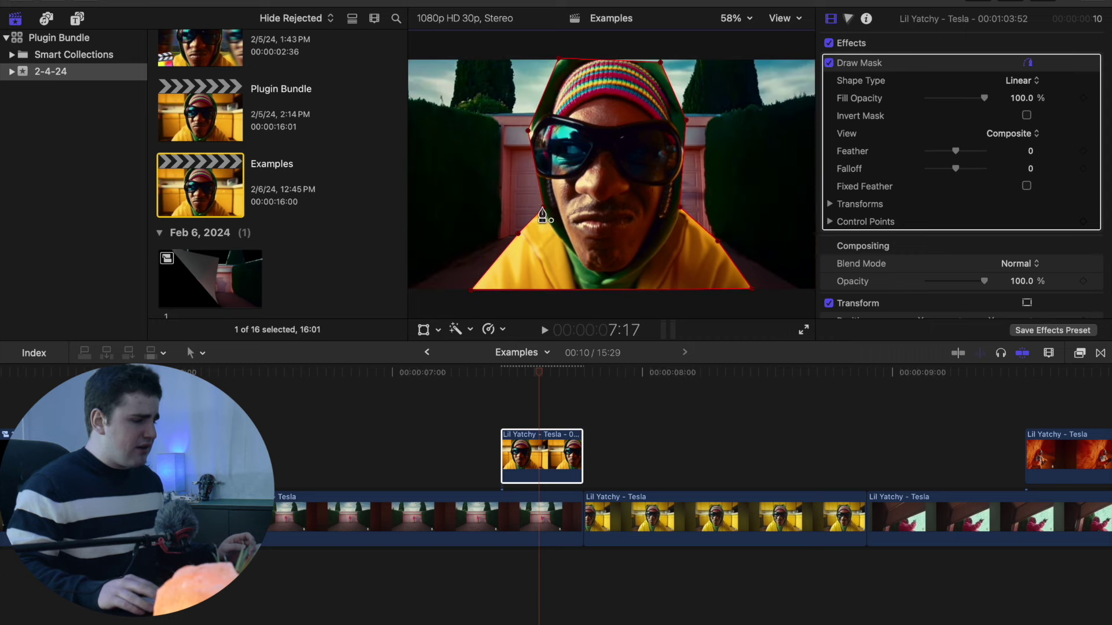
Hide the mask outline and duplicate the masked freeze frame onto a lane above
click(1028, 63)
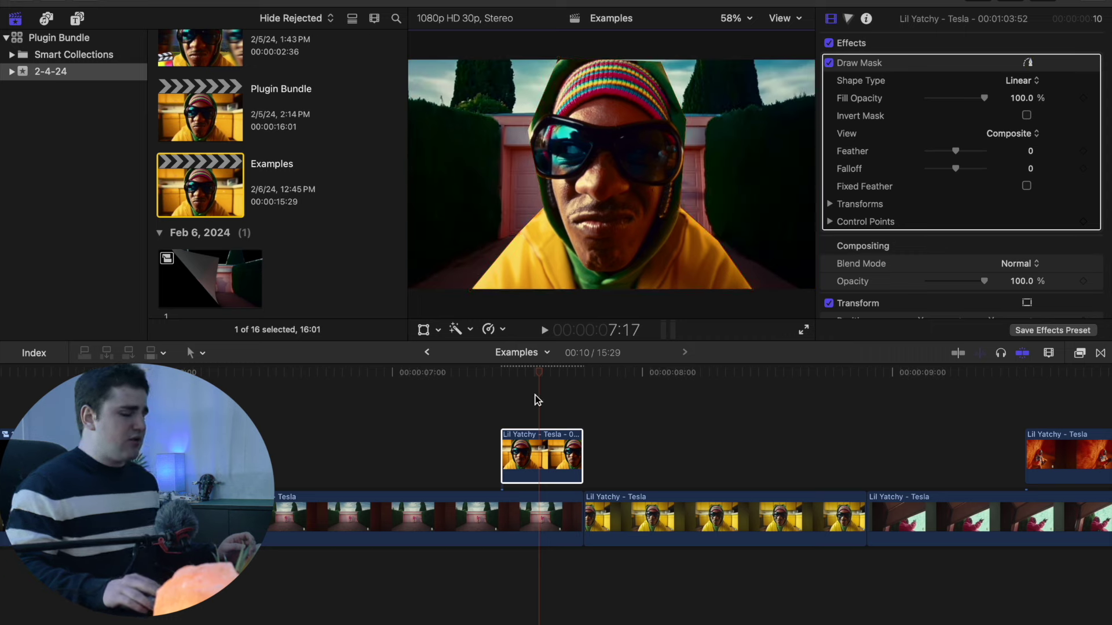
click(530, 436)
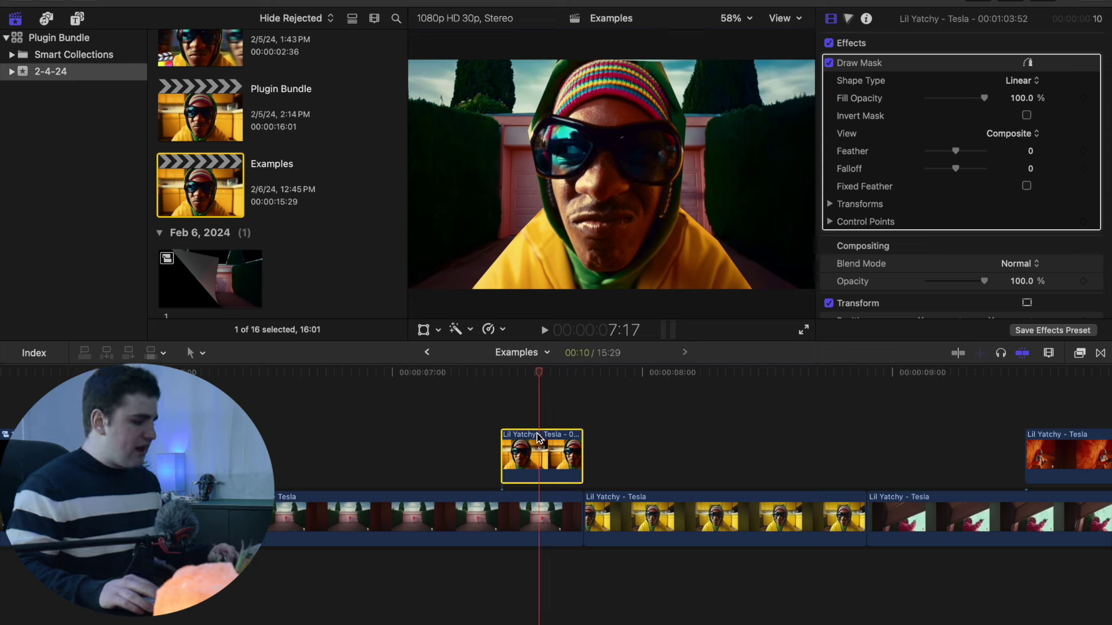
drag(538, 437, 539, 394)
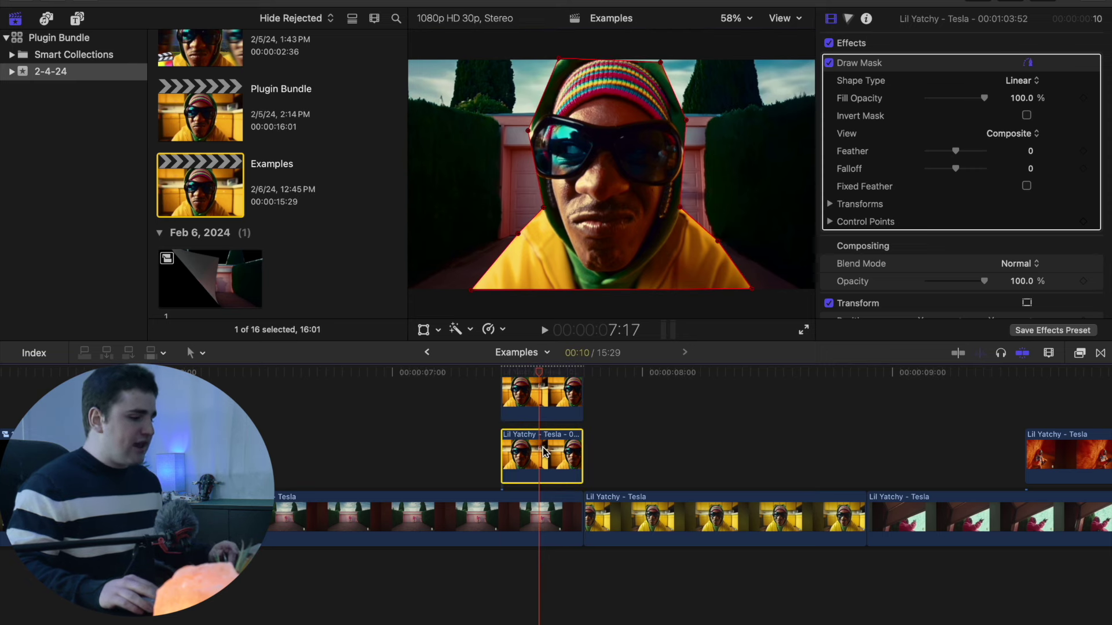
Delete the Draw Mask effect from the copied freeze frame
click(880, 69)
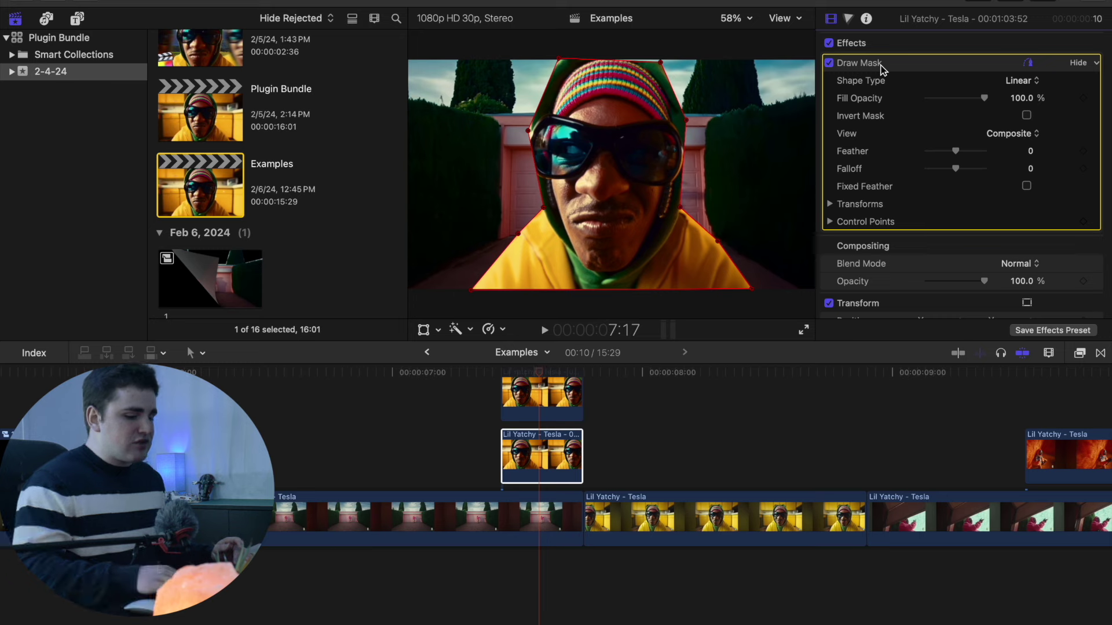
key(Delete)
scroll(467, 426, up, 3)
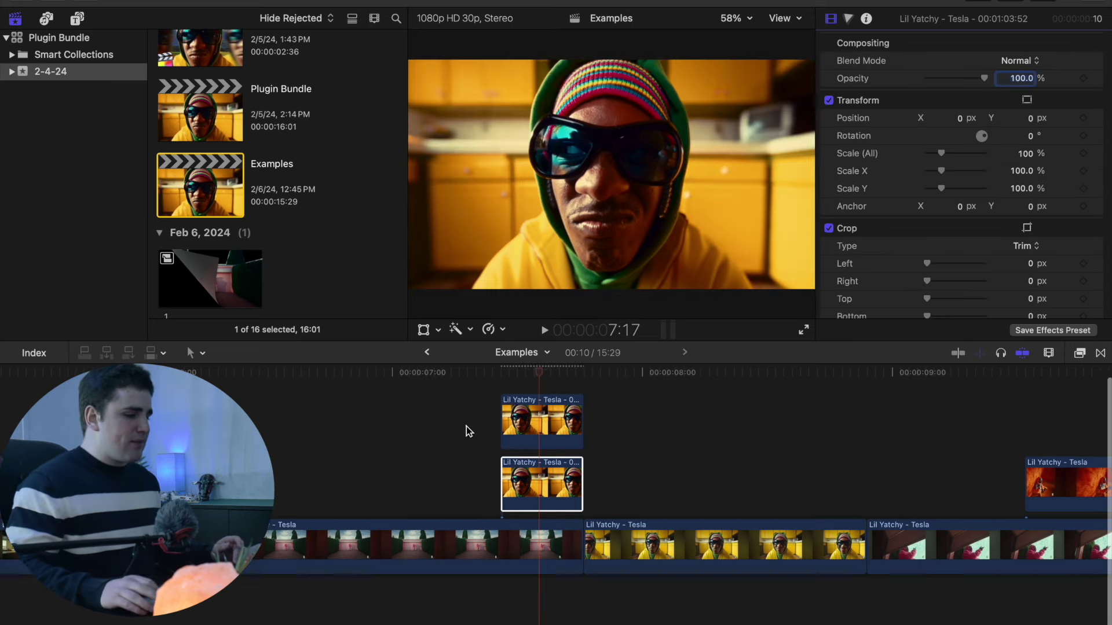
Enlarge the upper connected clip to 178% and add a Scale keyframe at 7:13
click(523, 417)
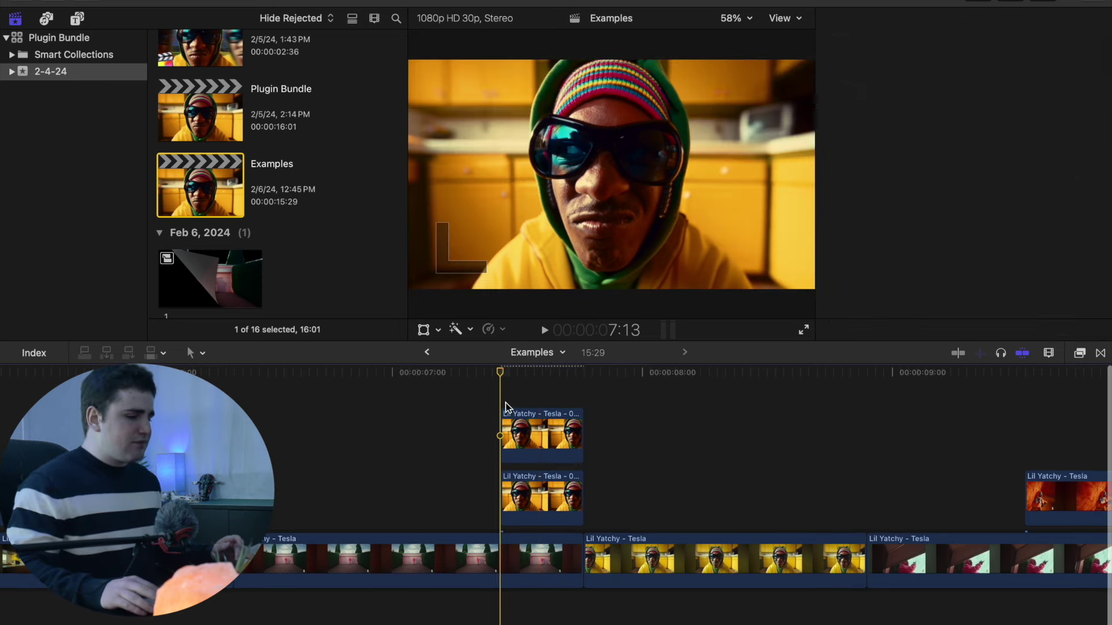
click(539, 424)
scroll(909, 235, down, 5)
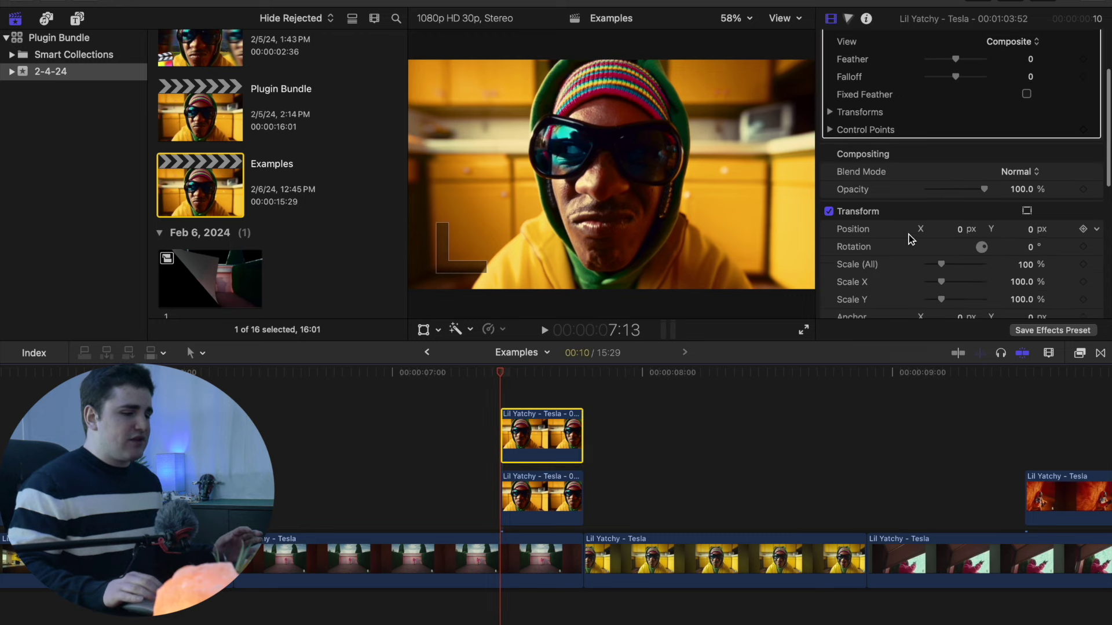
click(1026, 169)
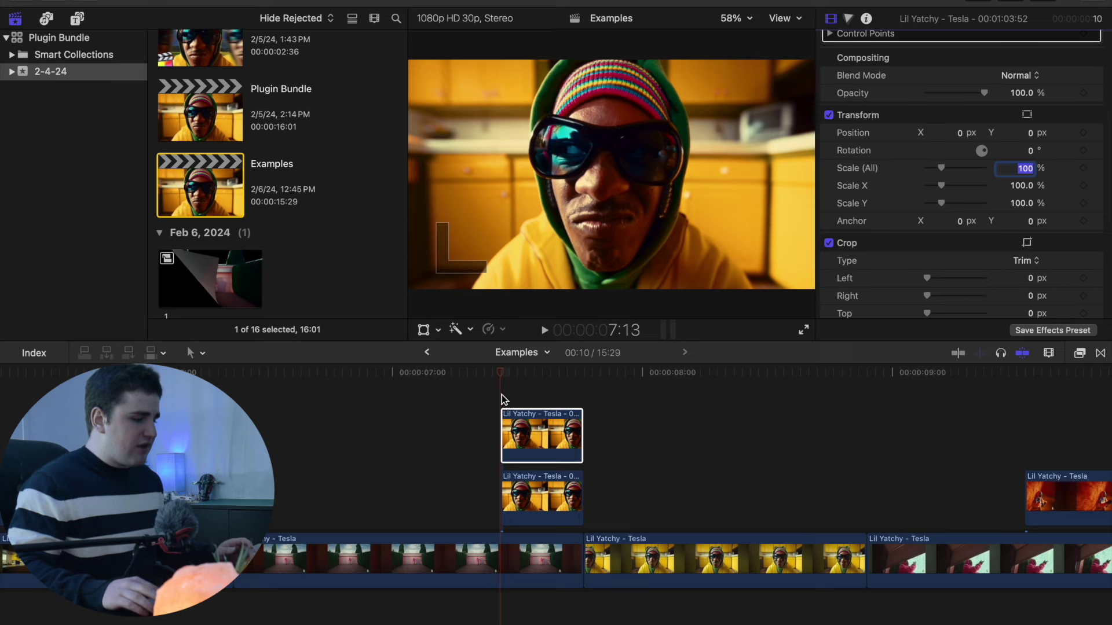
click(541, 437)
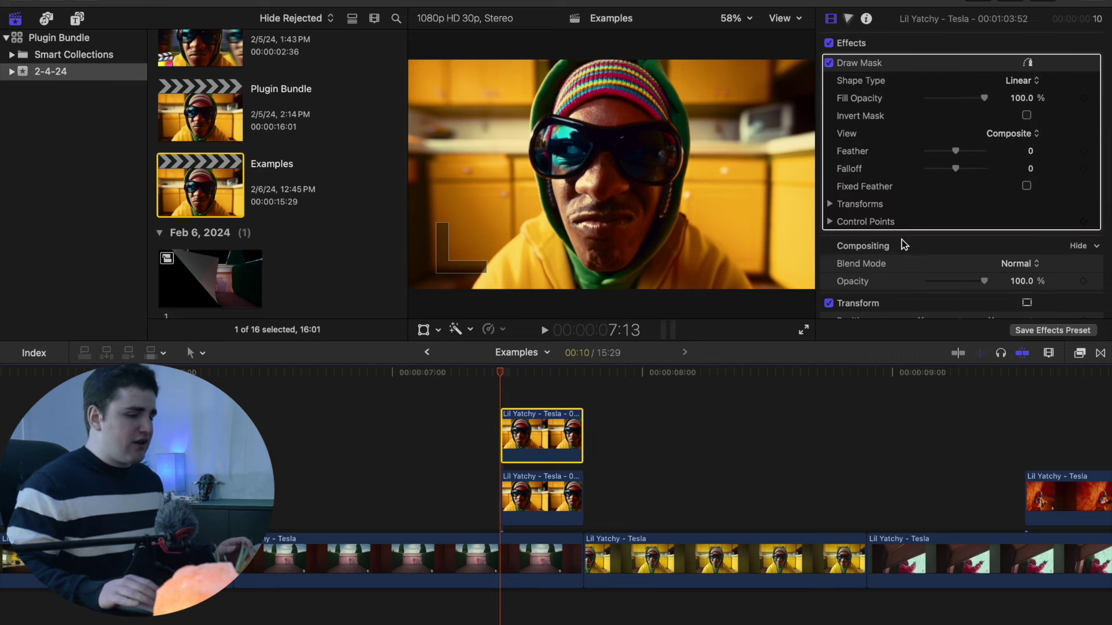
scroll(903, 245, down, 4)
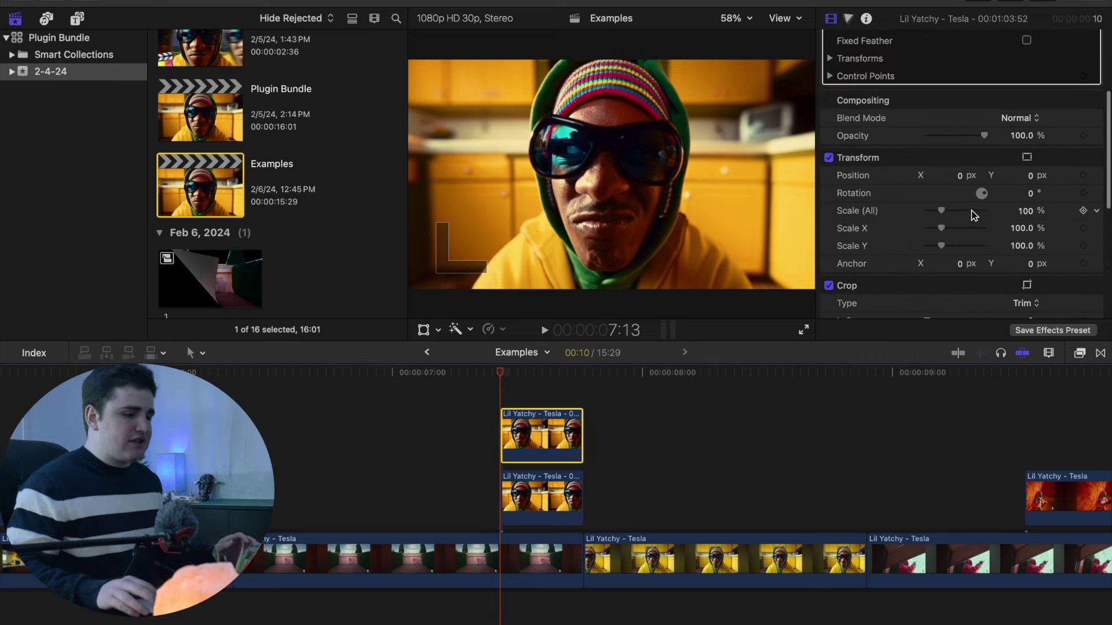
drag(1025, 210, 1025, 210)
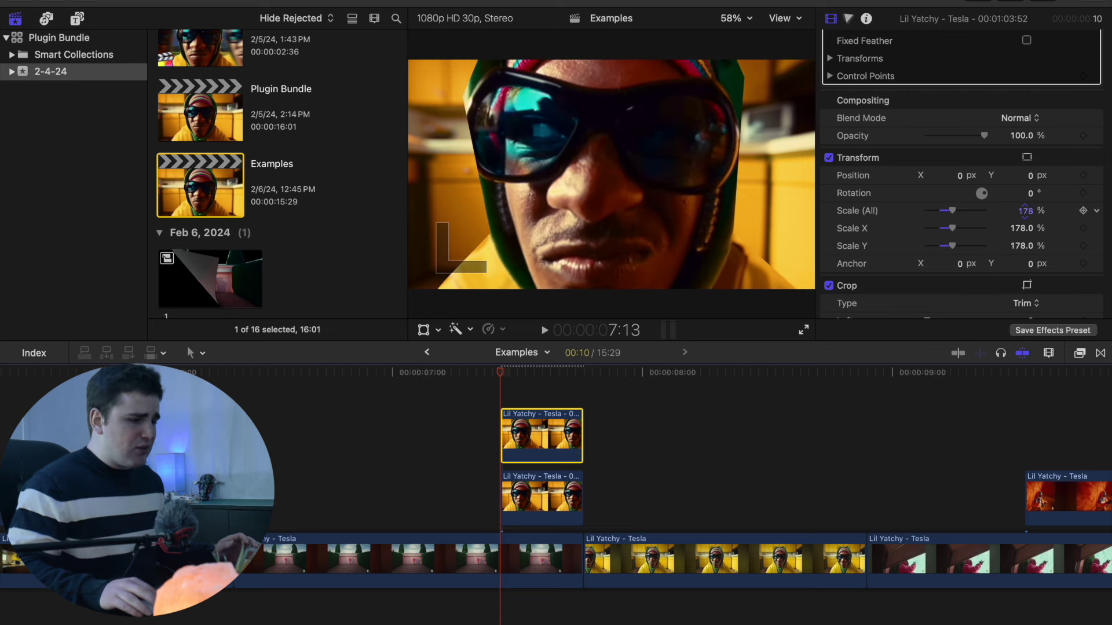
click(1082, 211)
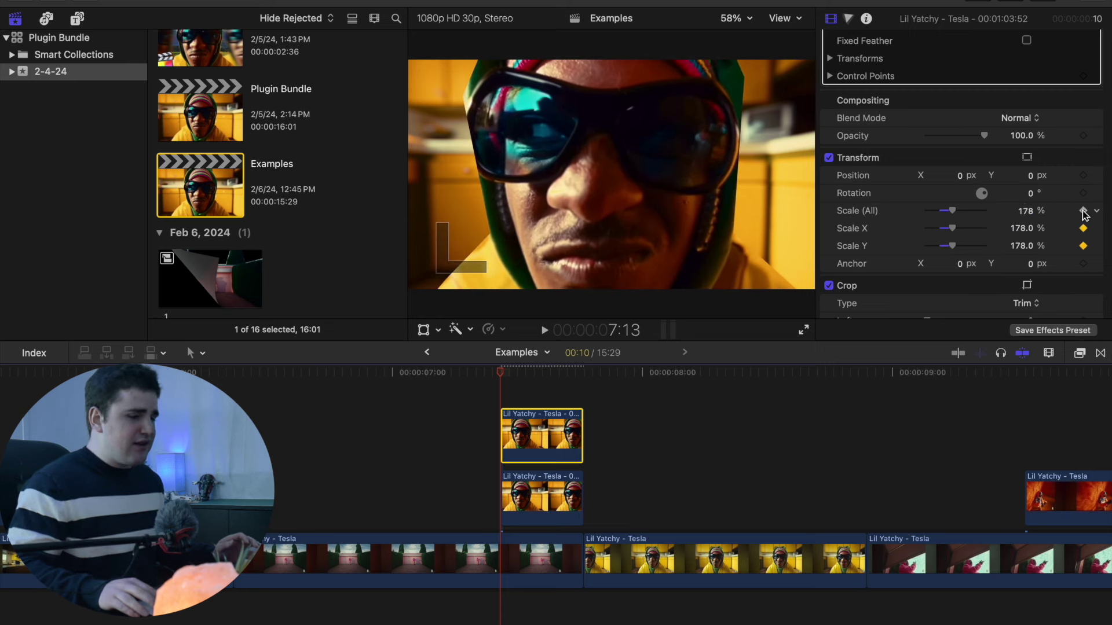
Ten frames later at 7:23, drag Scale (All) back down to 100%
click(582, 394)
scroll(987, 242, down, 5)
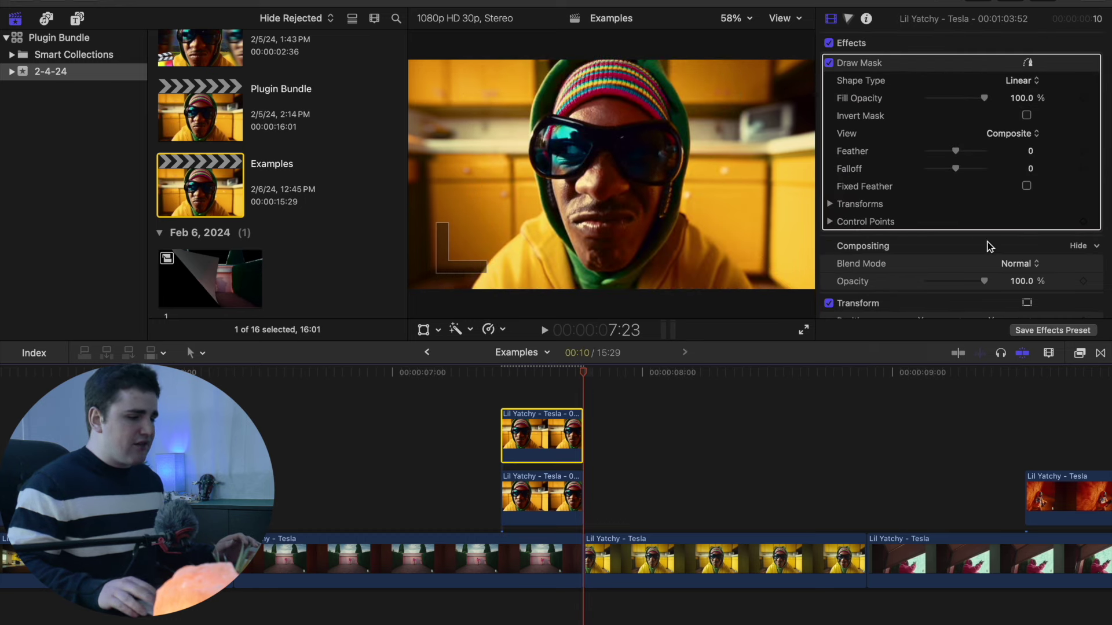
scroll(987, 242, down, 3)
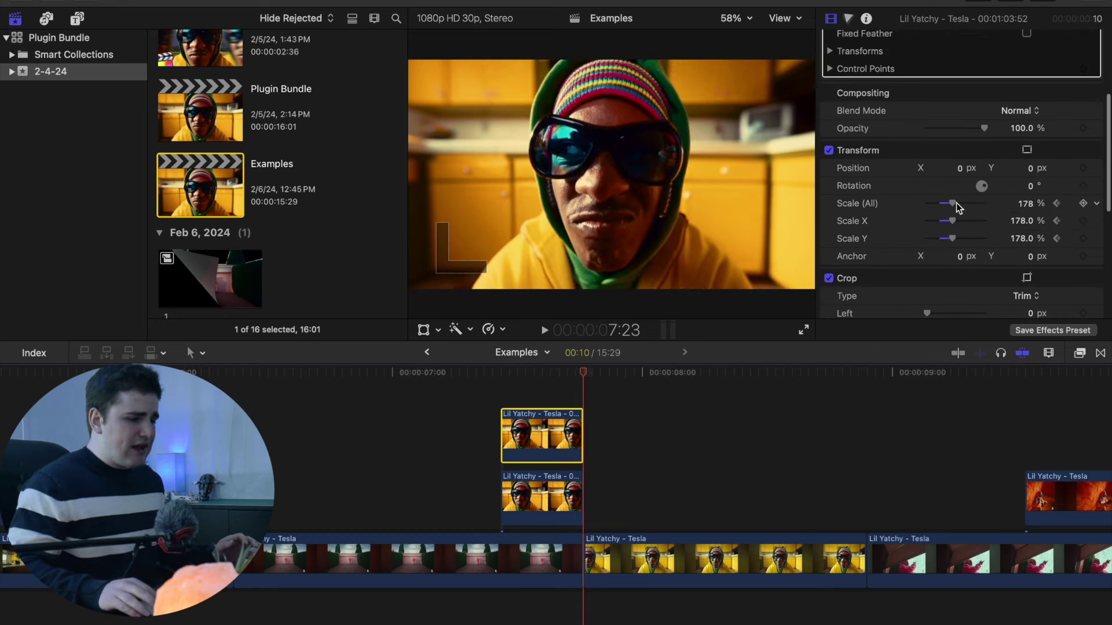
drag(952, 206, 941, 202)
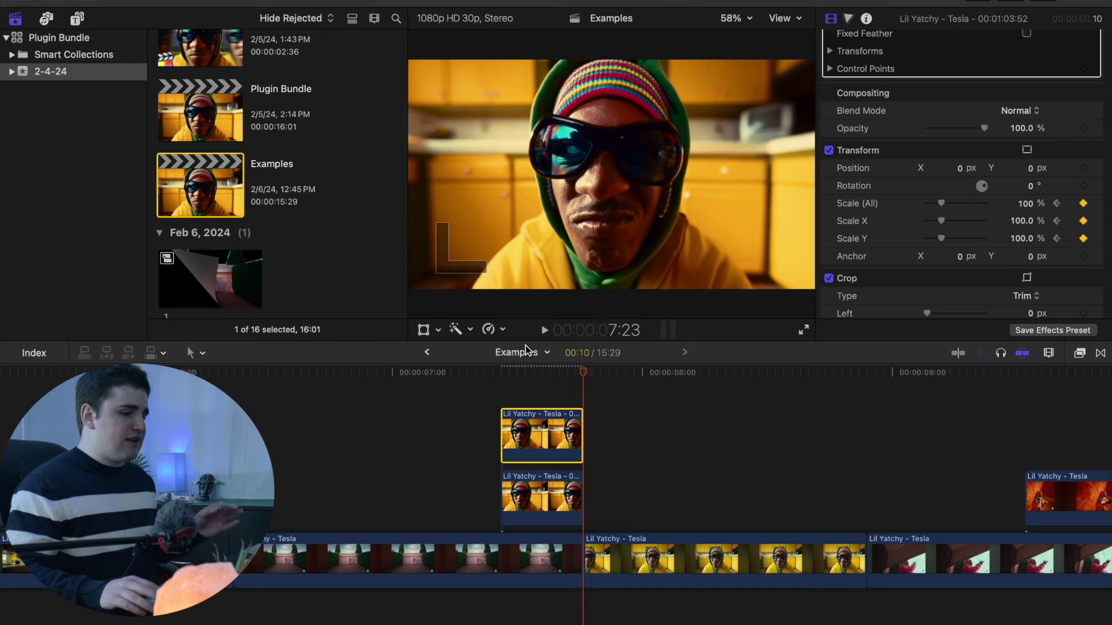
Play back the new zoom animation to check it
click(435, 406)
key(space)
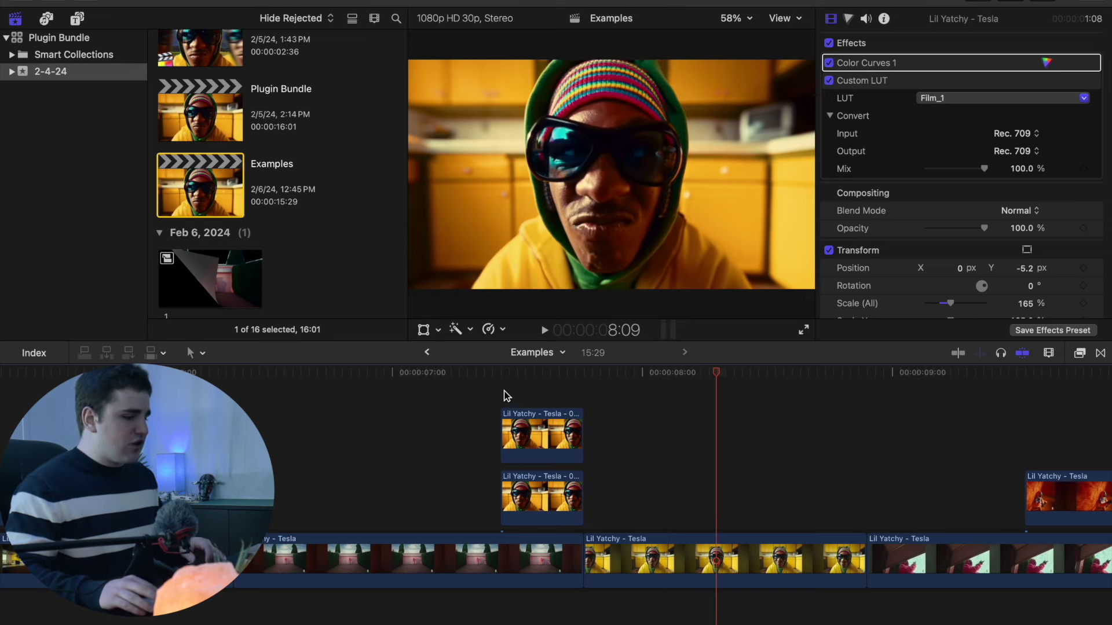
click(503, 398)
Select the lower connected clip and show The Ultimate Bundle effects category
click(520, 458)
click(530, 486)
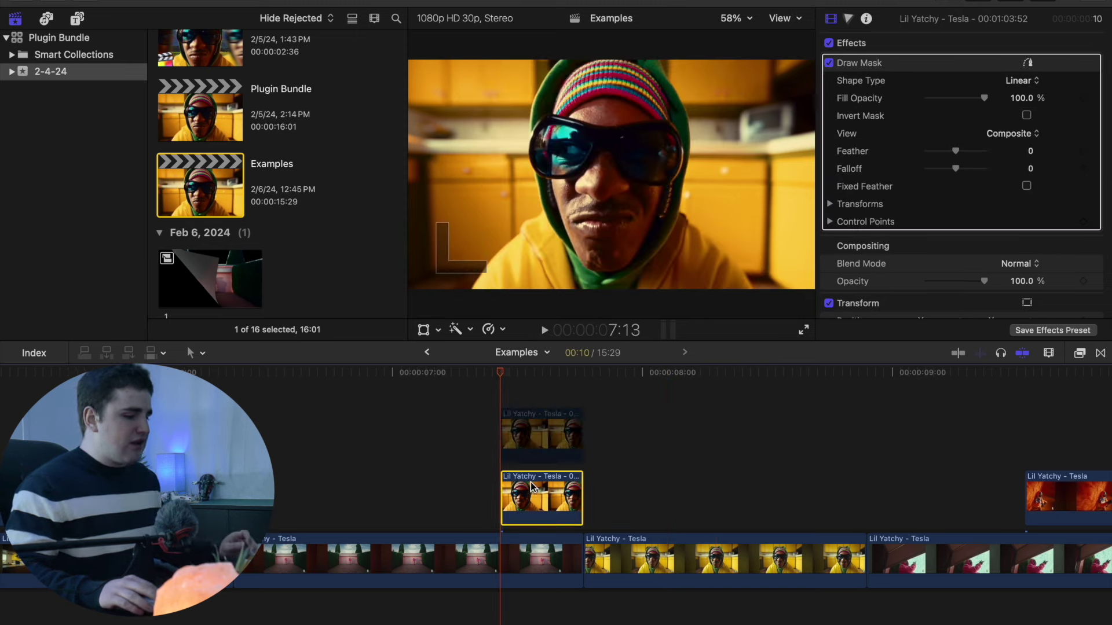
click(1080, 354)
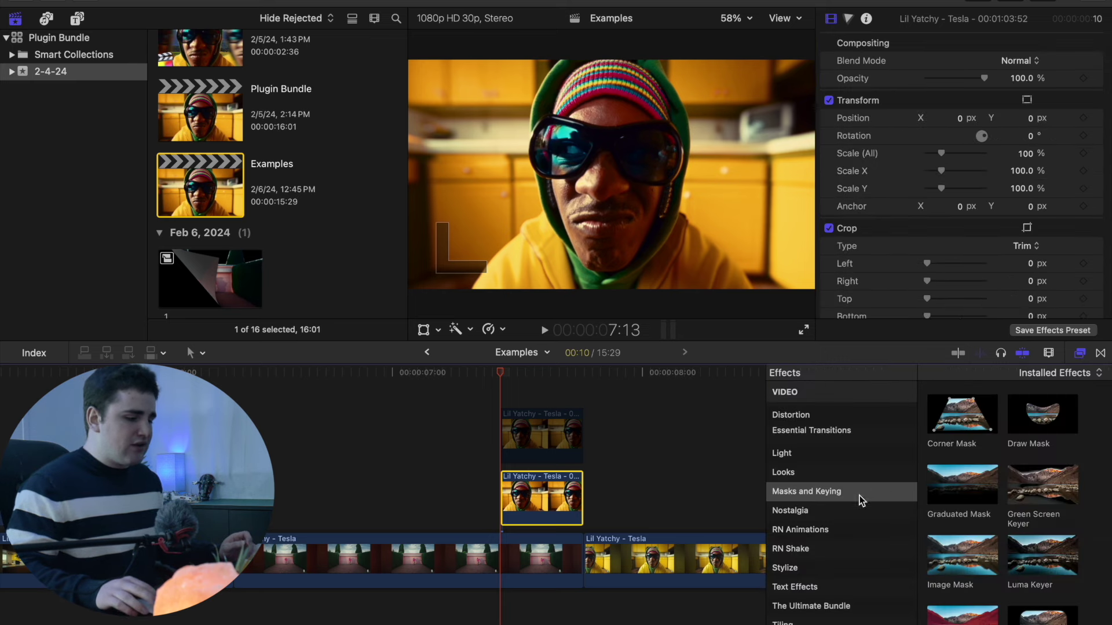
click(840, 607)
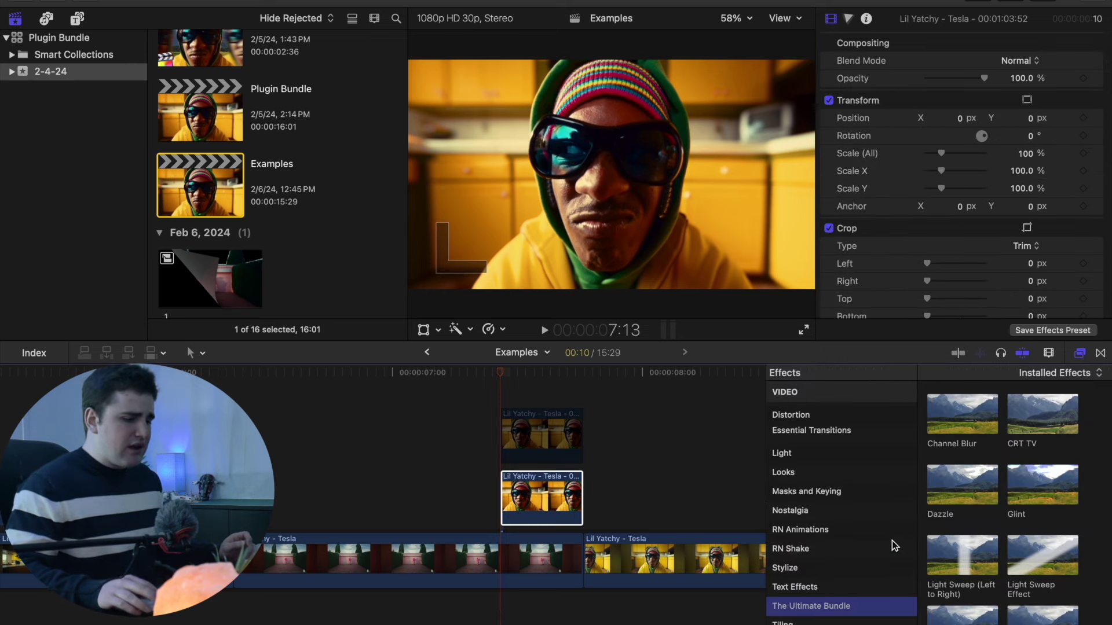
Drop the Offset effect onto the lower freeze frame and keyframe Vertical Offset at 0
scroll(953, 513, down, 5)
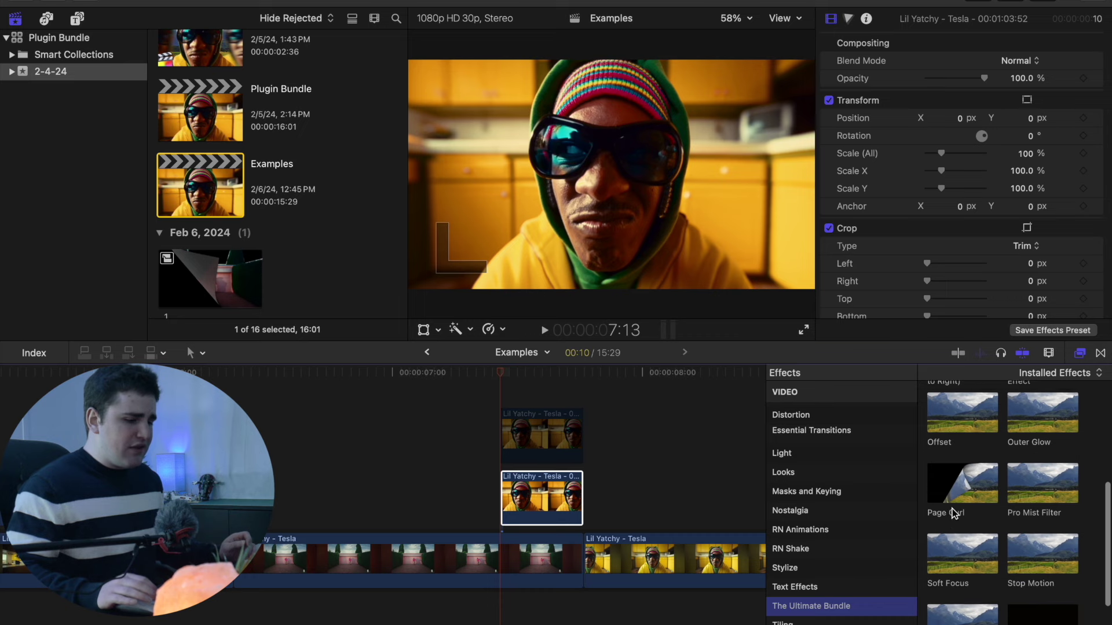
drag(967, 469, 541, 498)
click(1081, 354)
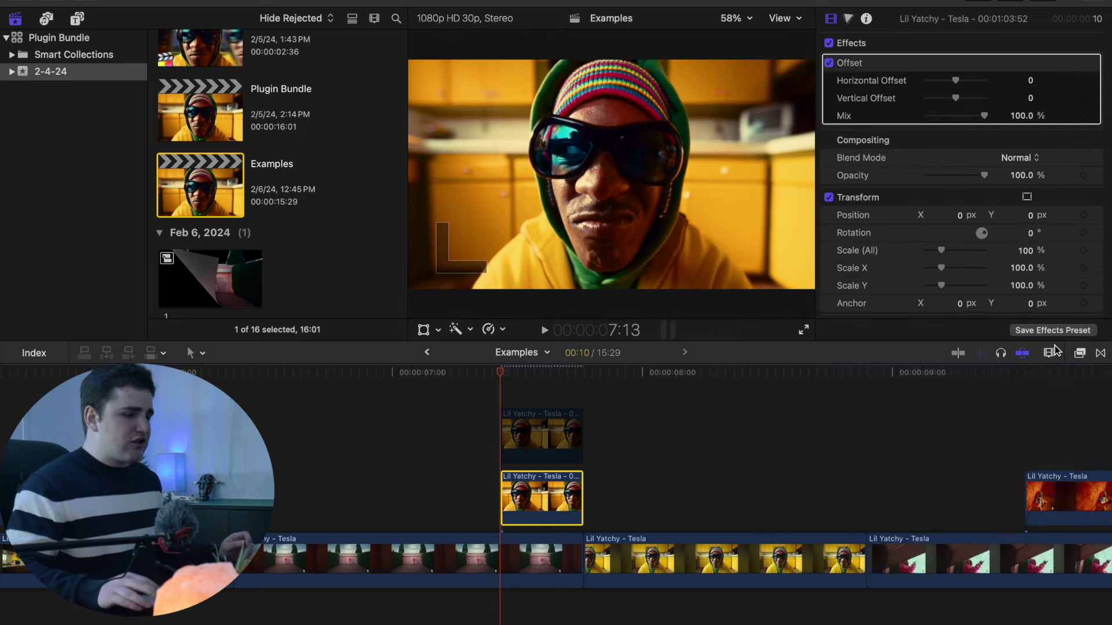
drag(1033, 103, 1033, 103)
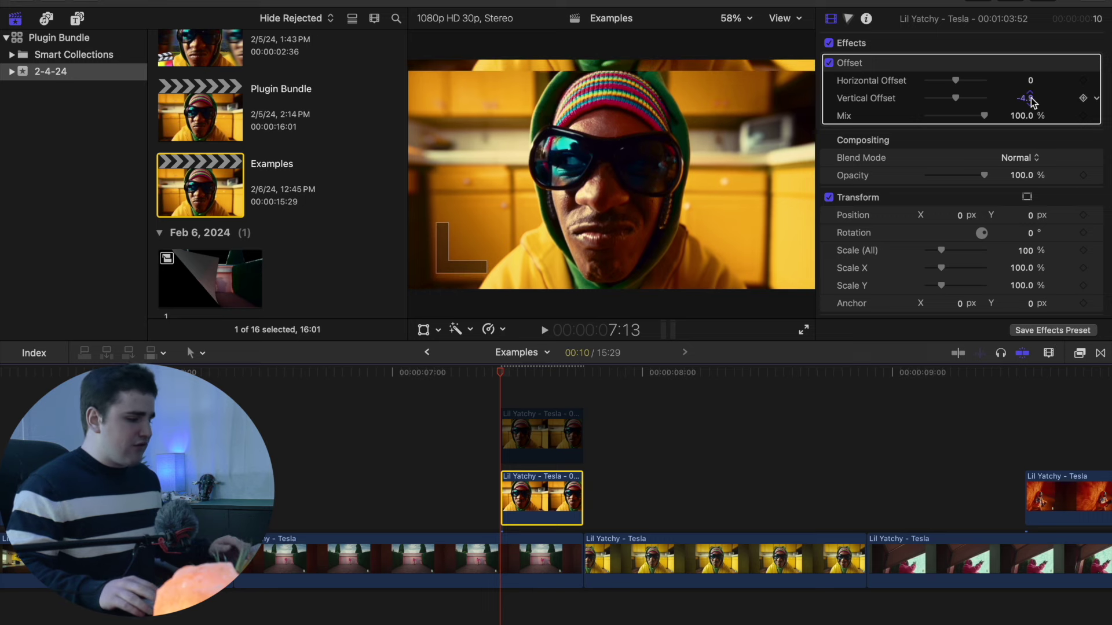
click(1083, 98)
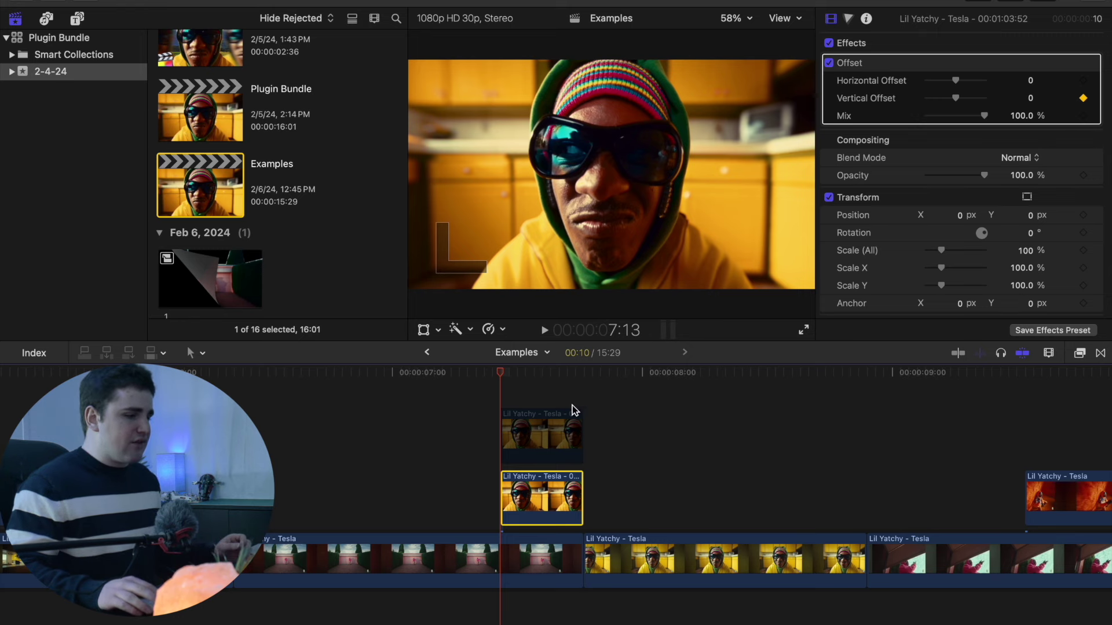
Ten frames later, set Vertical Offset to -200 for a second keyframe
key(shift+Right)
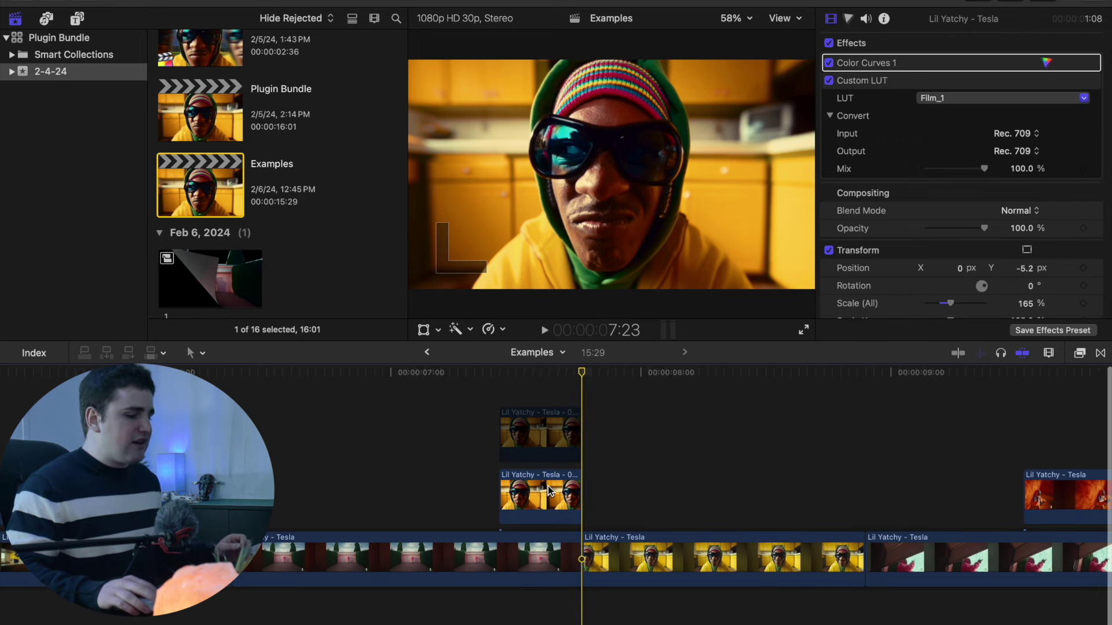
scroll(548, 485, down, 2)
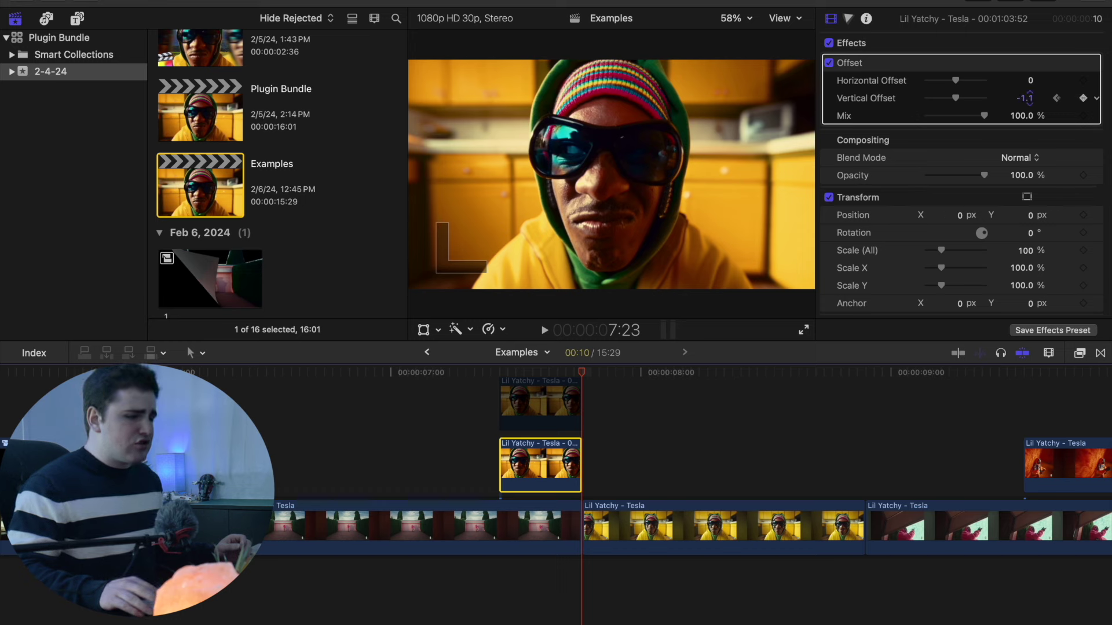
click(1029, 99)
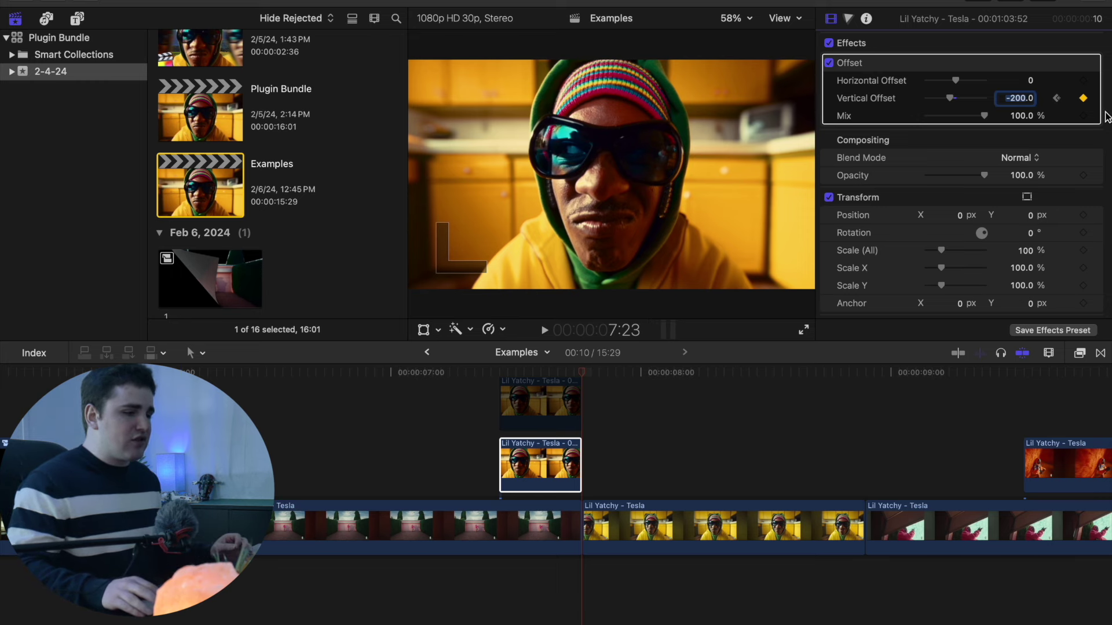
Return to 7:13 and play back the sliding offset animation
scroll(637, 403, up, 3)
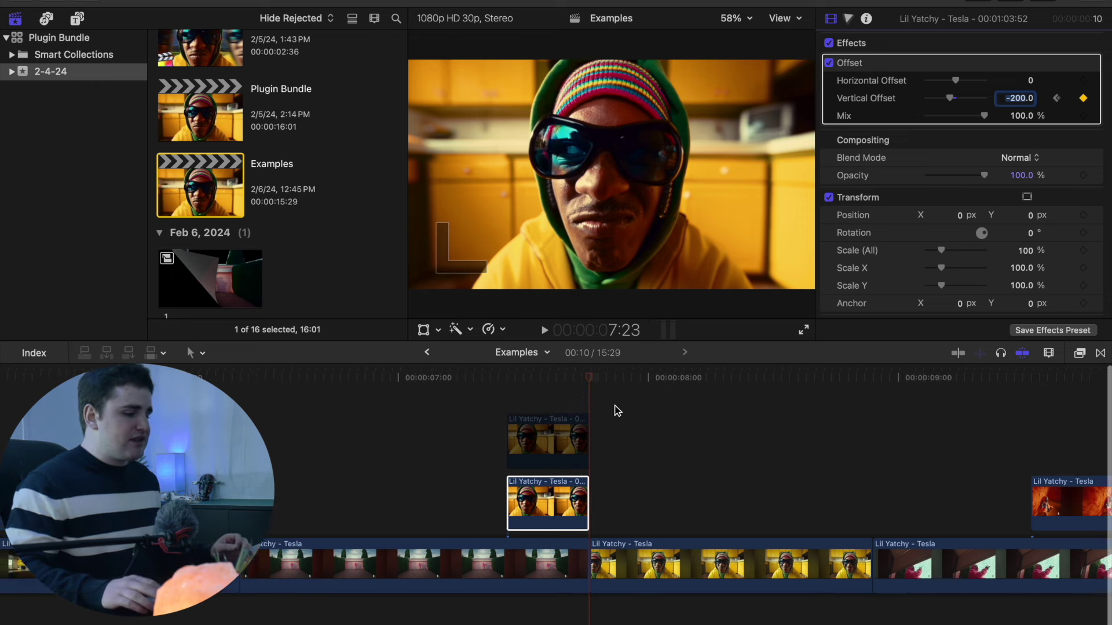
click(517, 397)
key(space)
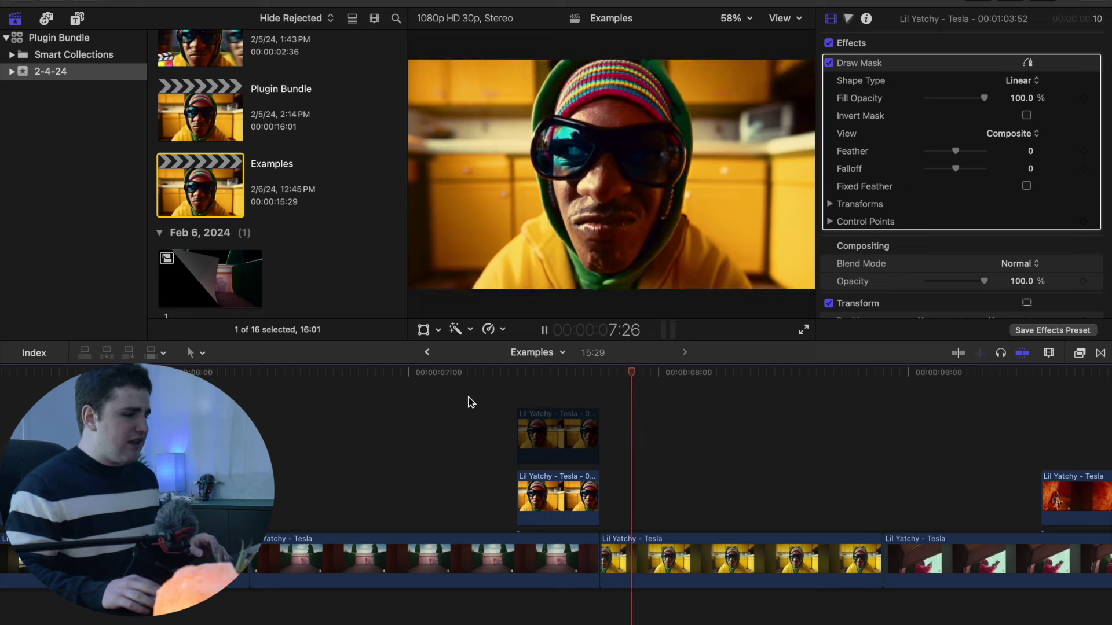
key(space)
click(547, 426)
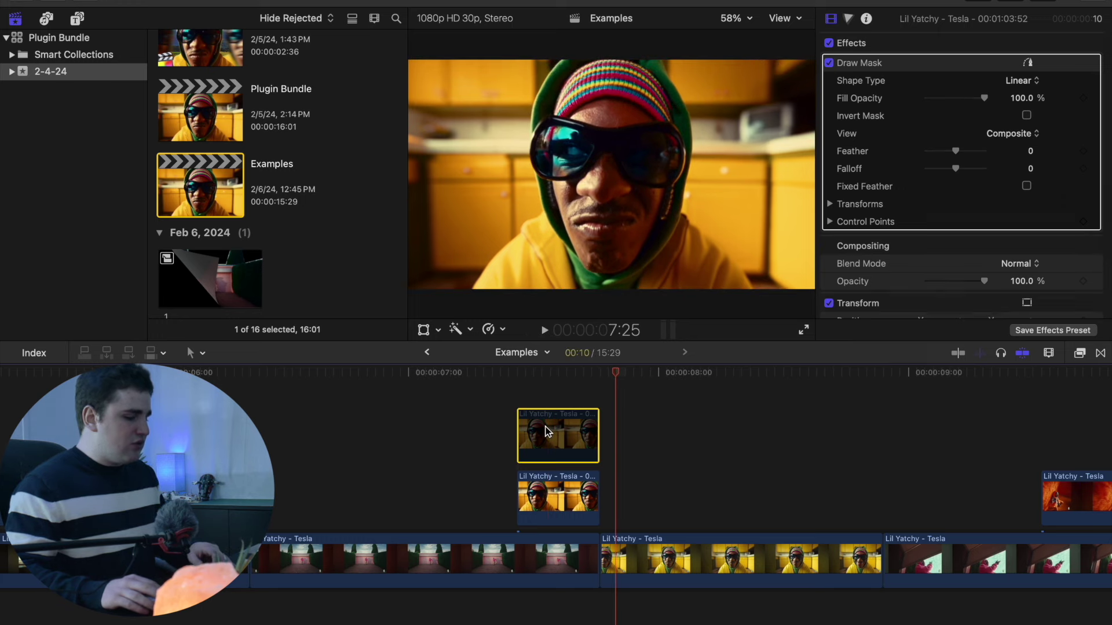
click(423, 421)
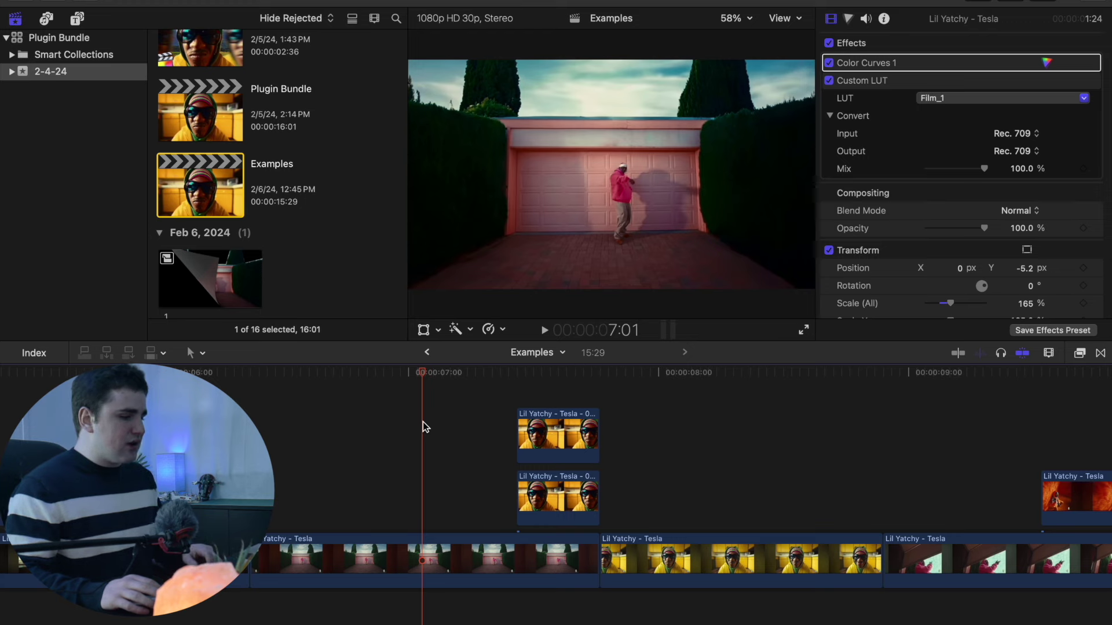
key(space)
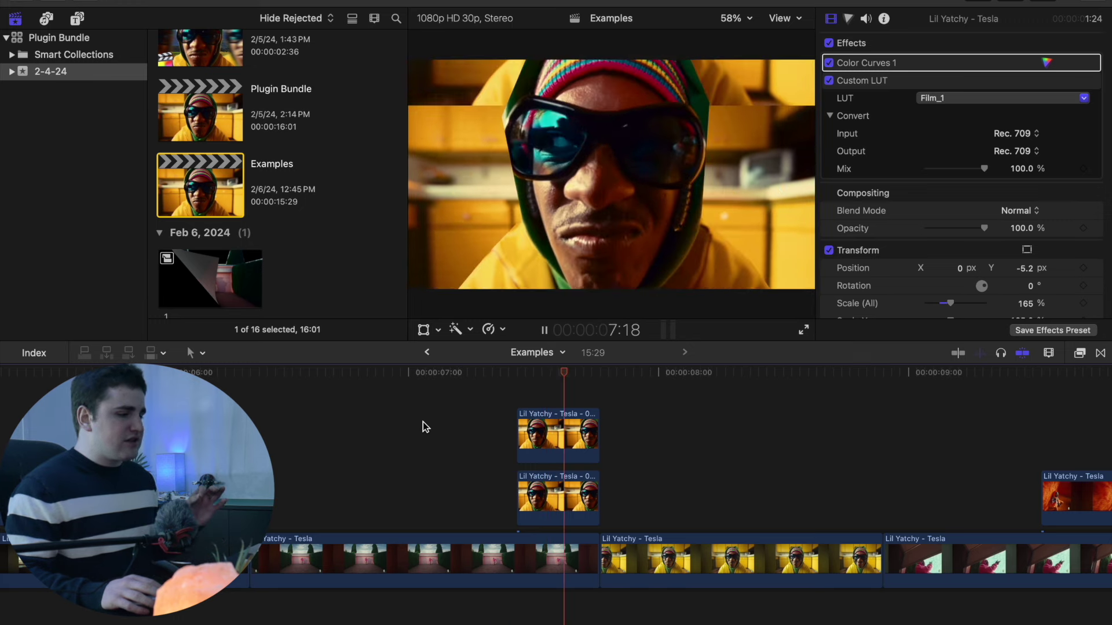
key(space)
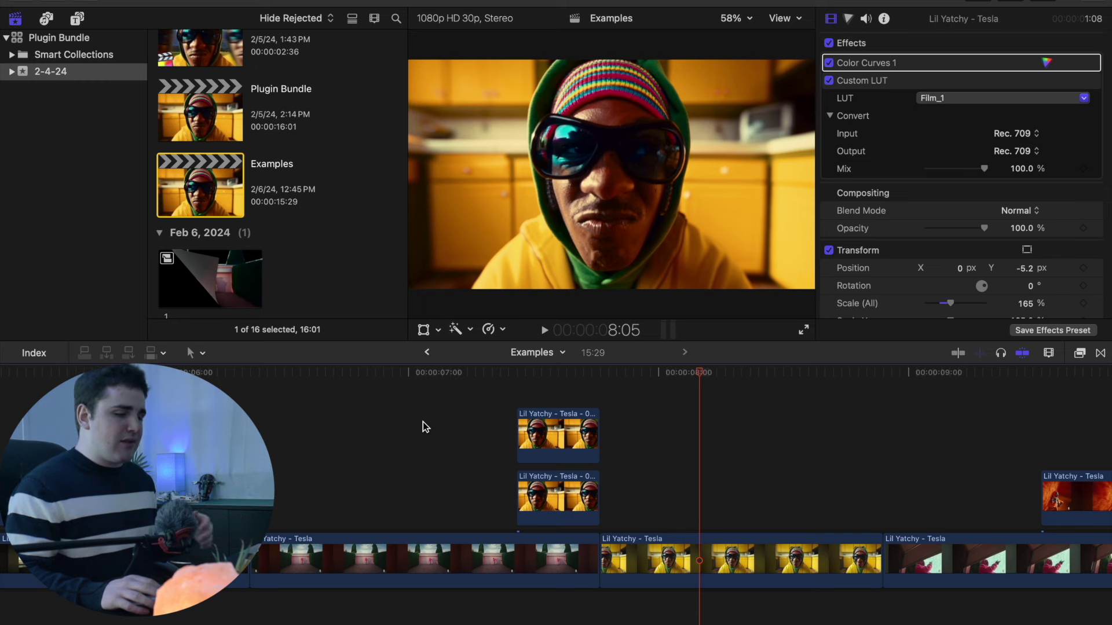
scroll(422, 421, right, 10)
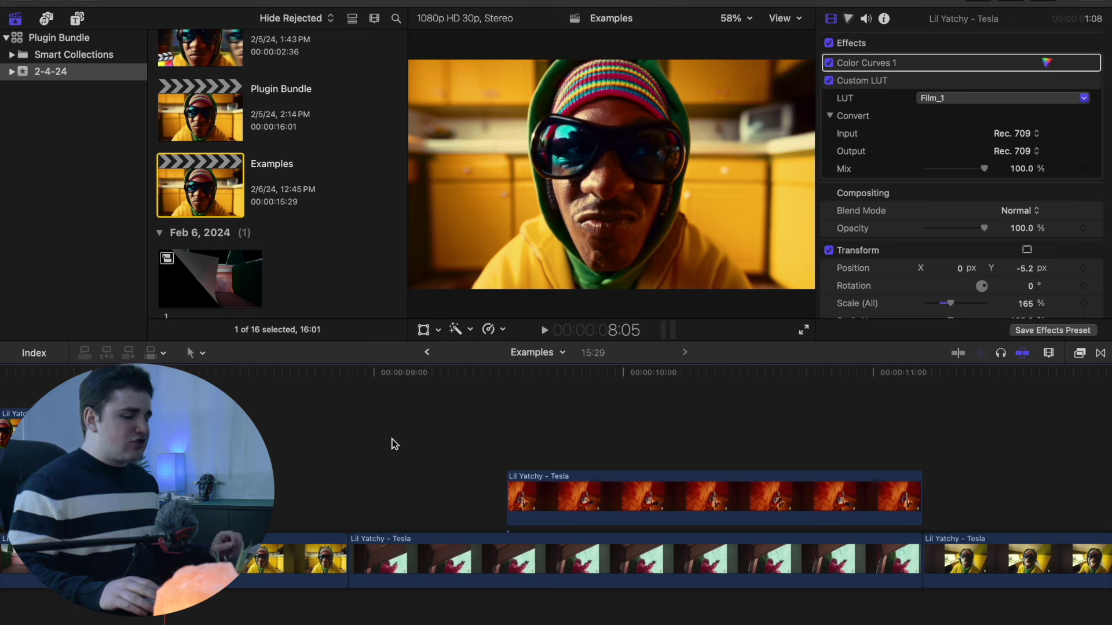
Preview the orange clip and park the playhead at 9:28 within it
click(354, 450)
key(space)
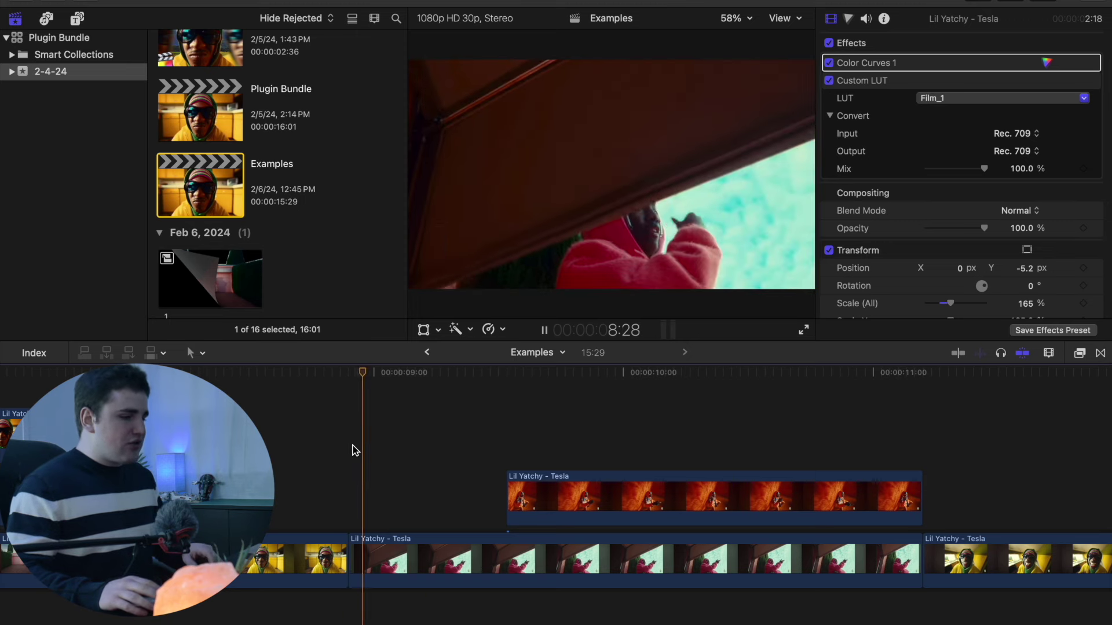
key(space)
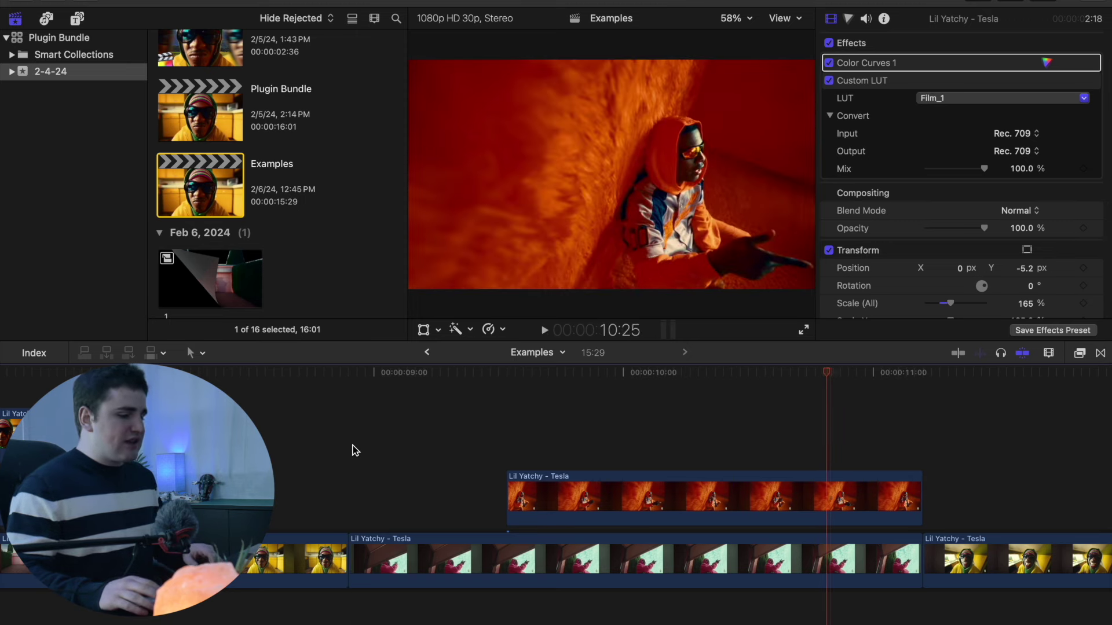
click(609, 455)
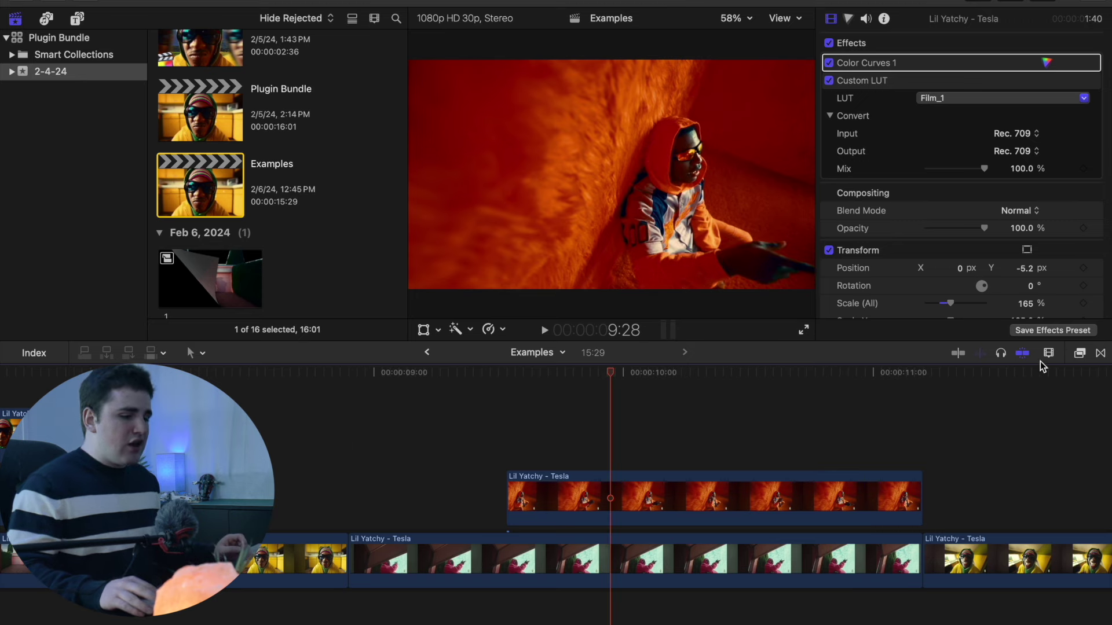
Apply Strobe Flicker to the orange Tesla clip and play it back
click(1081, 353)
scroll(967, 504, down, 4)
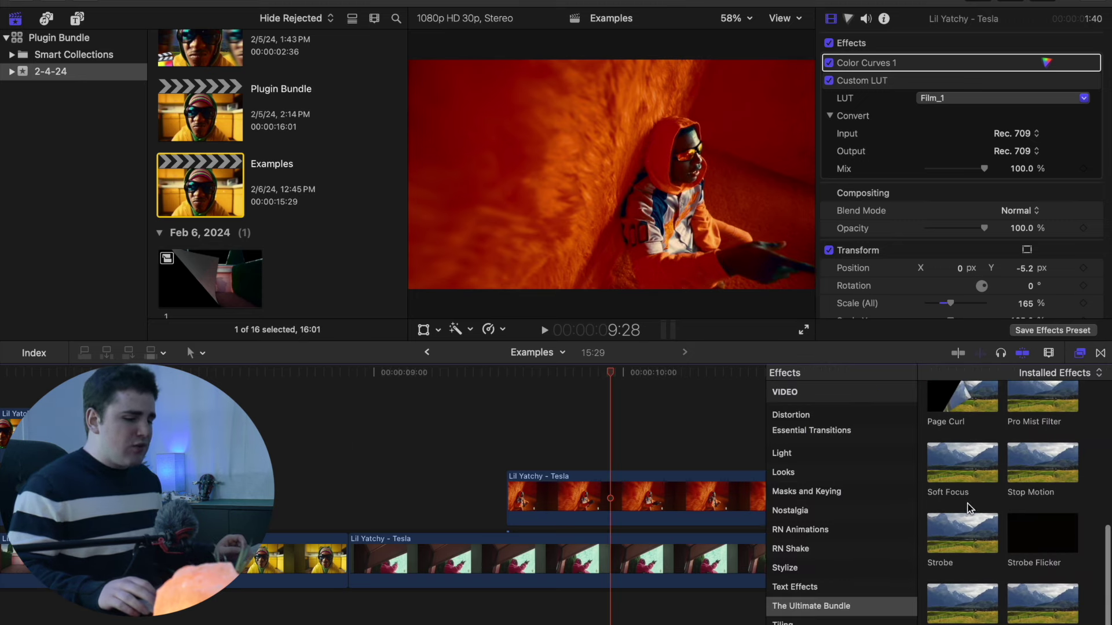
drag(1010, 537, 712, 500)
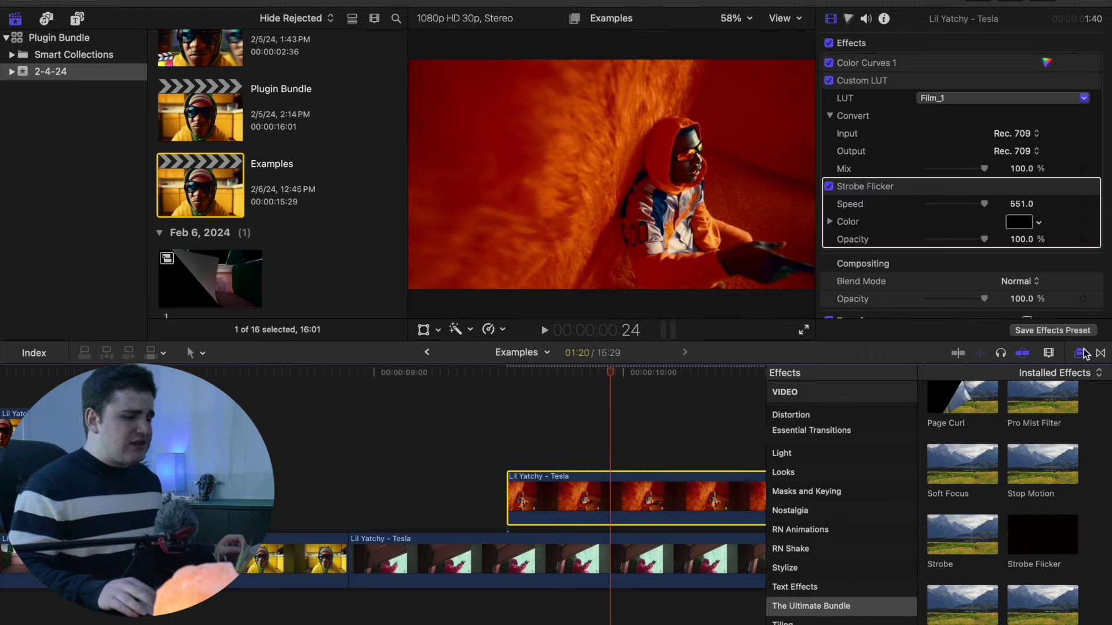
click(1081, 354)
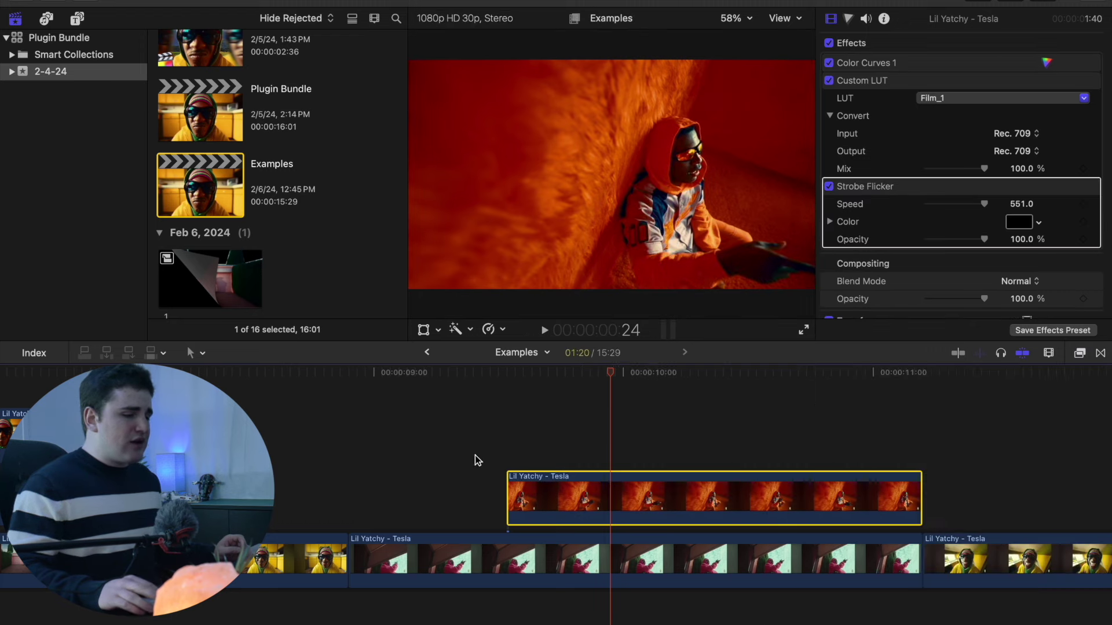
click(373, 486)
key(space)
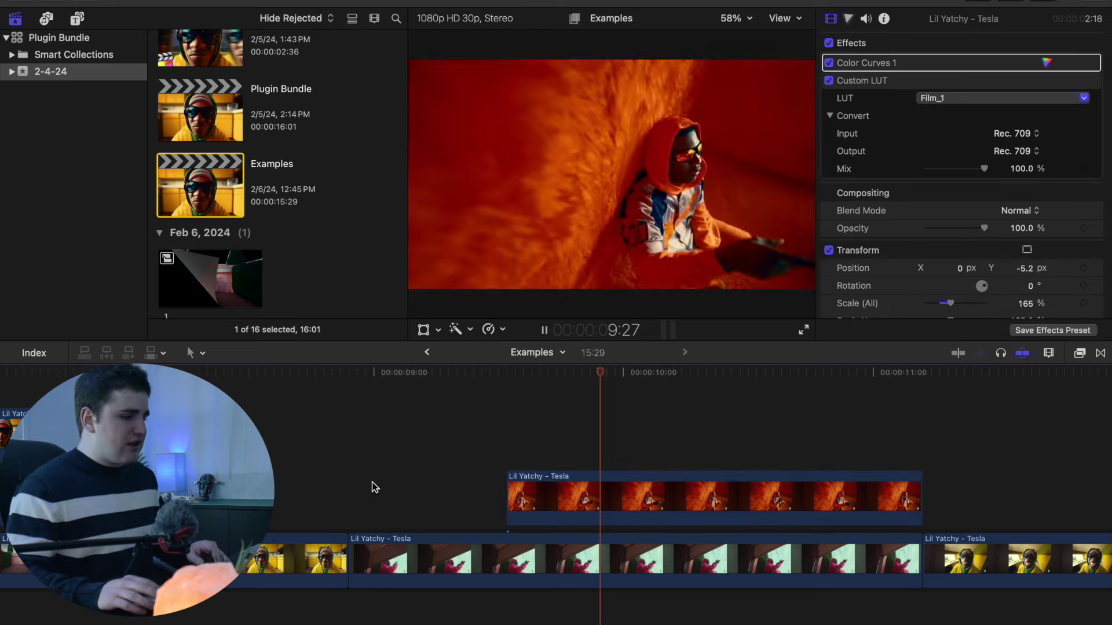
click(638, 474)
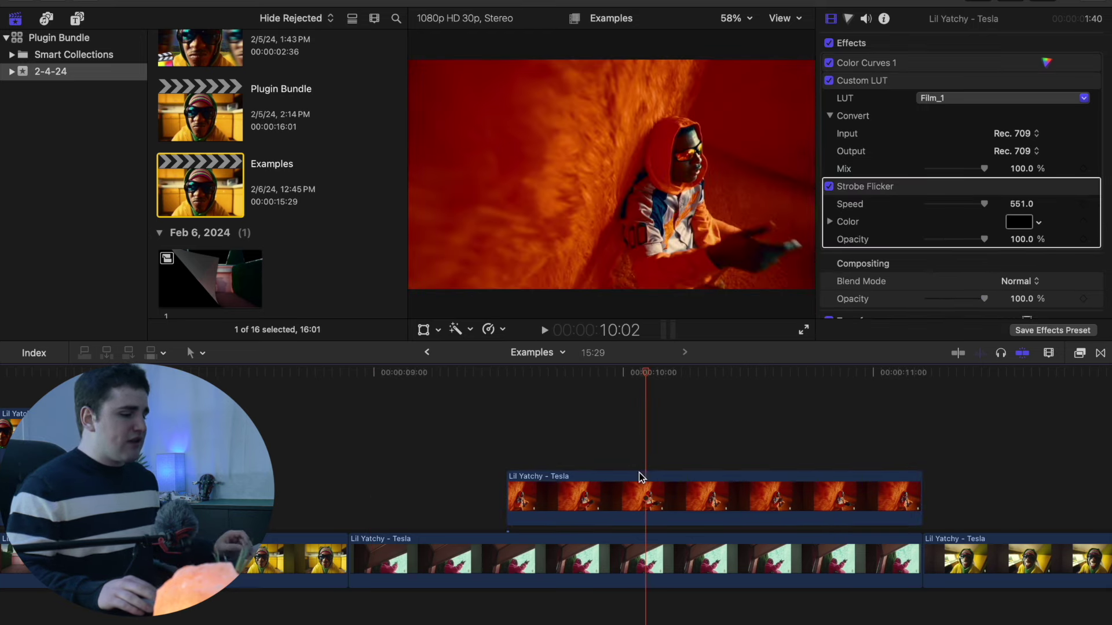
At 10:00, drag the Strobe Flicker Opacity on the orange clip from 100% to 0%
click(637, 482)
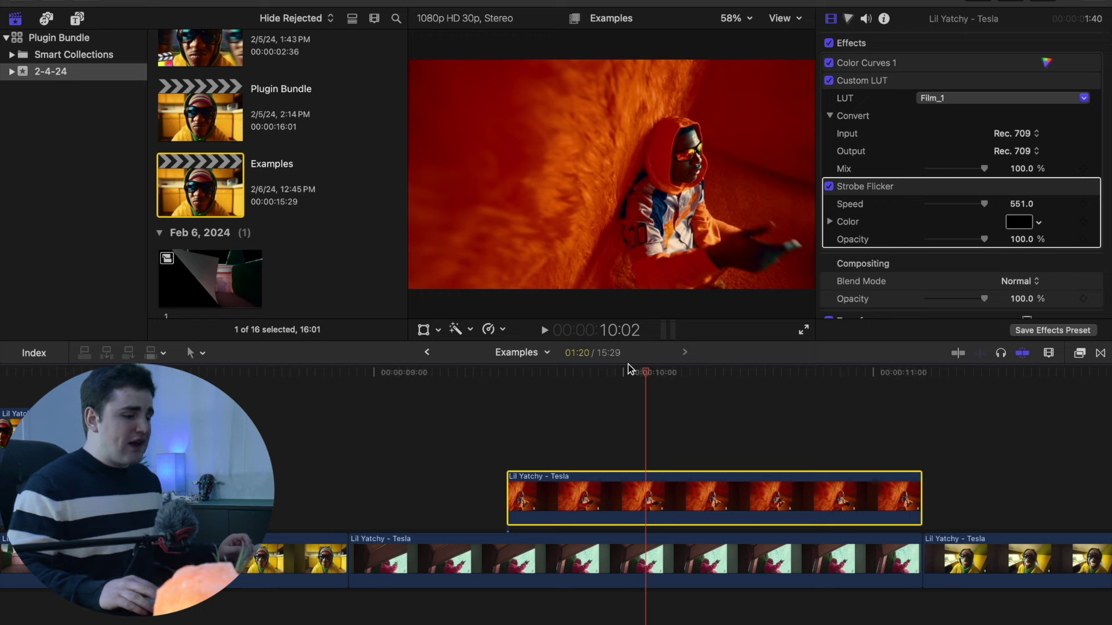
drag(643, 371, 627, 374)
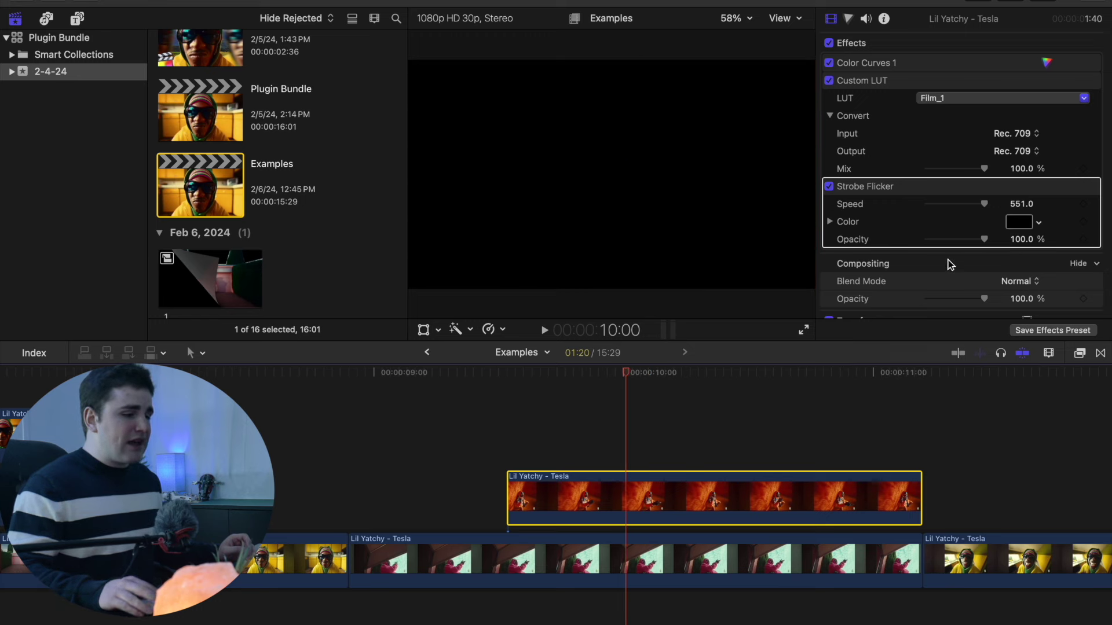
drag(985, 242, 886, 243)
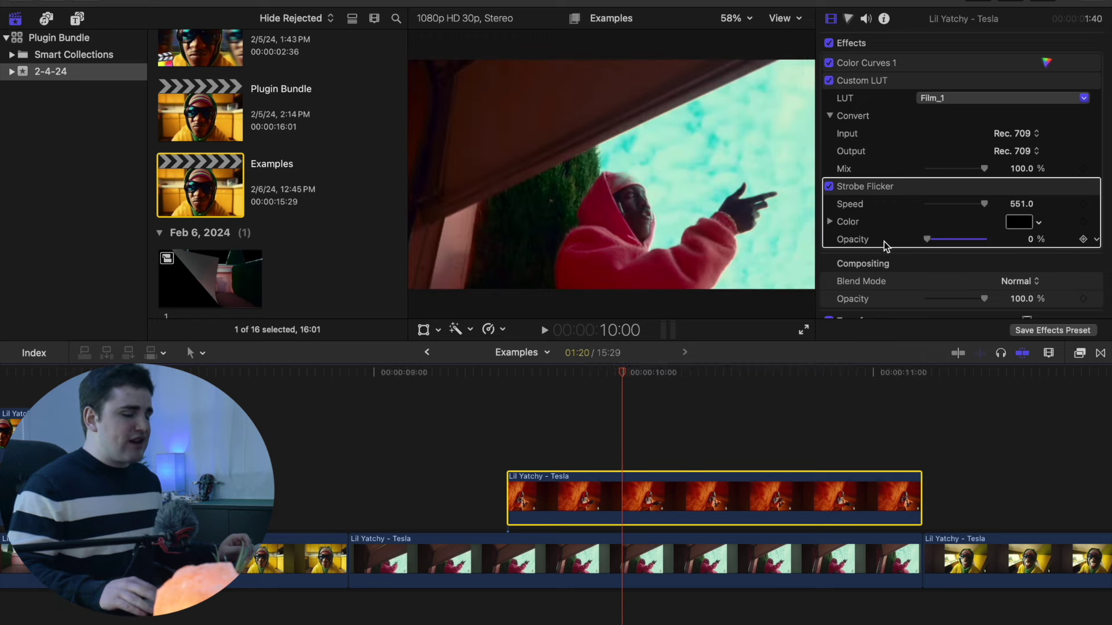
Raise the Strobe Flicker Speed to 630.0
click(1016, 204)
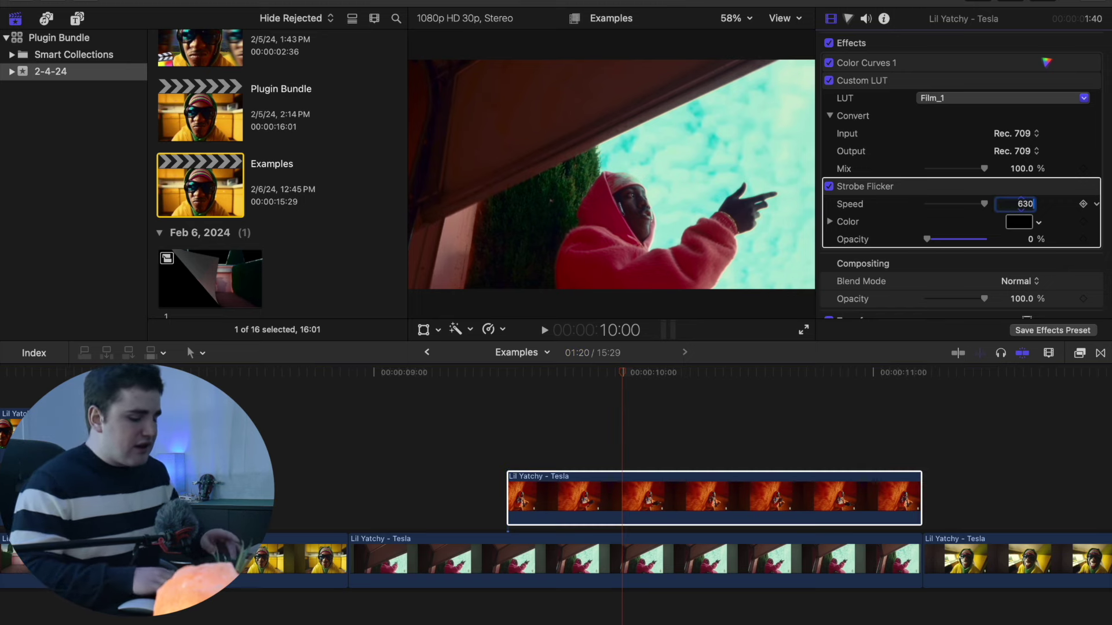
key(Return)
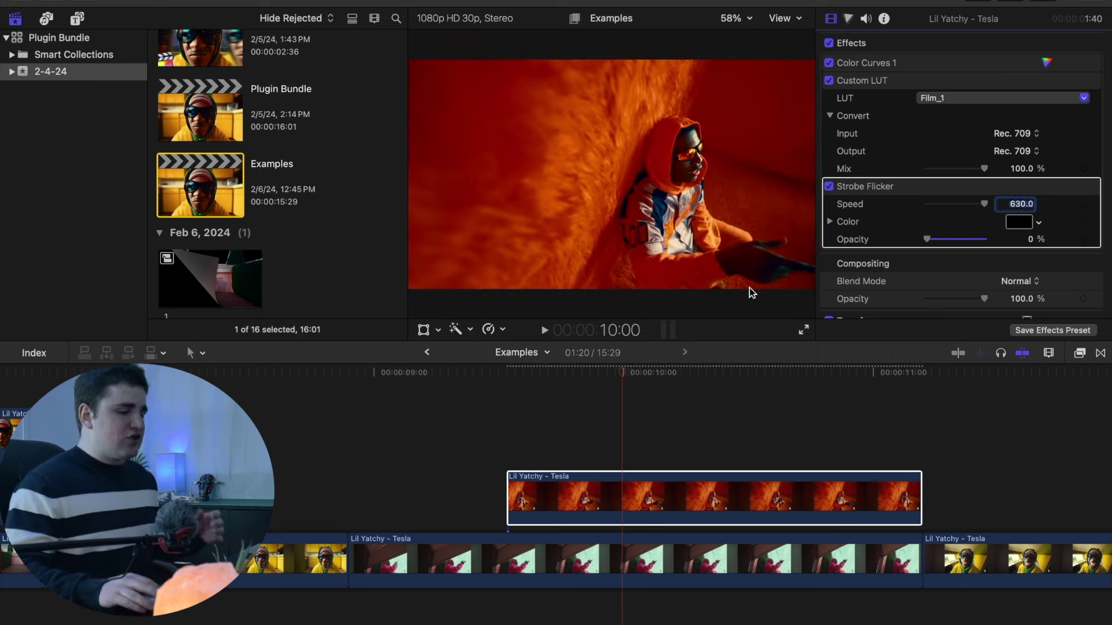
click(354, 452)
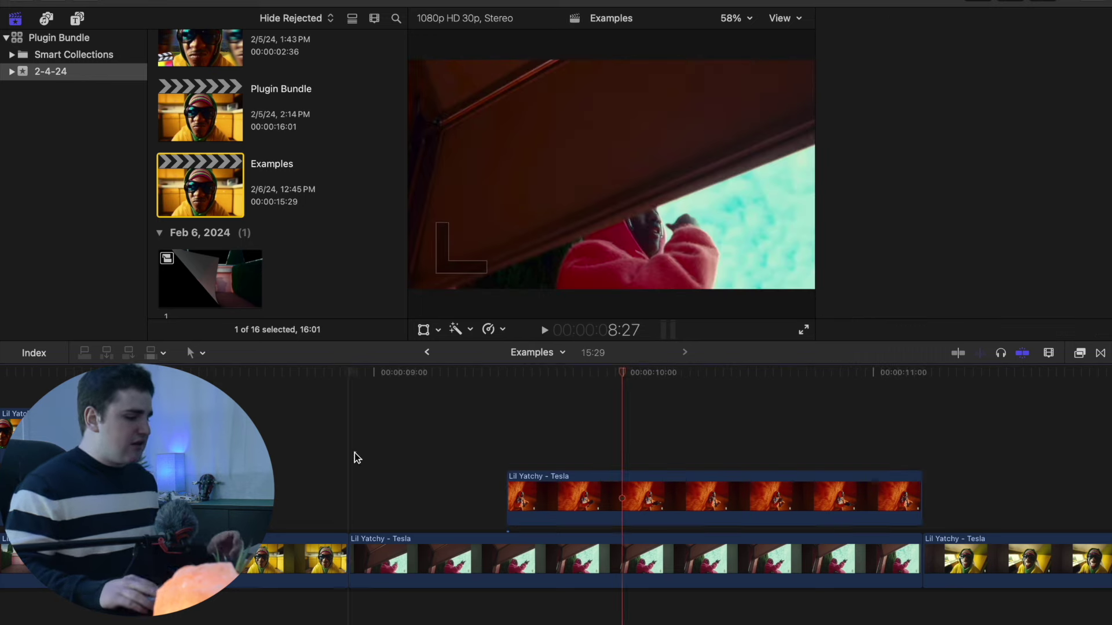
Replay the orange clip section to review the faster strobe
click(355, 453)
key(space)
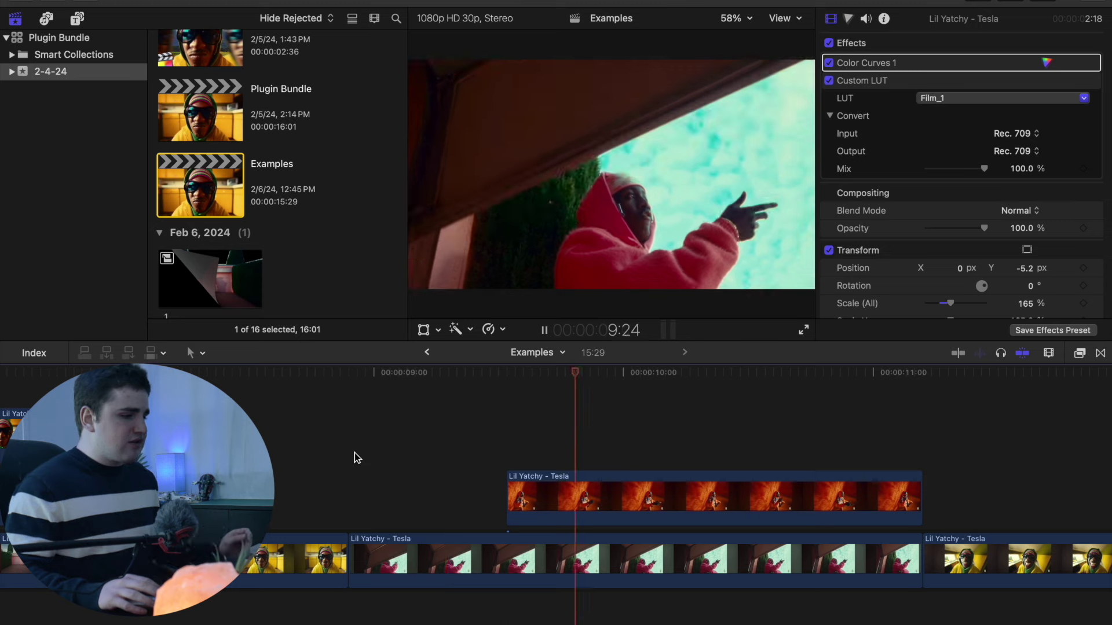
click(425, 449)
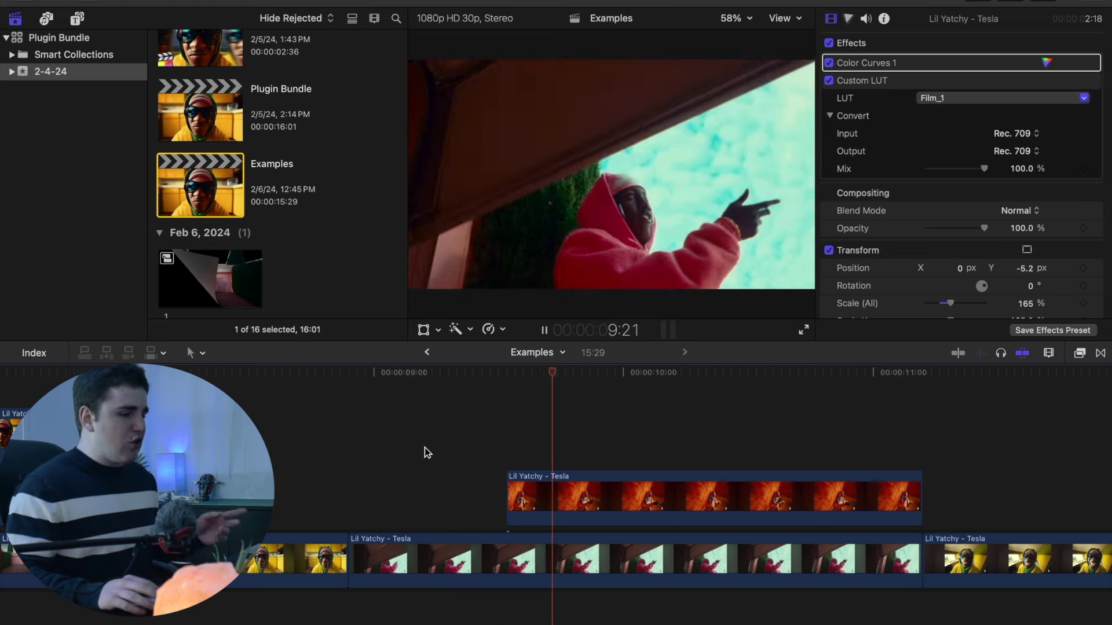
key(space)
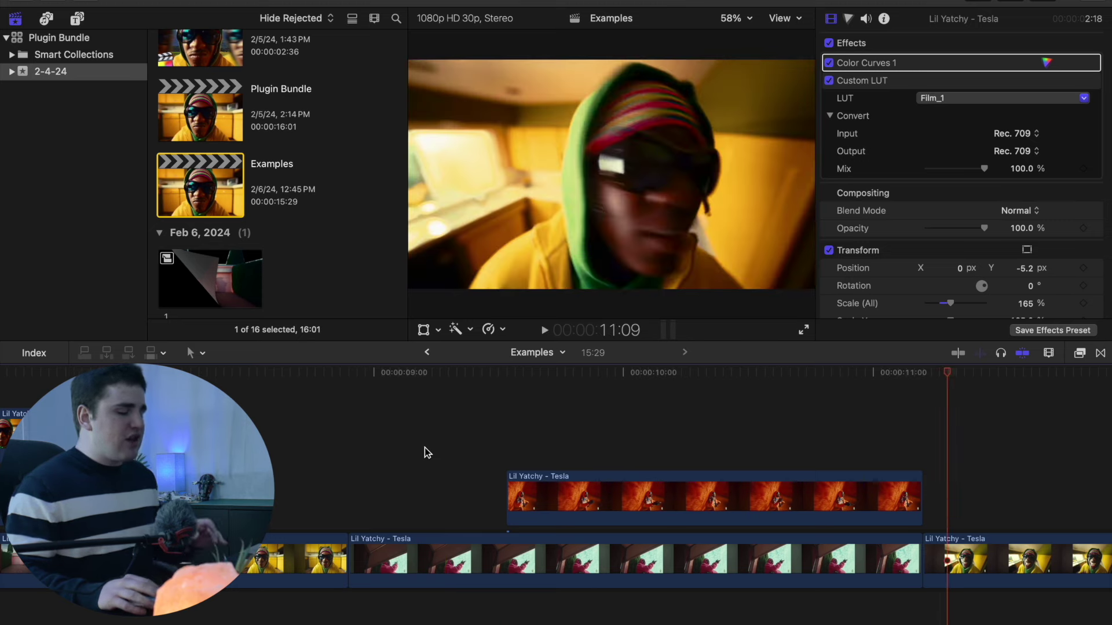
click(732, 404)
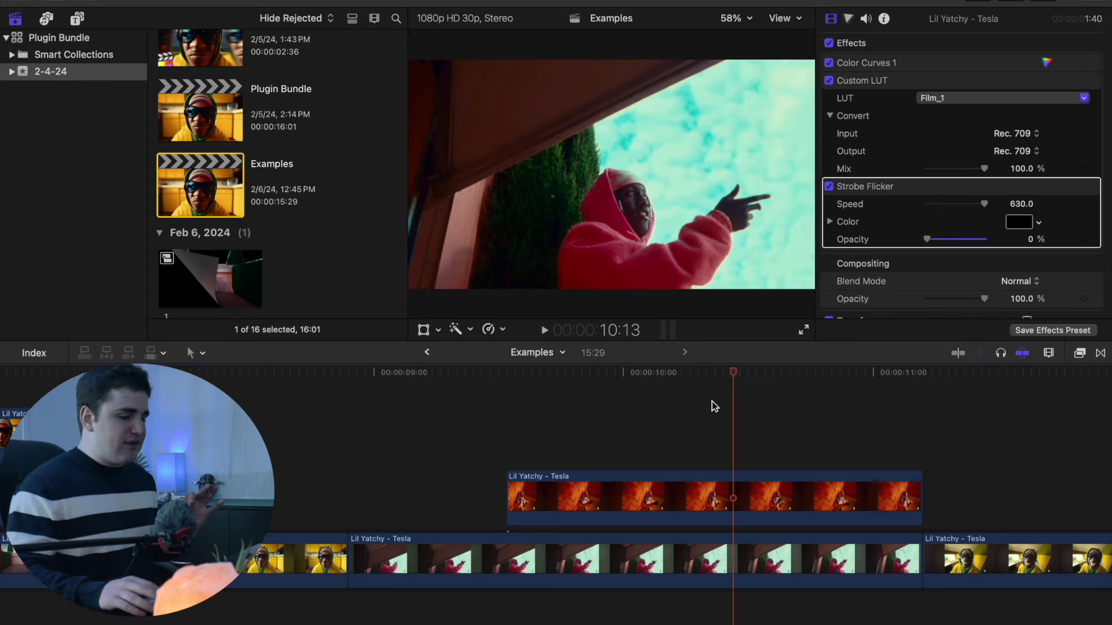
scroll(748, 406, right, 10)
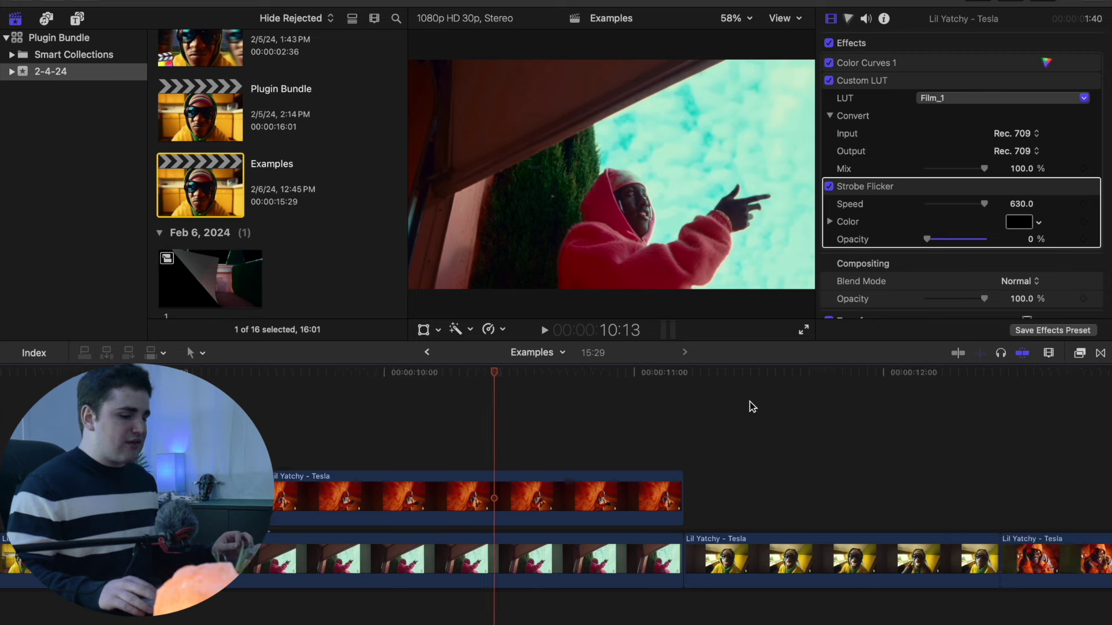
Apply the Glint effect to the yellow Lil Yatchy clip
click(611, 412)
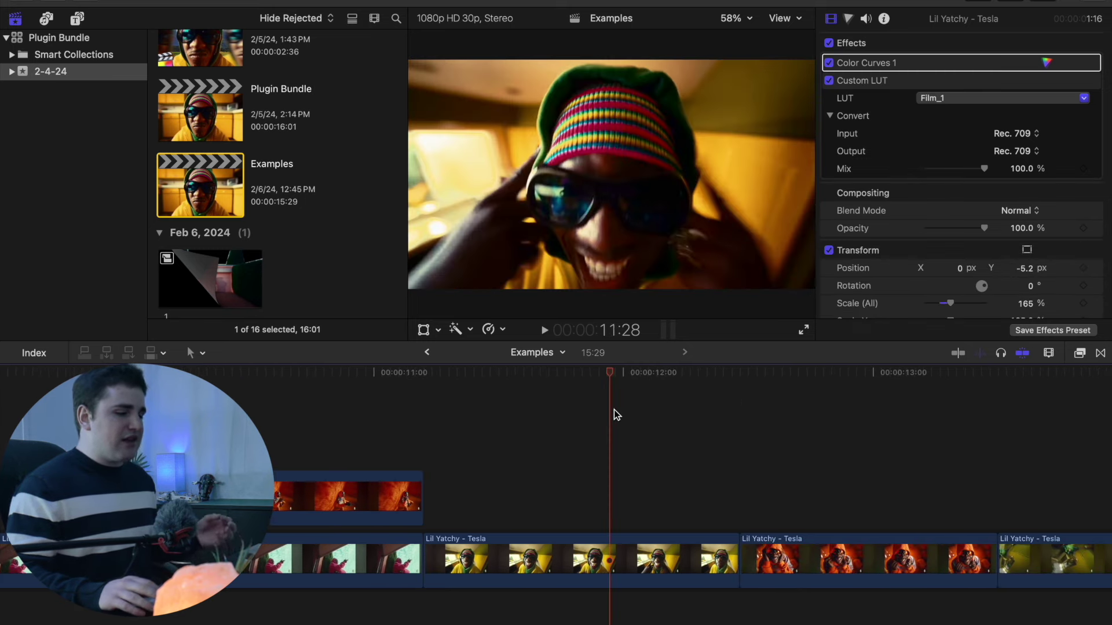
click(1080, 354)
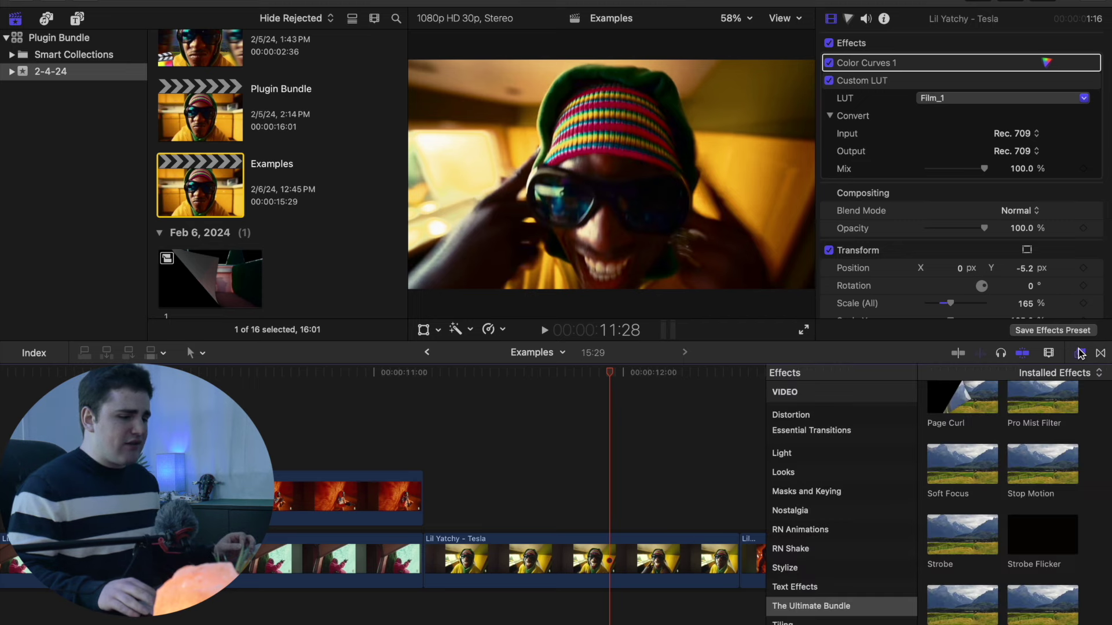
scroll(990, 457, up, 10)
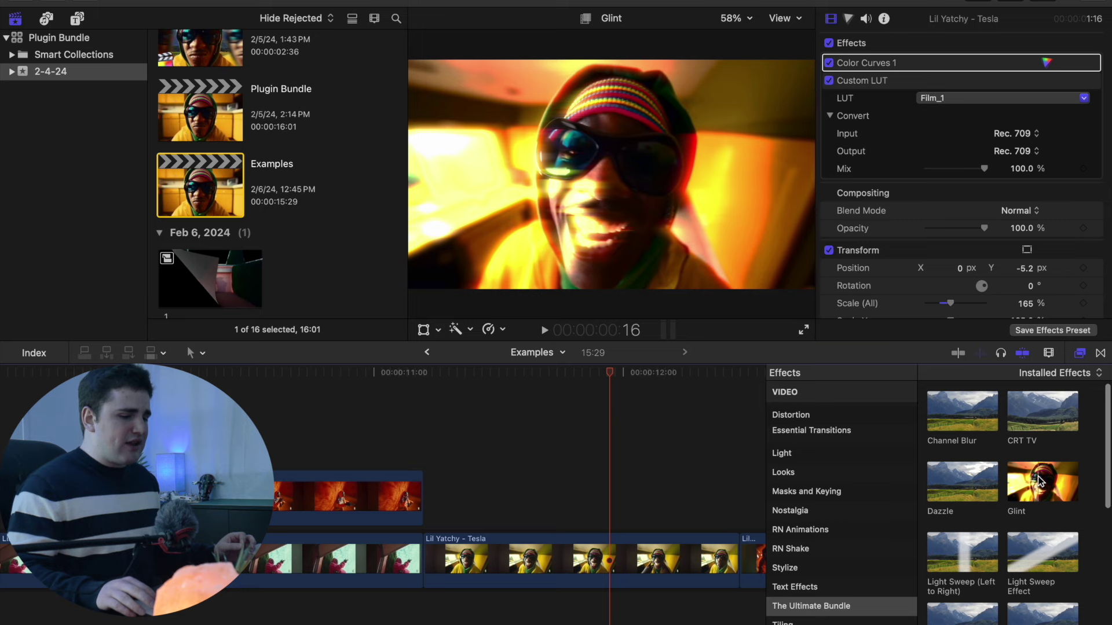
click(1025, 477)
drag(1025, 476, 623, 550)
click(1078, 356)
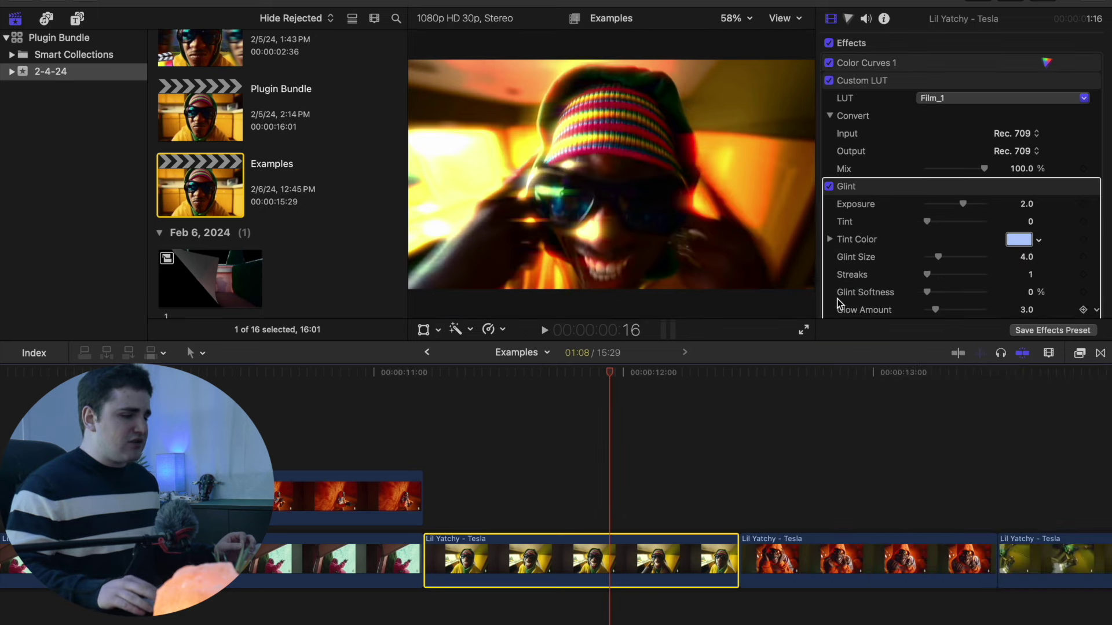
Toggle Glint off and on to compare, then set Exposure 5.0 and Intensity 2.41
click(830, 187)
click(829, 187)
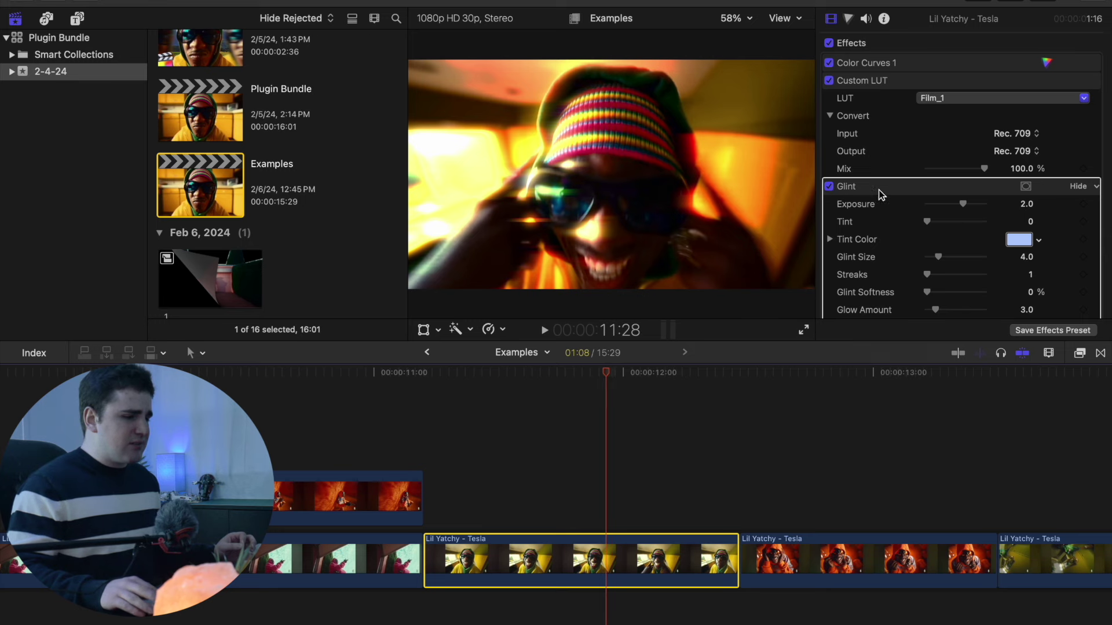
mouse_move(963, 203)
mouse_down()
mouse_move(950, 207)
mouse_move(974, 204)
mouse_up()
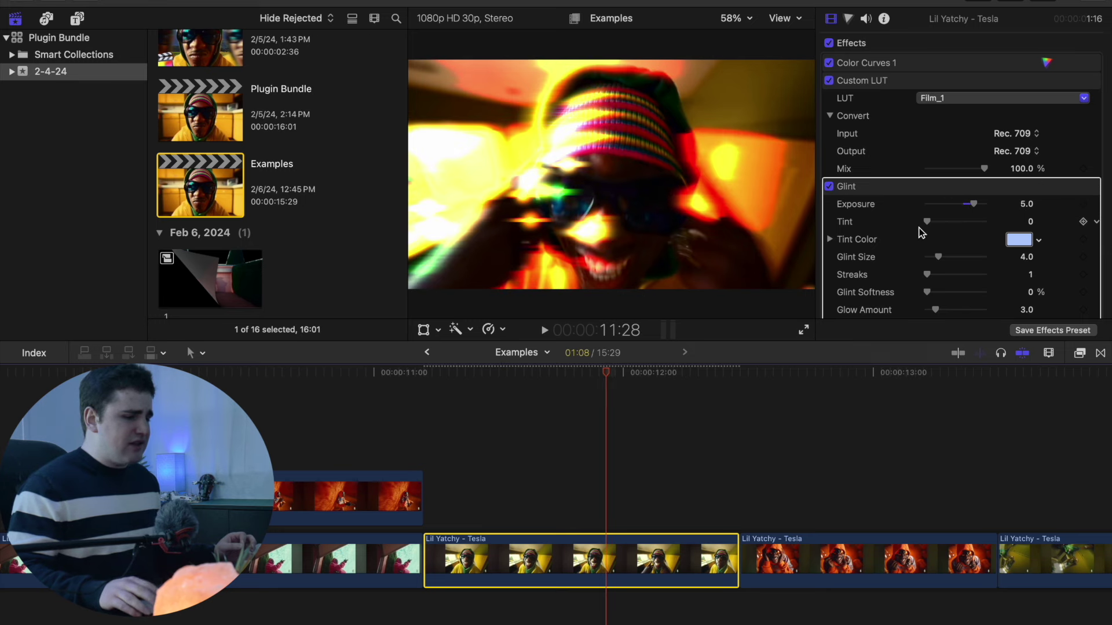
scroll(921, 231, down, 1)
scroll(921, 232, down, 8)
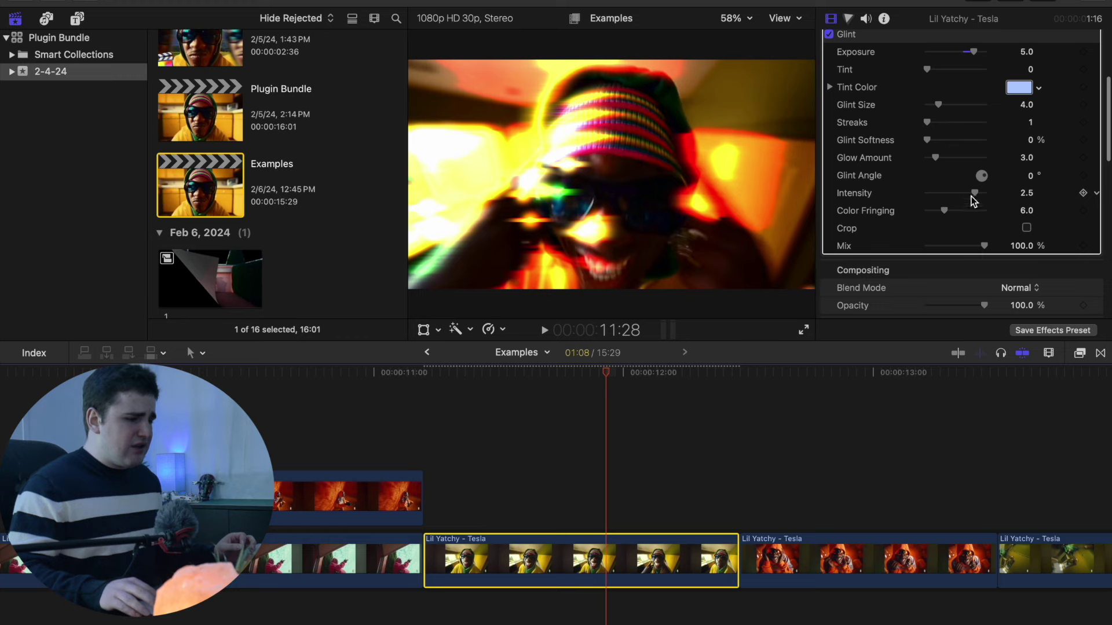
mouse_move(970, 189)
mouse_down()
mouse_move(958, 191)
mouse_move(984, 190)
mouse_move(973, 193)
mouse_up()
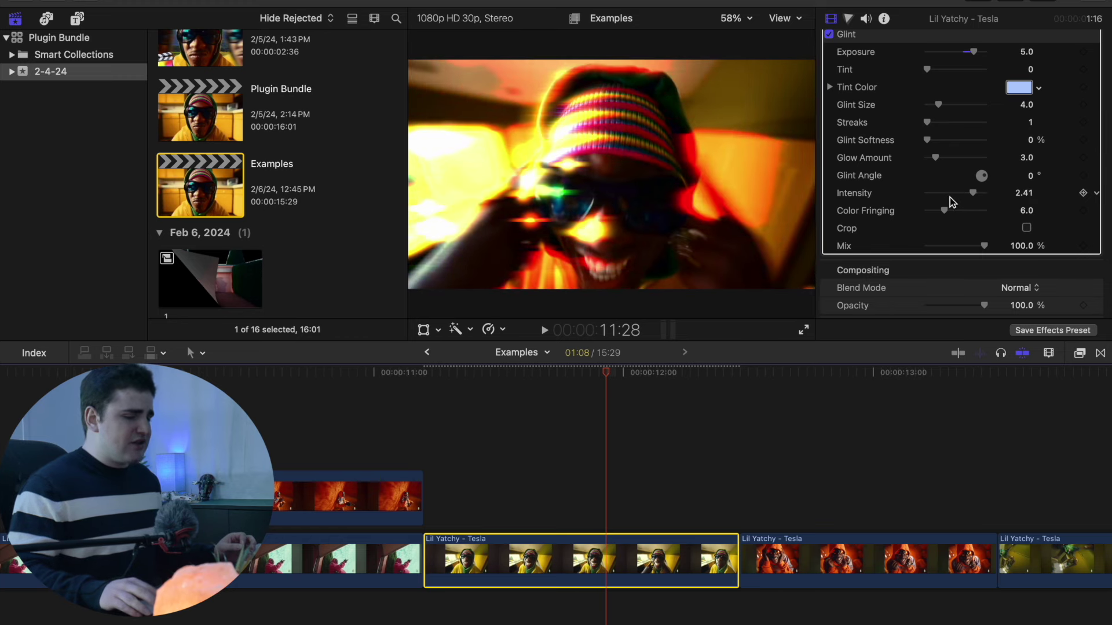
scroll(944, 201, up, 8)
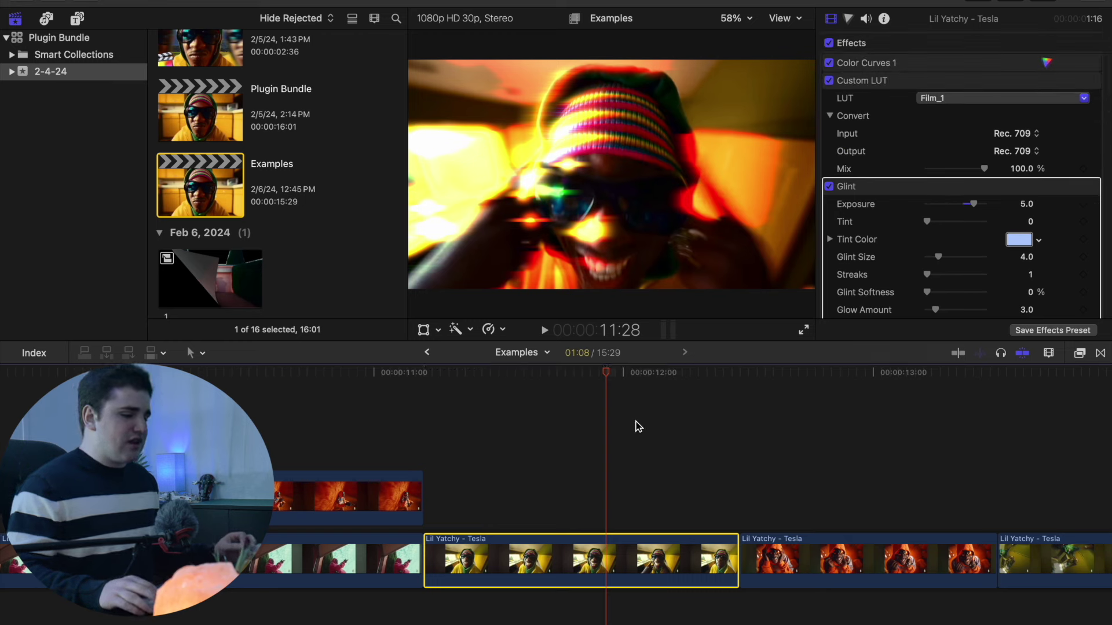
Play back the Glint clip to preview the effect
click(429, 444)
key(space)
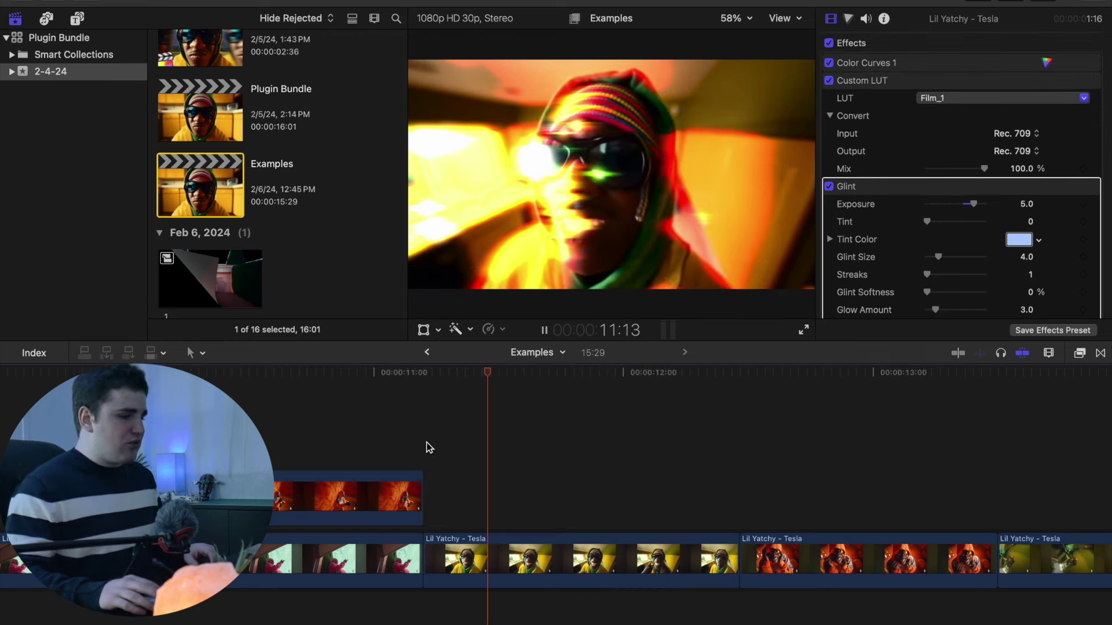
key(space)
scroll(637, 458, right, 5)
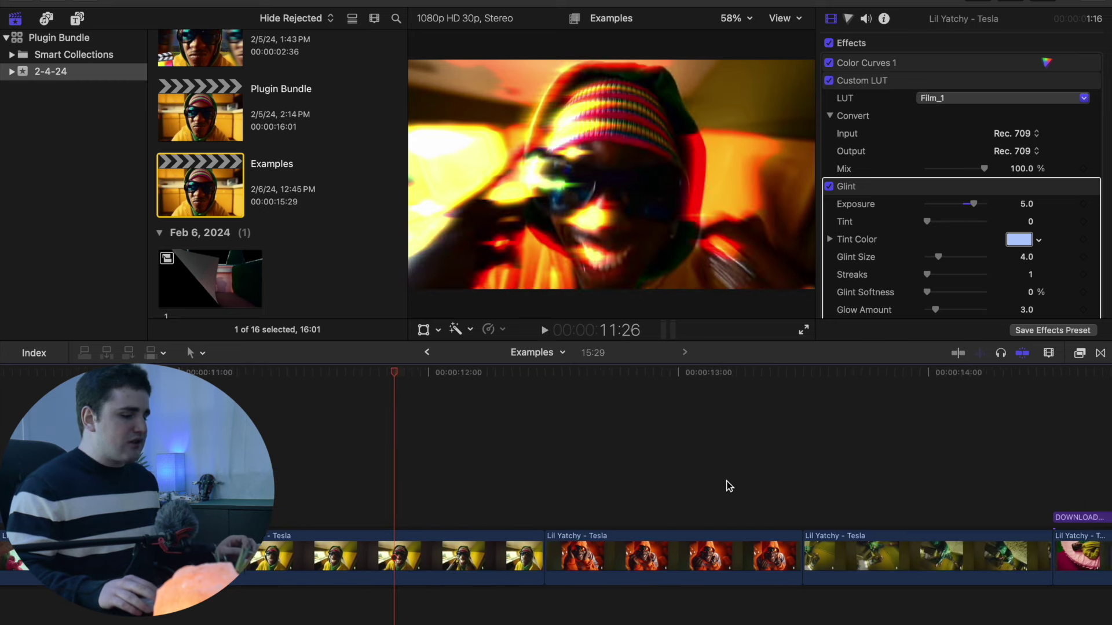
Apply Dazzle to the orange-lit clip and raise its Amount to 48.0
click(679, 488)
click(1079, 354)
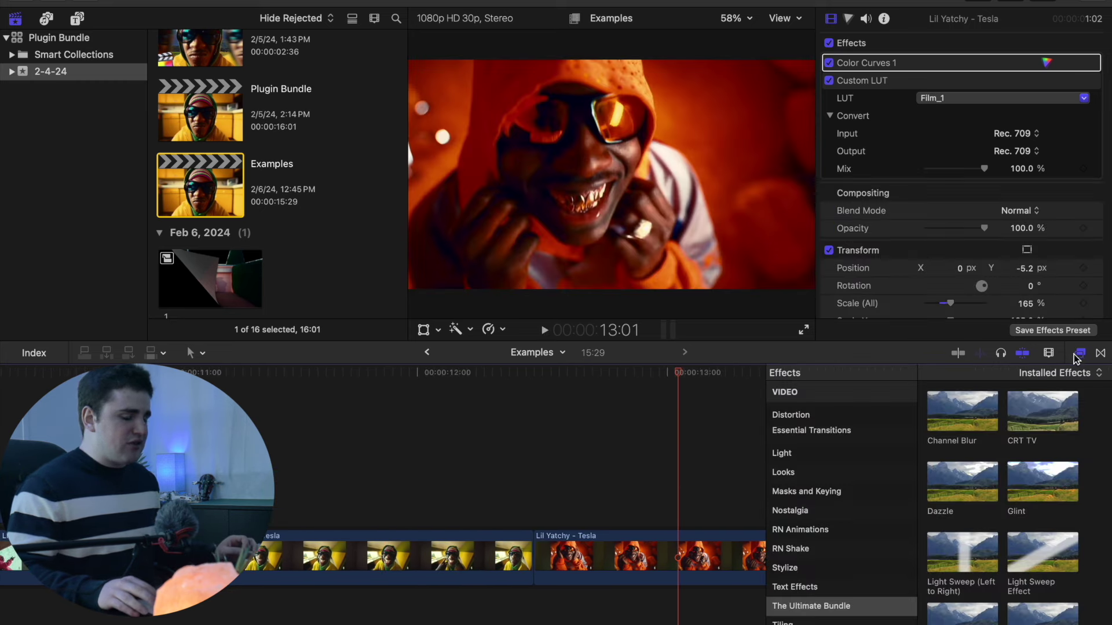
drag(947, 489, 701, 557)
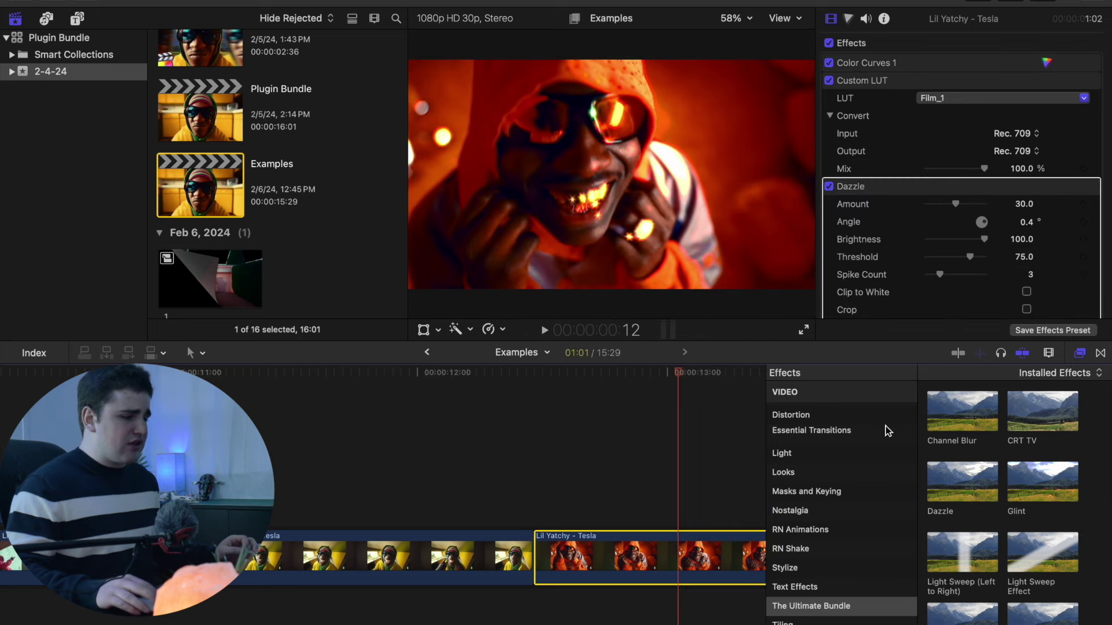
click(1075, 354)
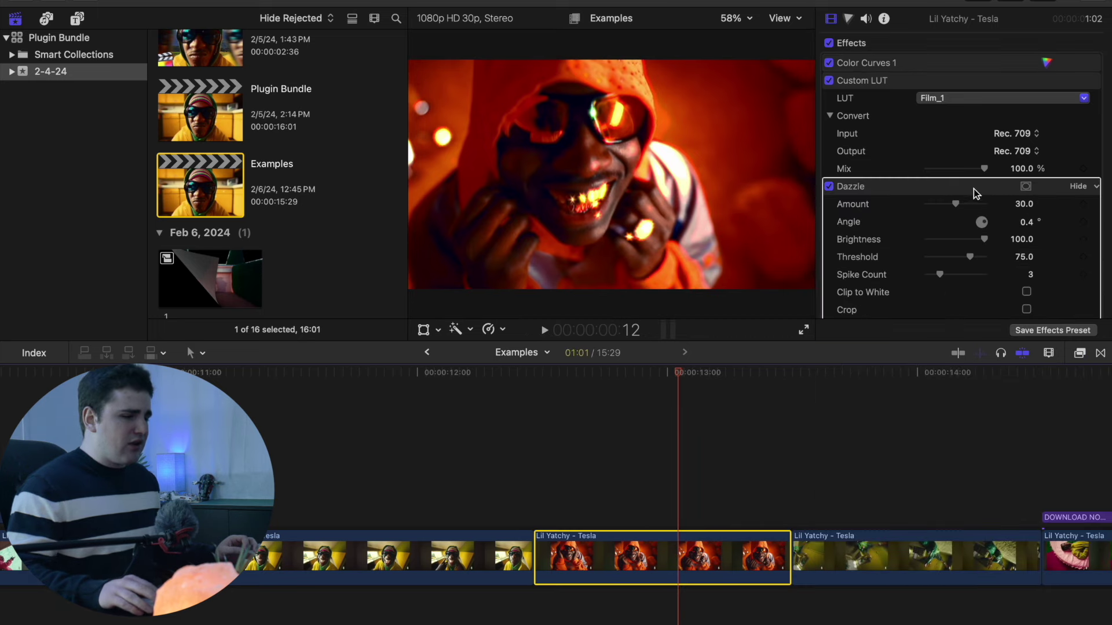
drag(956, 204, 950, 167)
scroll(942, 212, down, 5)
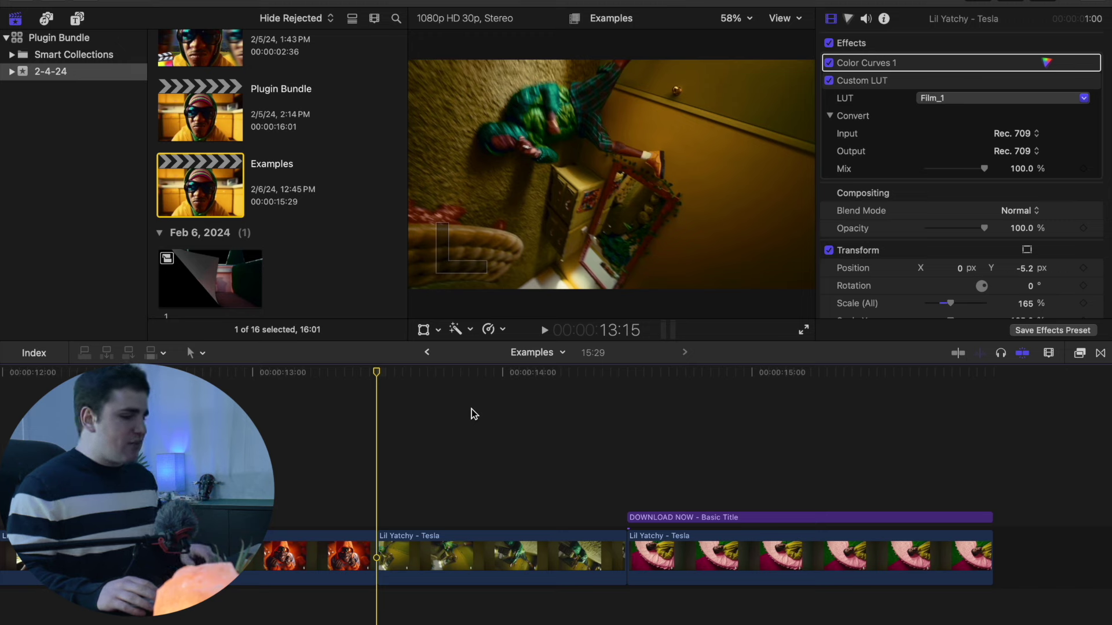
Play the clips back toward the title to check the Dazzle effect
key(space)
key(Up)
key(Up)
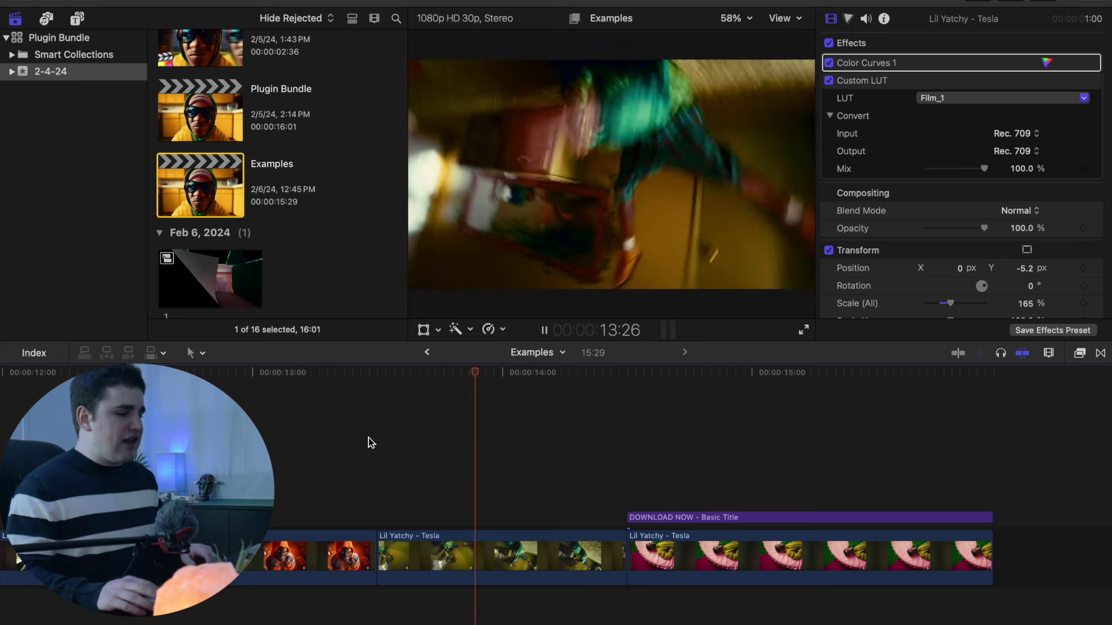
key(space)
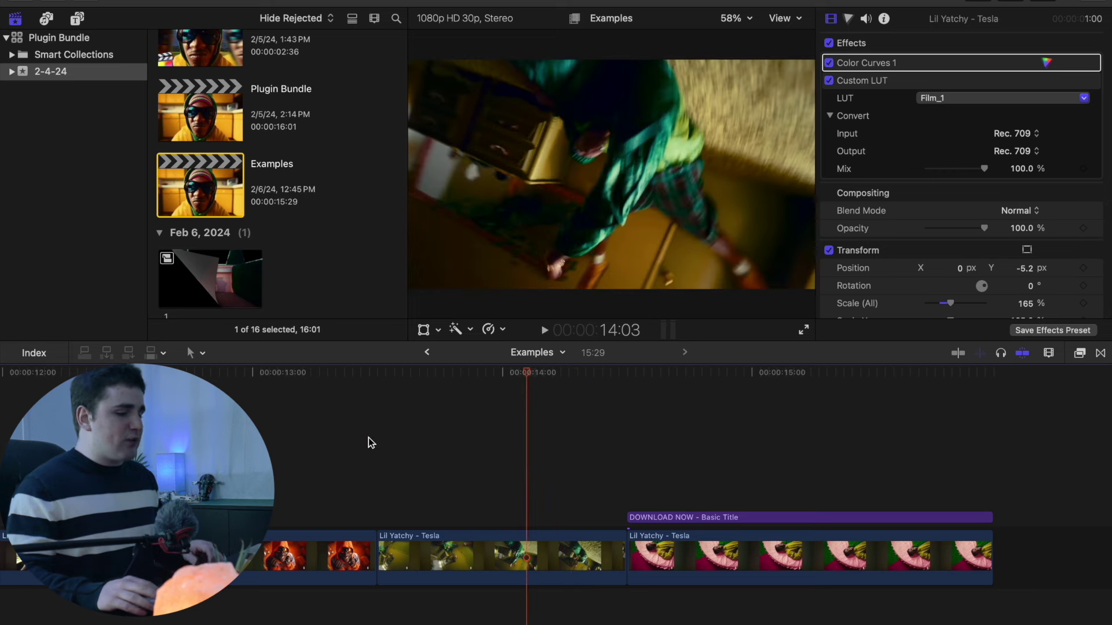
Apply the Stop Motion effect to the green Lil Yatchy clip
click(1080, 354)
scroll(957, 489, down, 10)
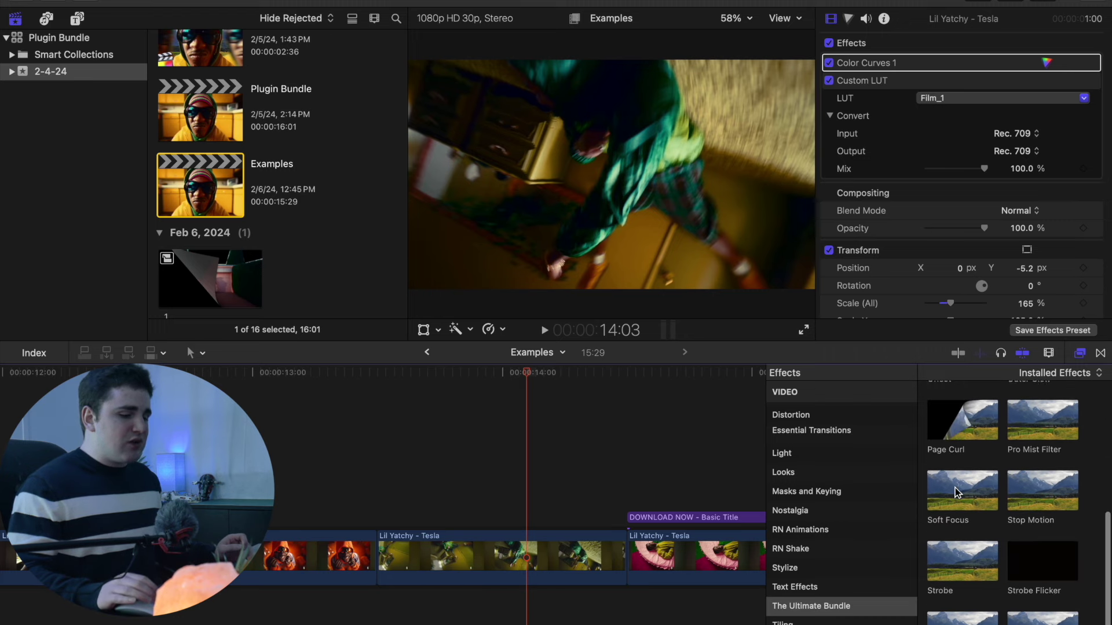
scroll(954, 488, down, 2)
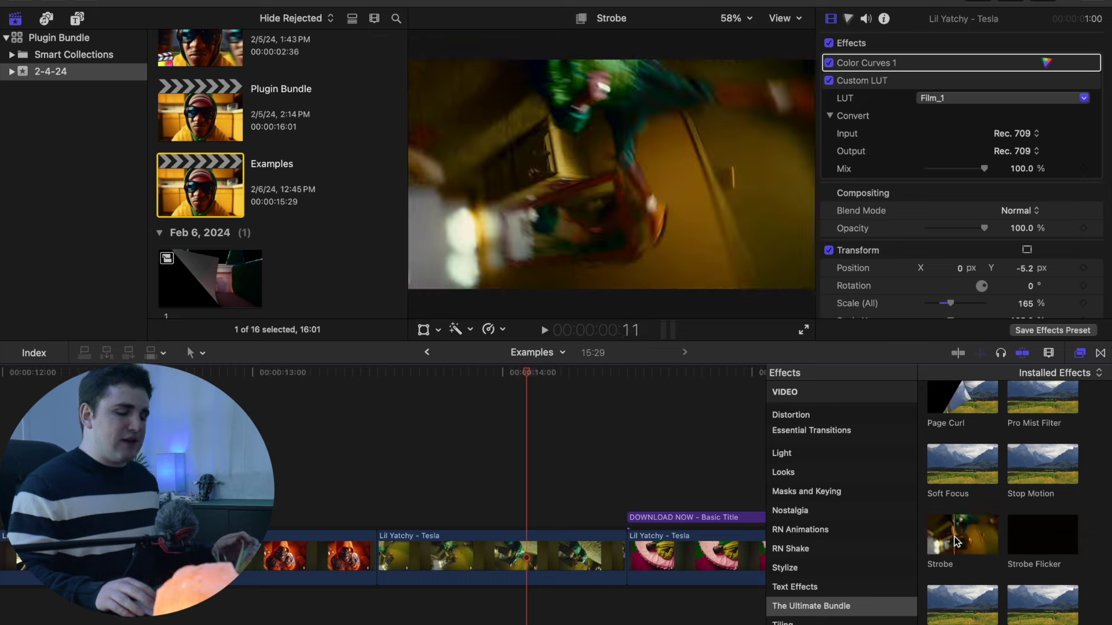
drag(1032, 482, 564, 528)
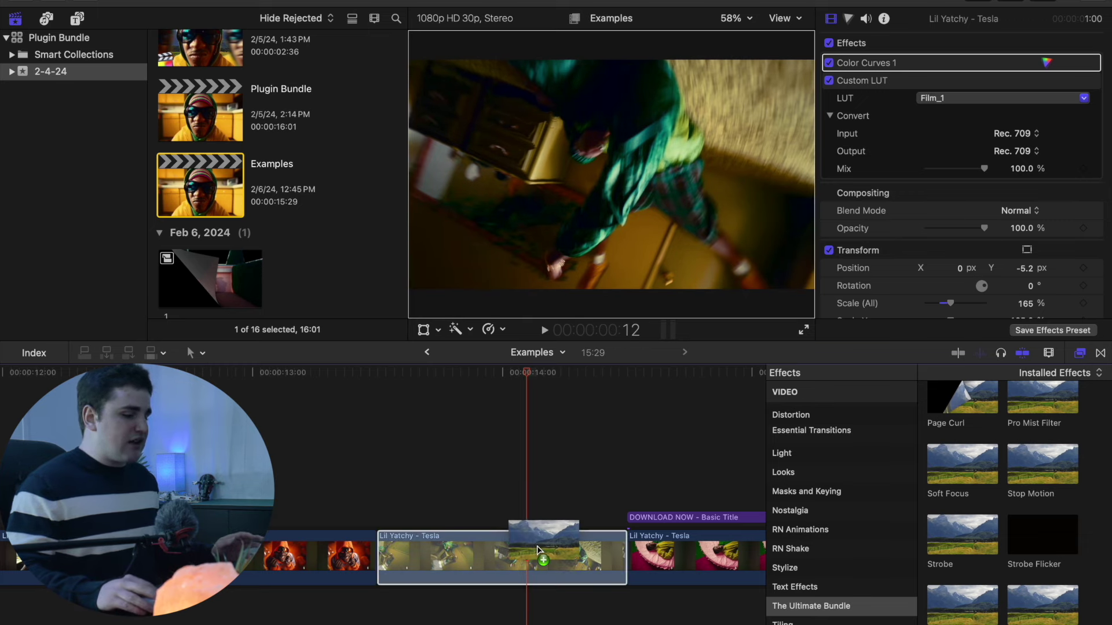
click(1077, 354)
click(510, 563)
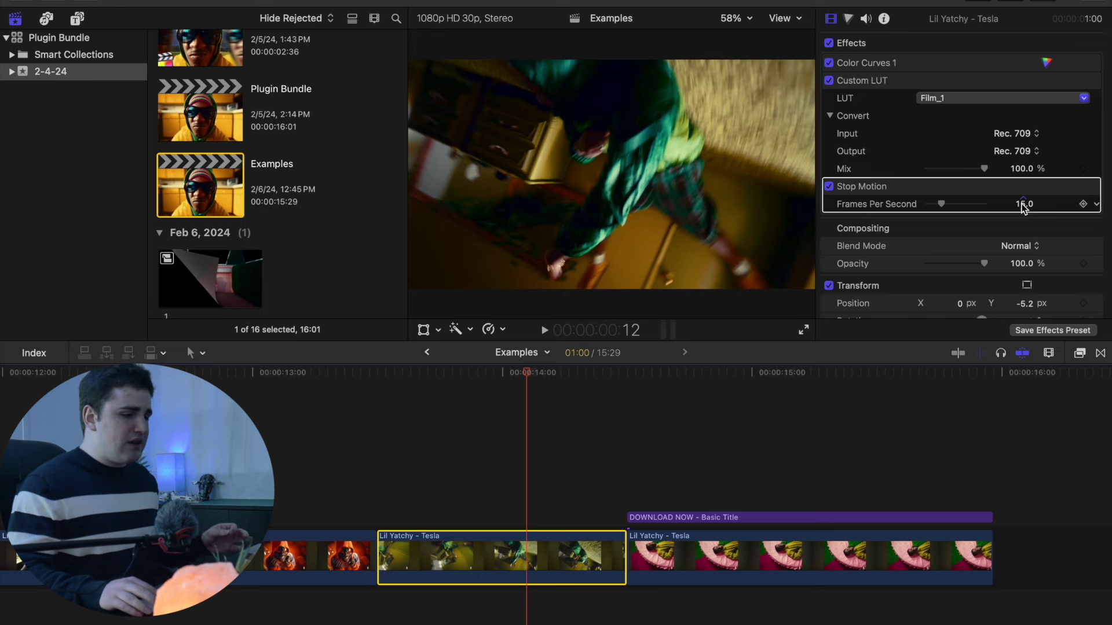
Lower Stop Motion's Frames Per Second to 3.0
drag(940, 204, 939, 203)
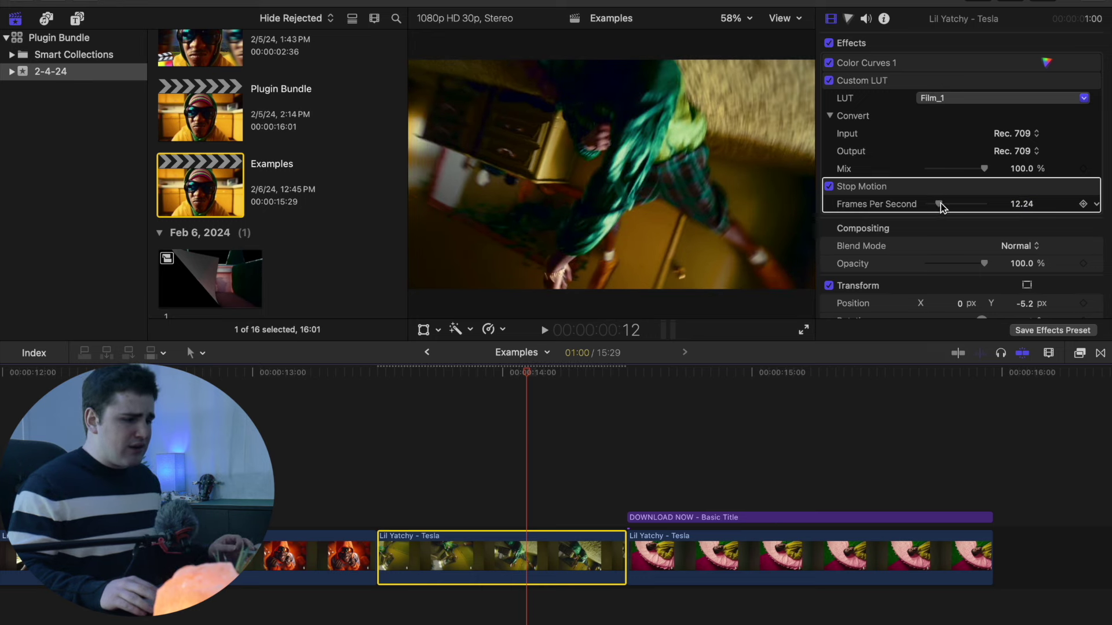
click(1020, 204)
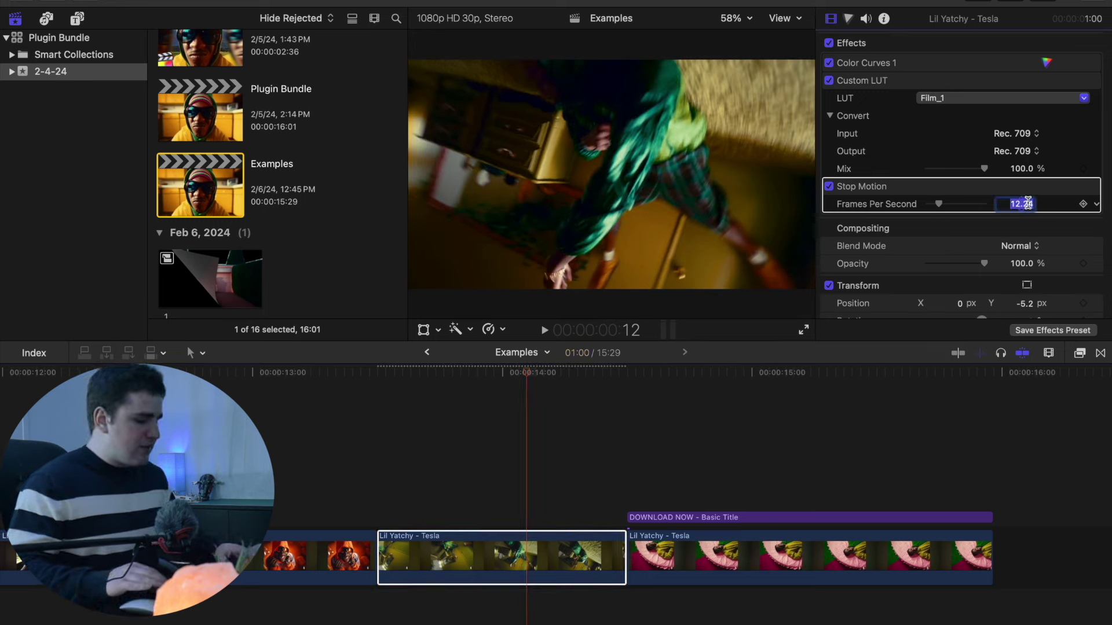
text(3)
key(Return)
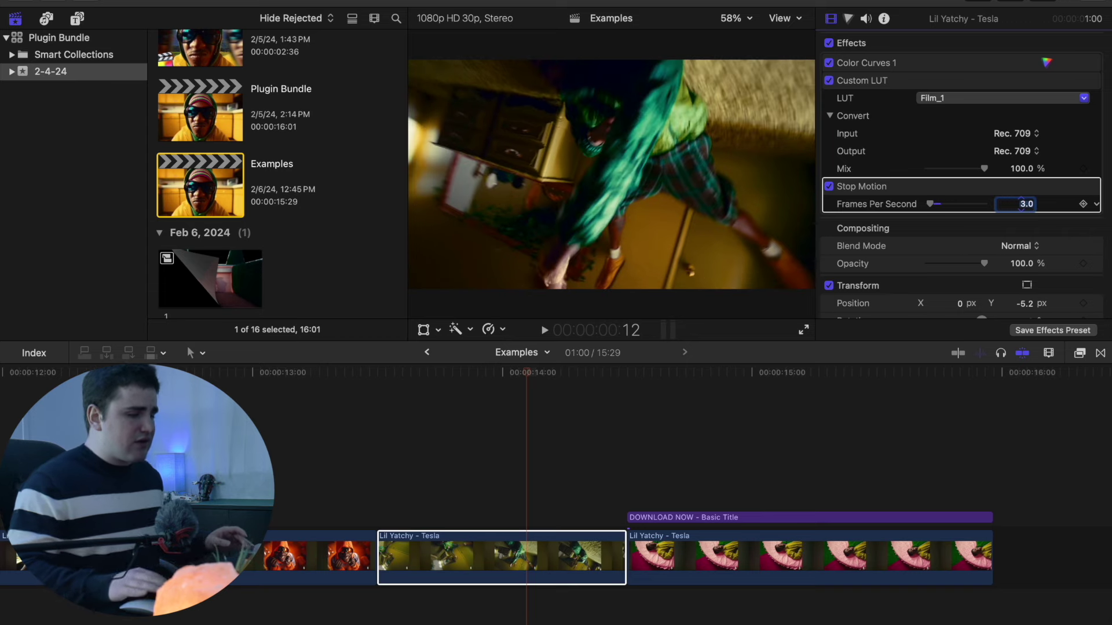
click(378, 474)
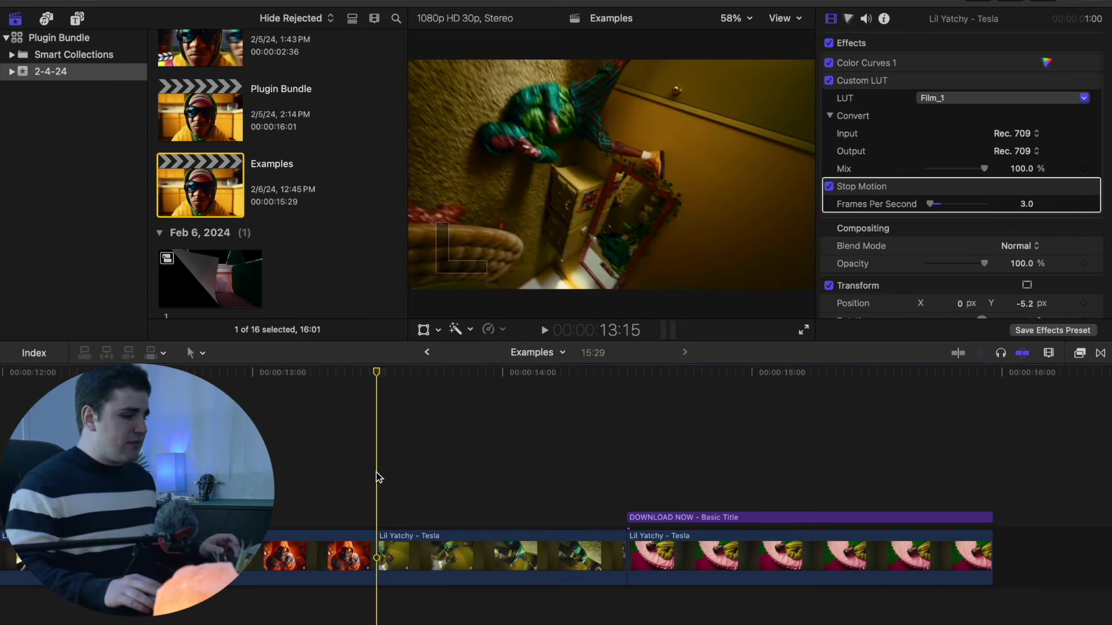
key(space)
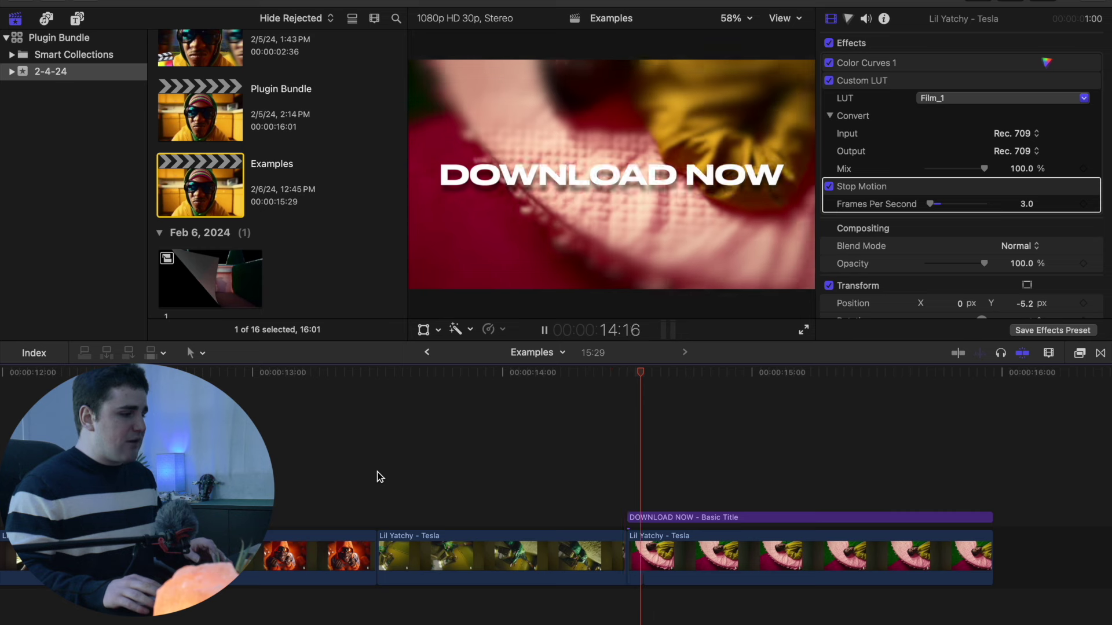
key(space)
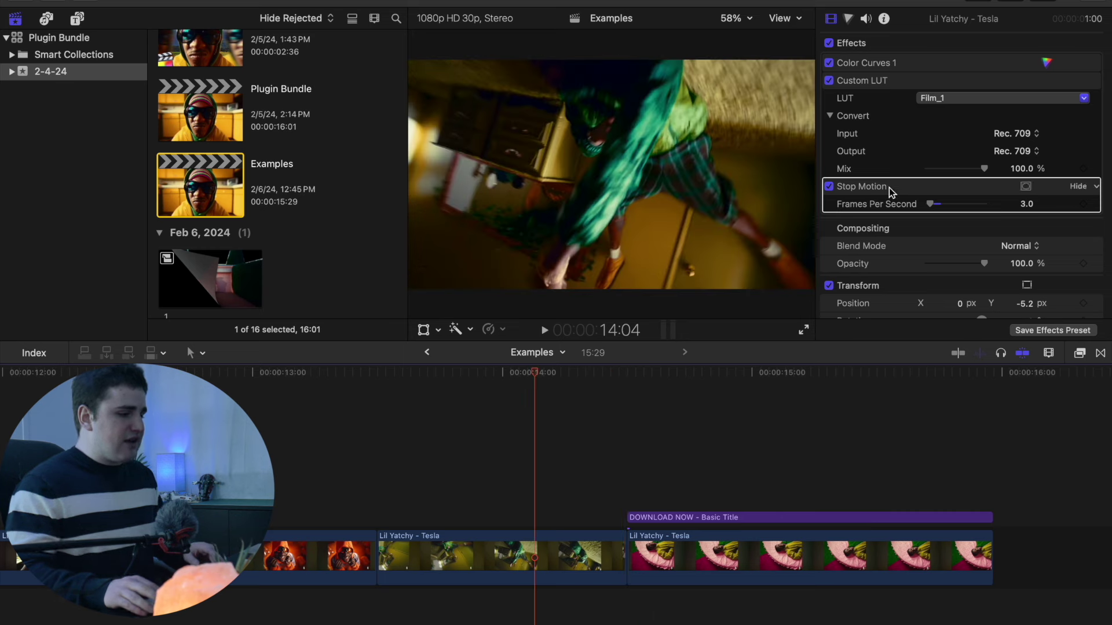
click(829, 187)
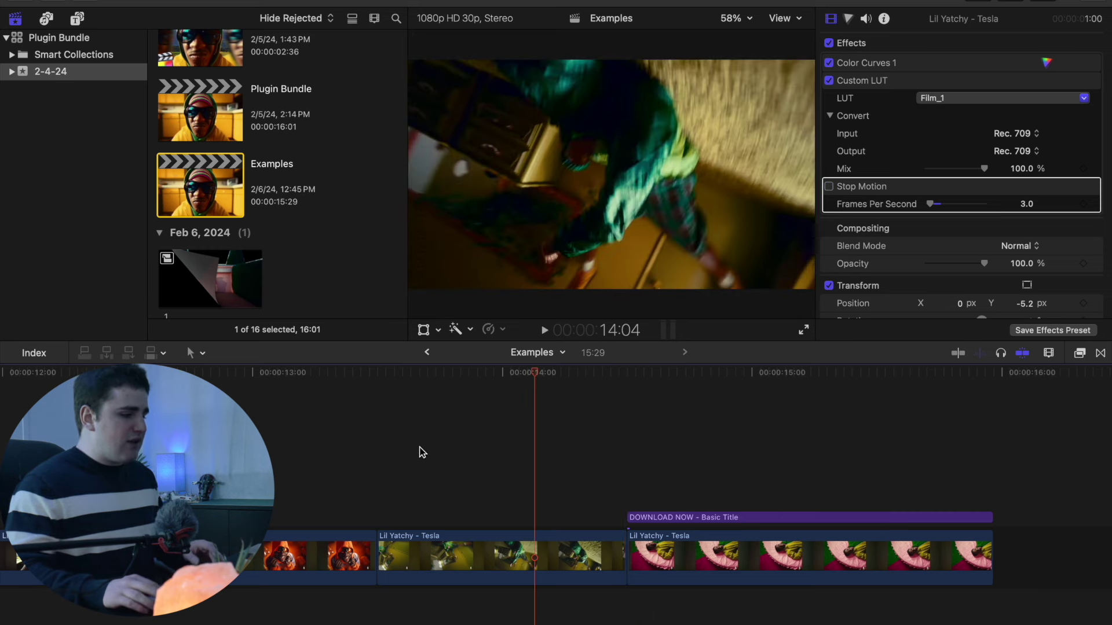
click(374, 463)
key(space)
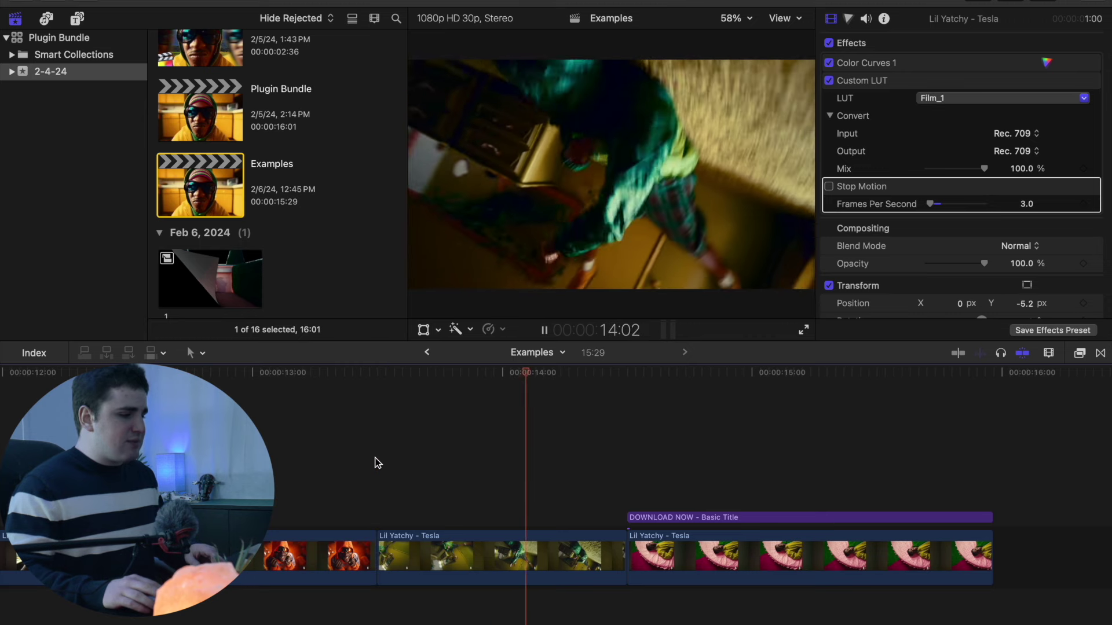
key(space)
click(829, 187)
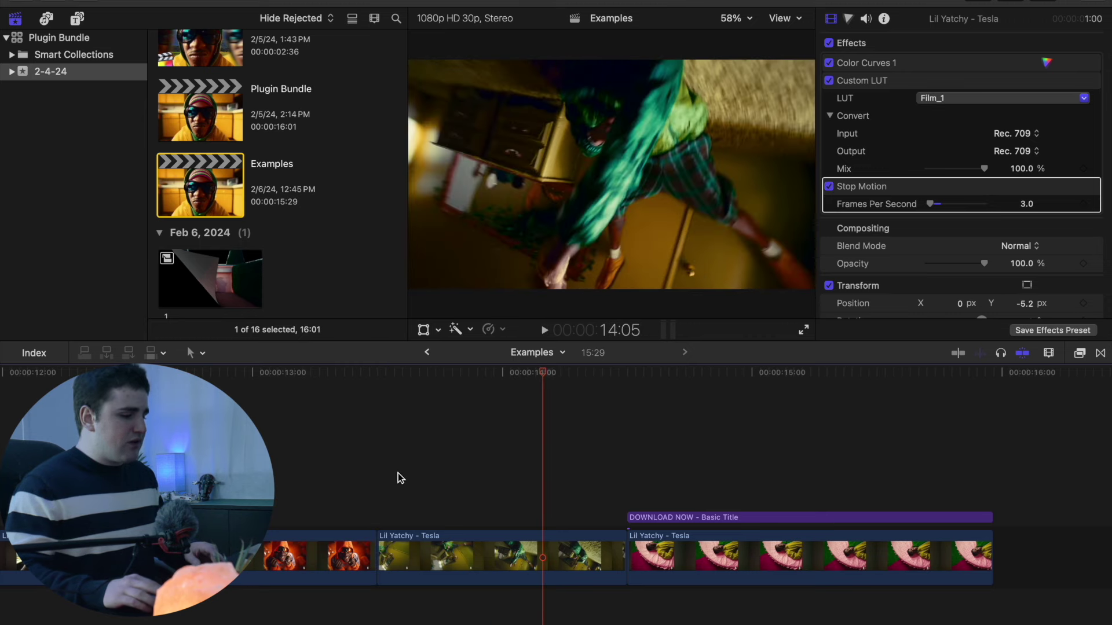
click(371, 471)
key(space)
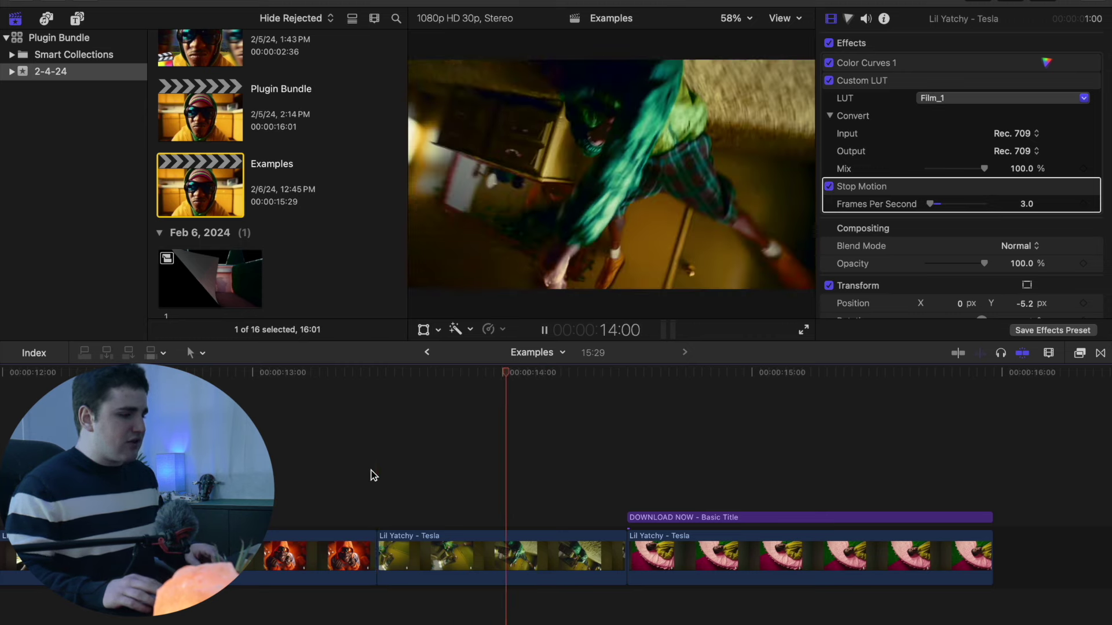
click(372, 471)
key(space)
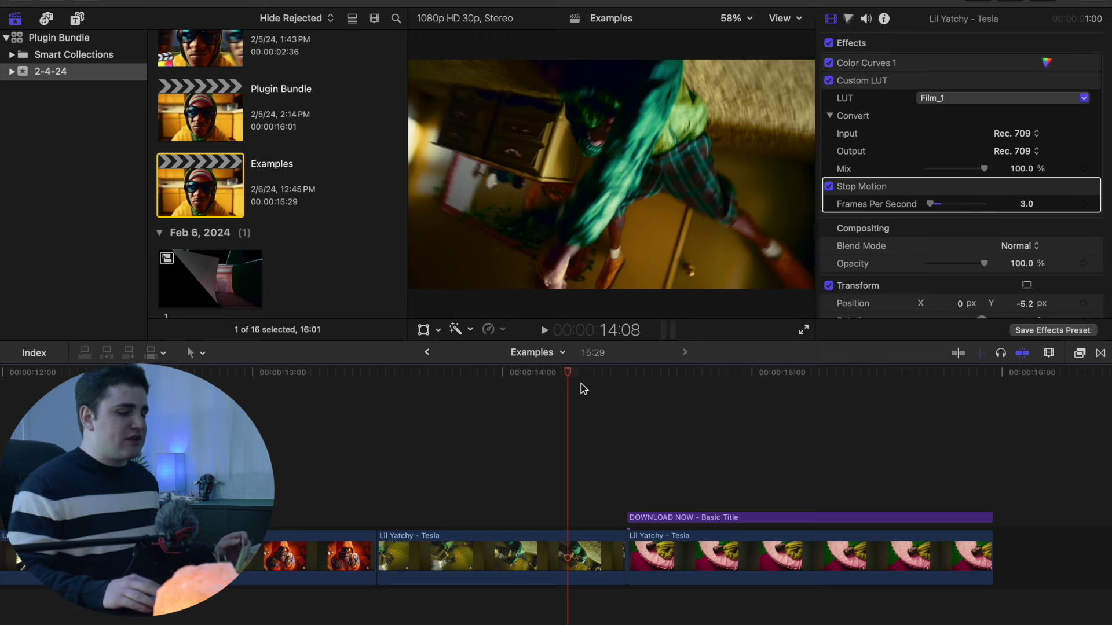
drag(561, 374, 550, 402)
scroll(595, 423, right, 5)
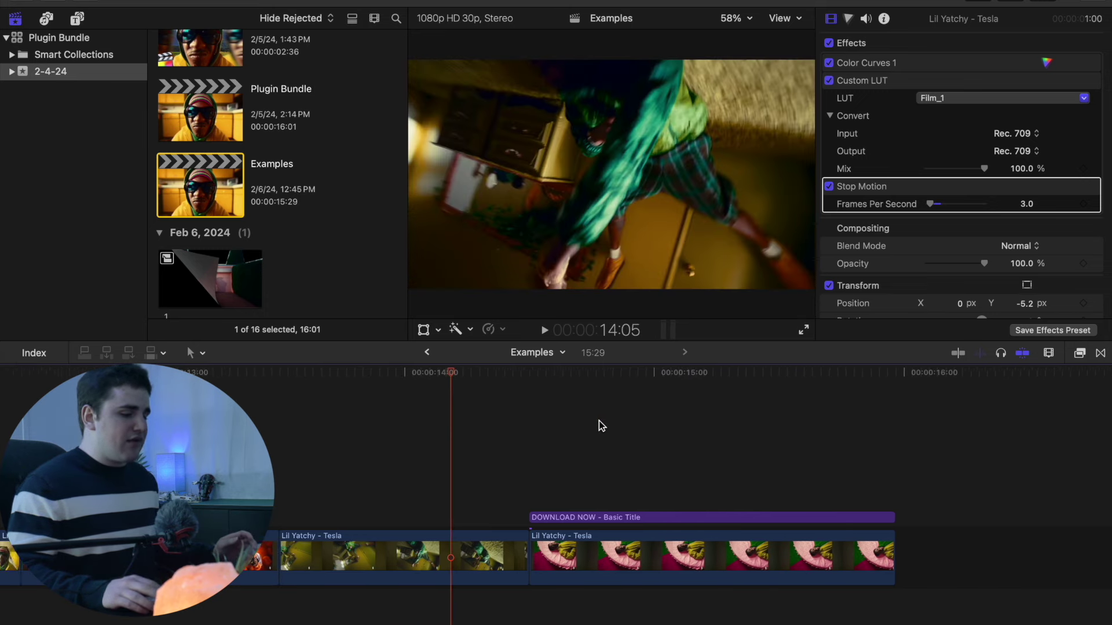
Move to the DOWNLOAD NOW title and drop the bundle's Transform effect onto it
drag(421, 380, 608, 397)
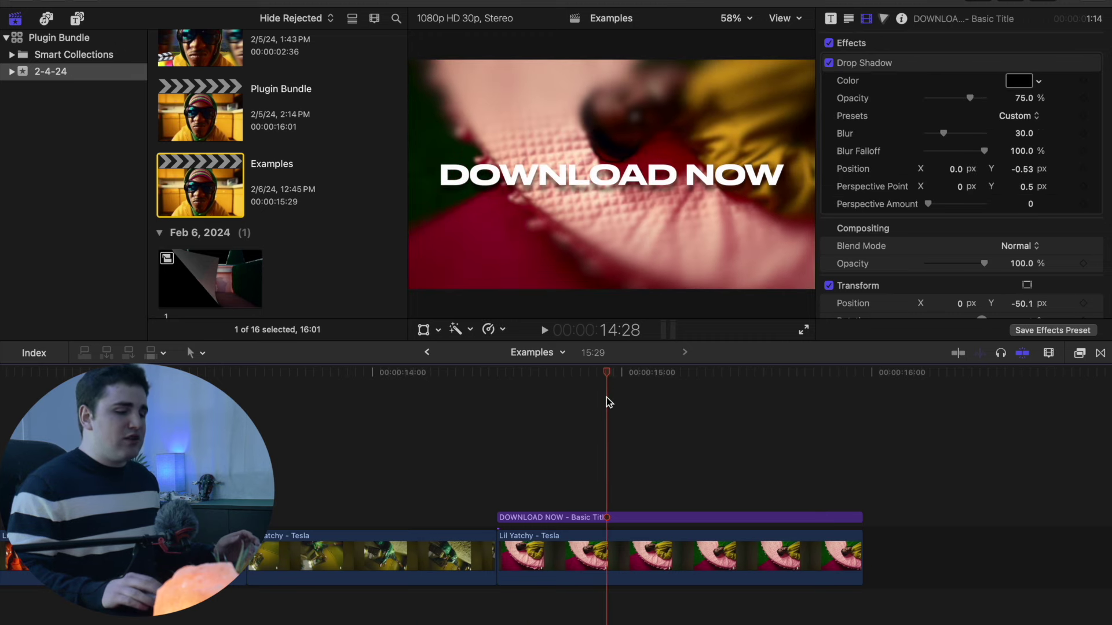
scroll(863, 292, down, 6)
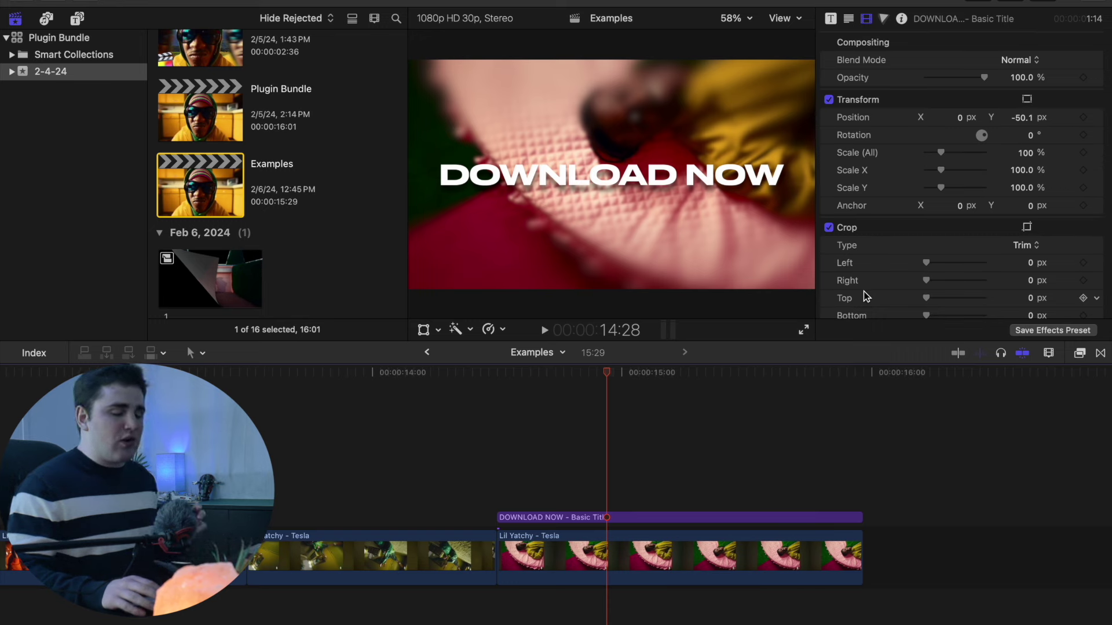
click(1080, 354)
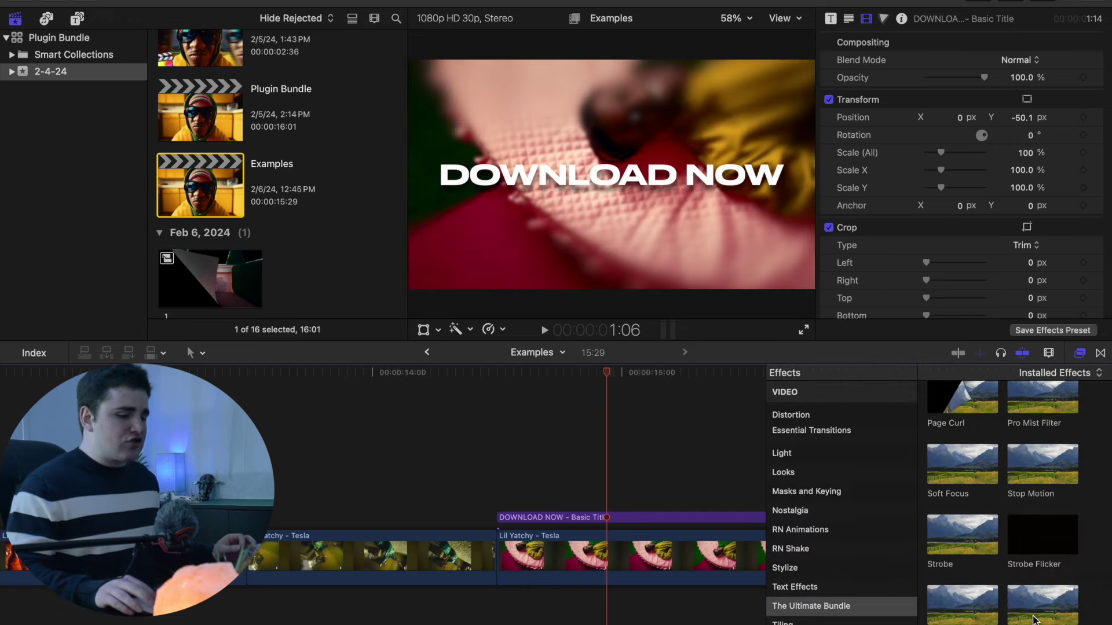
drag(1036, 614, 680, 518)
click(1081, 354)
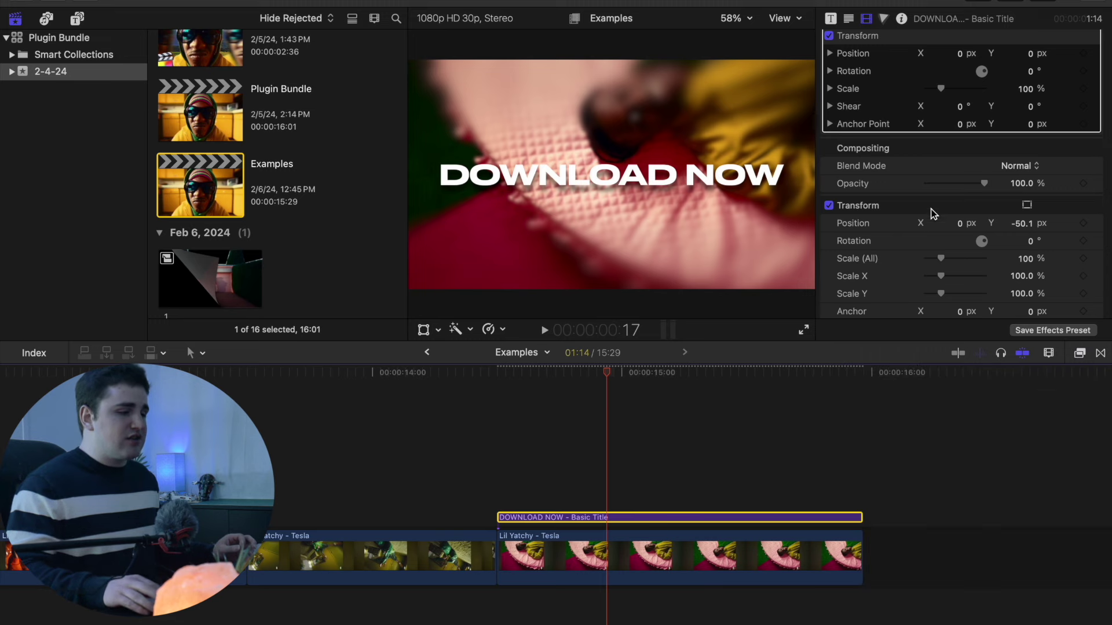
scroll(927, 206, up, 3)
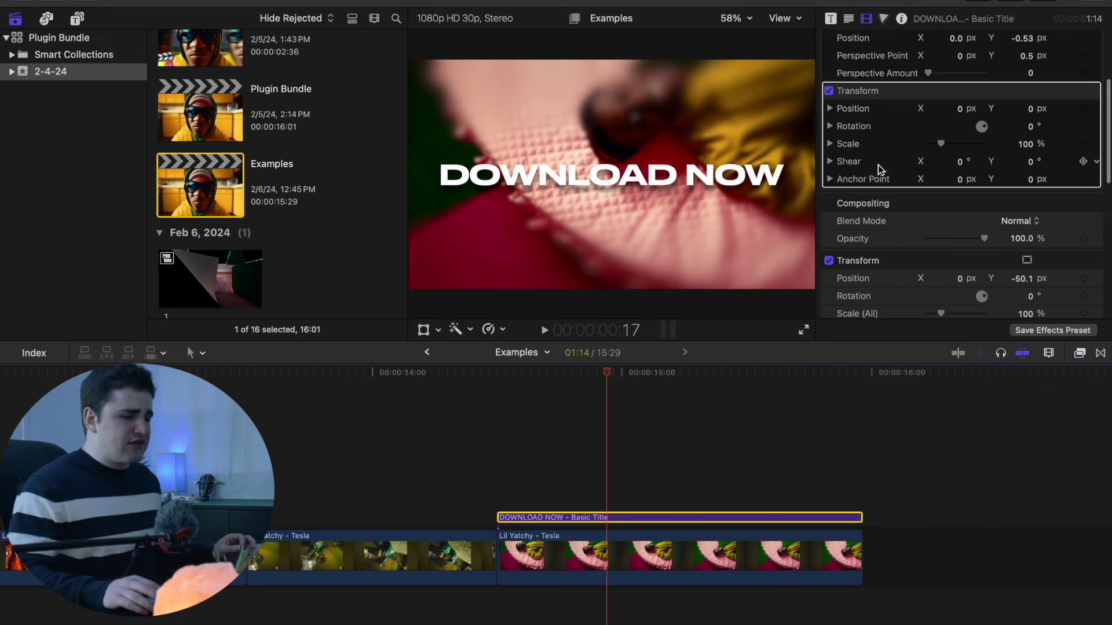
Tilt the DOWNLOAD NOW title in 3D, shear it 56° horizontally, and nudge it down
click(830, 126)
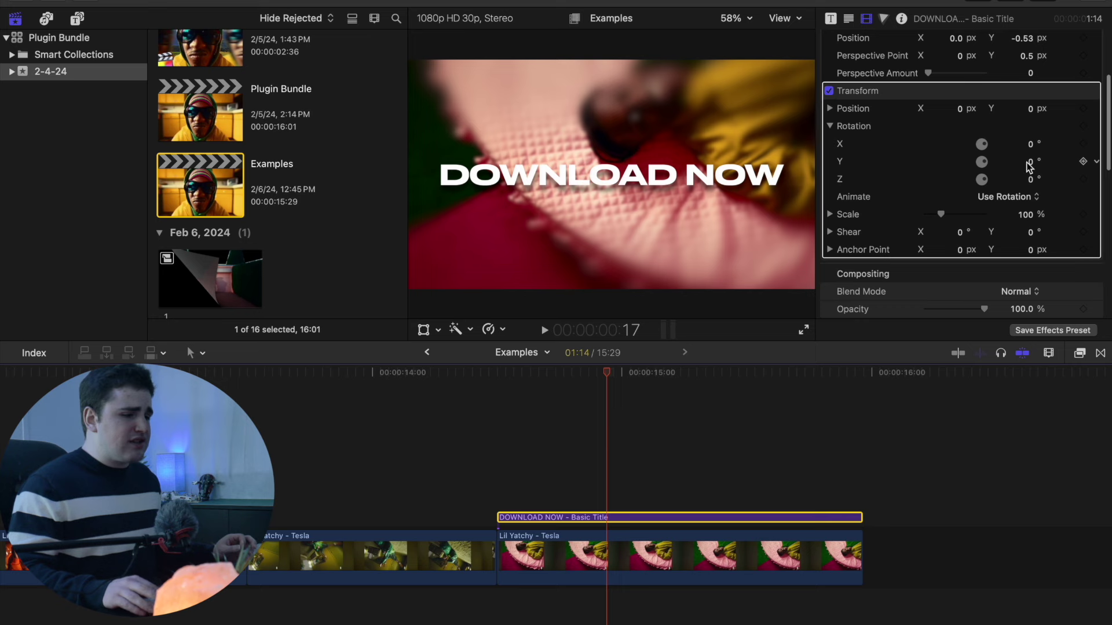
drag(1030, 166, 1030, 188)
drag(1031, 149, 1029, 162)
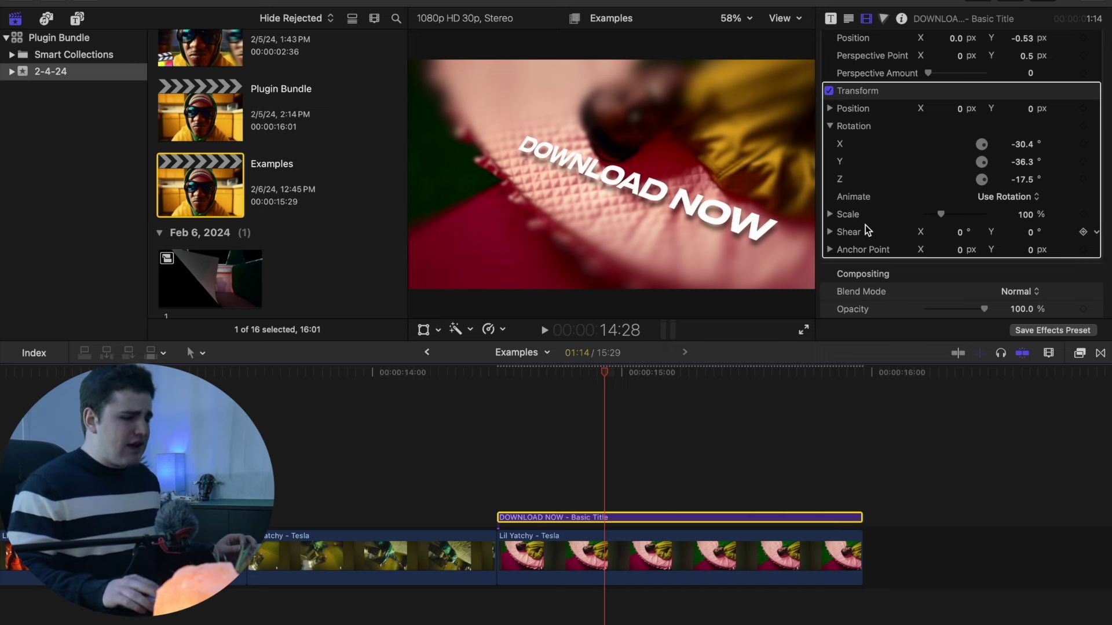
drag(960, 231, 960, 222)
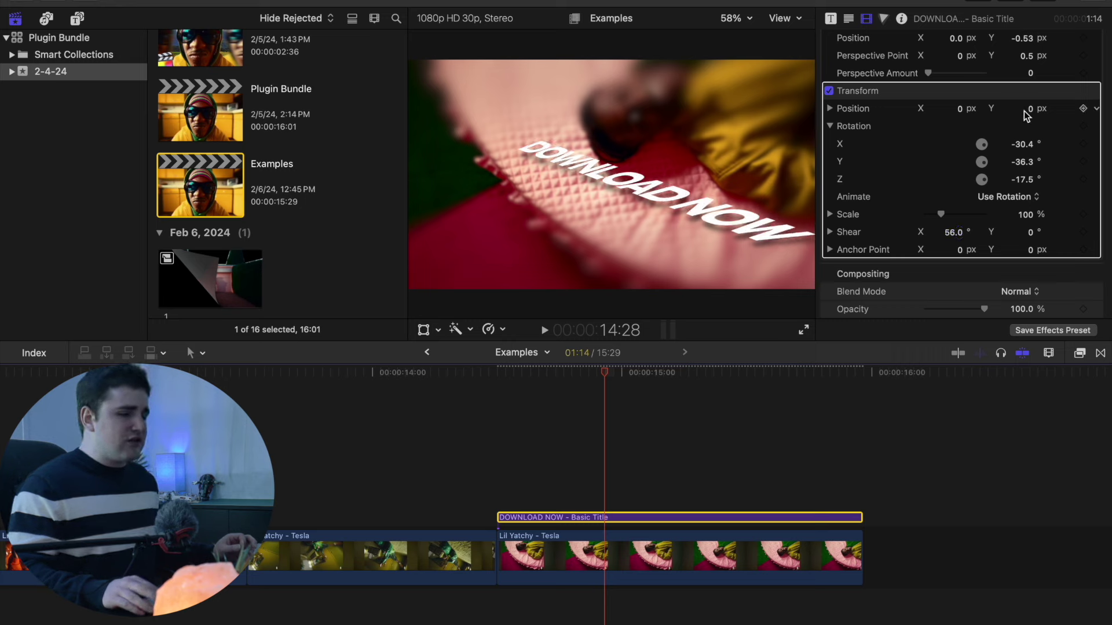
drag(1032, 109, 1016, 104)
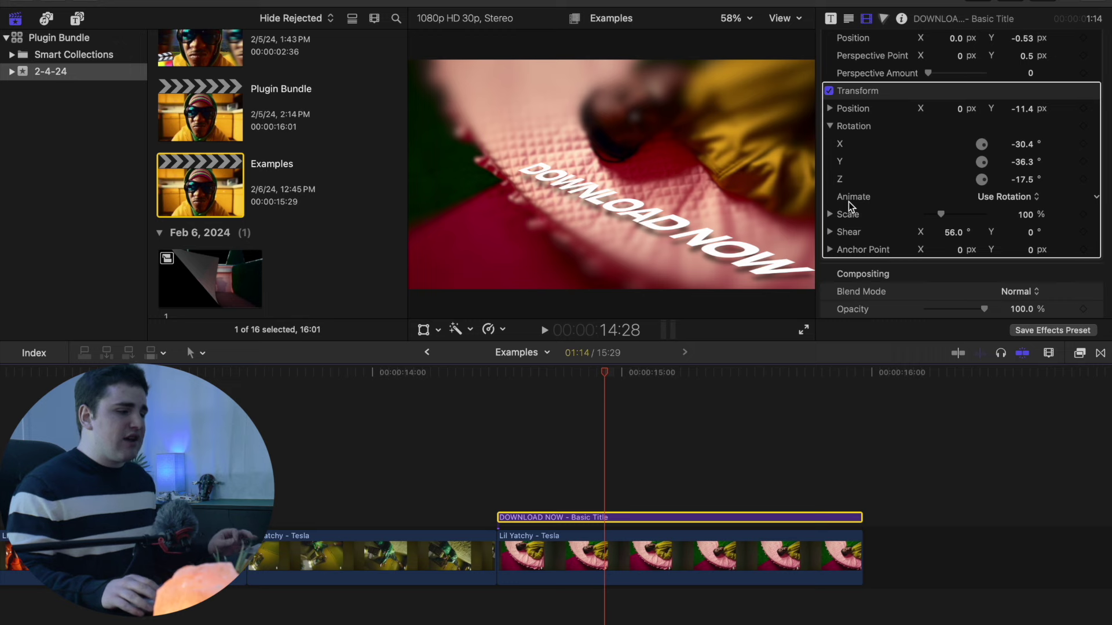
Fine-tune the title rotation to X -30.4°, Y -43.3°, Z -17.5° and preview at 14:21
scroll(840, 282, down, 5)
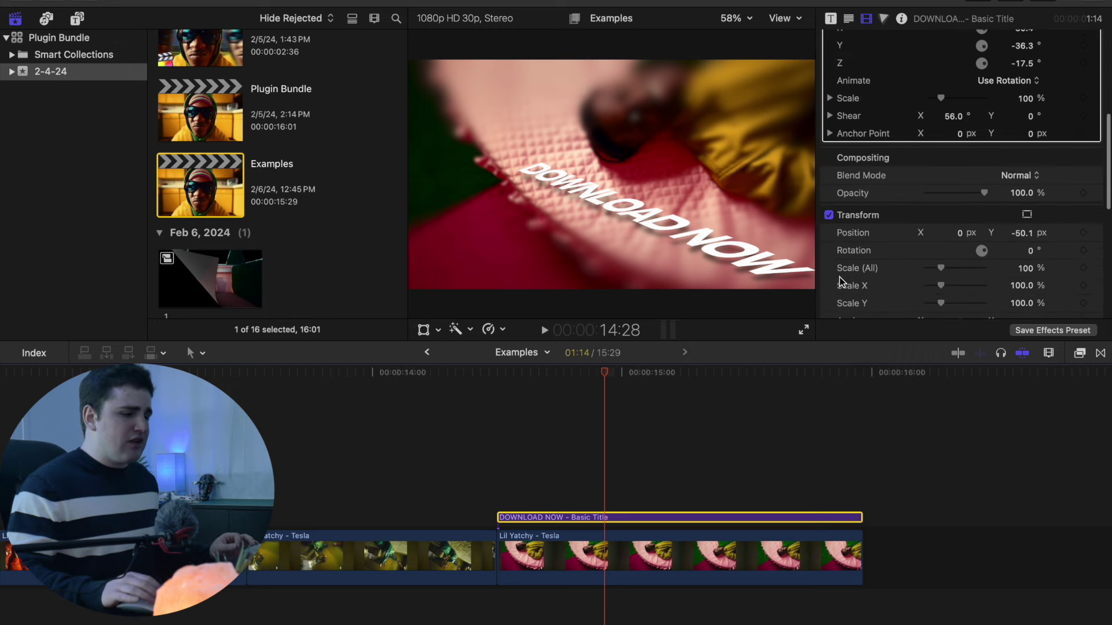
scroll(841, 282, down, 2)
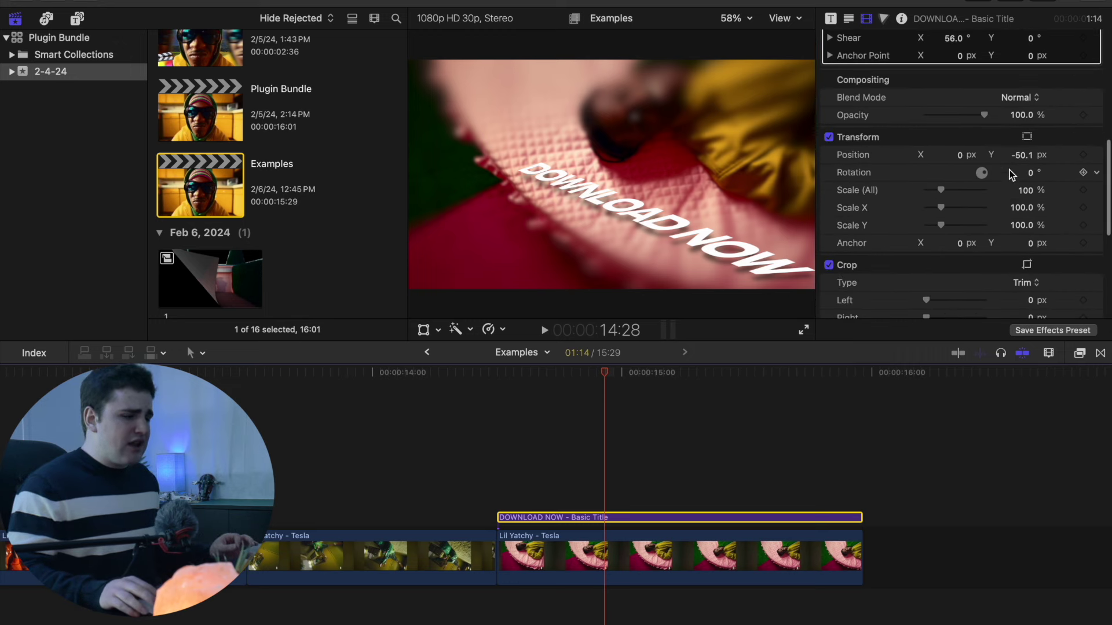
drag(1032, 174, 1032, 163)
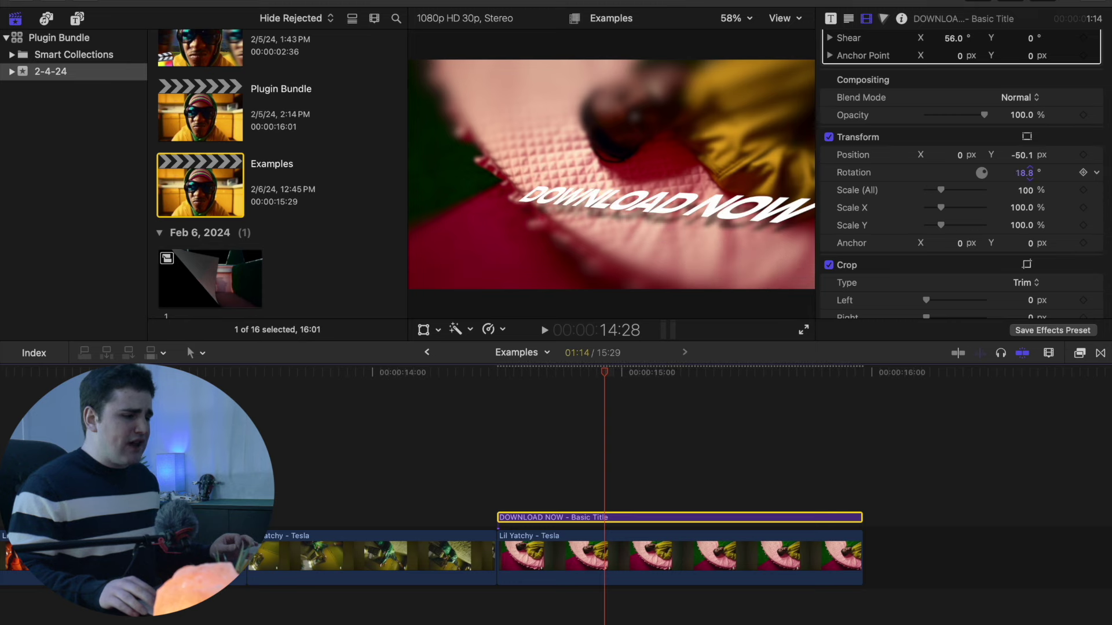
scroll(982, 171, up, 5)
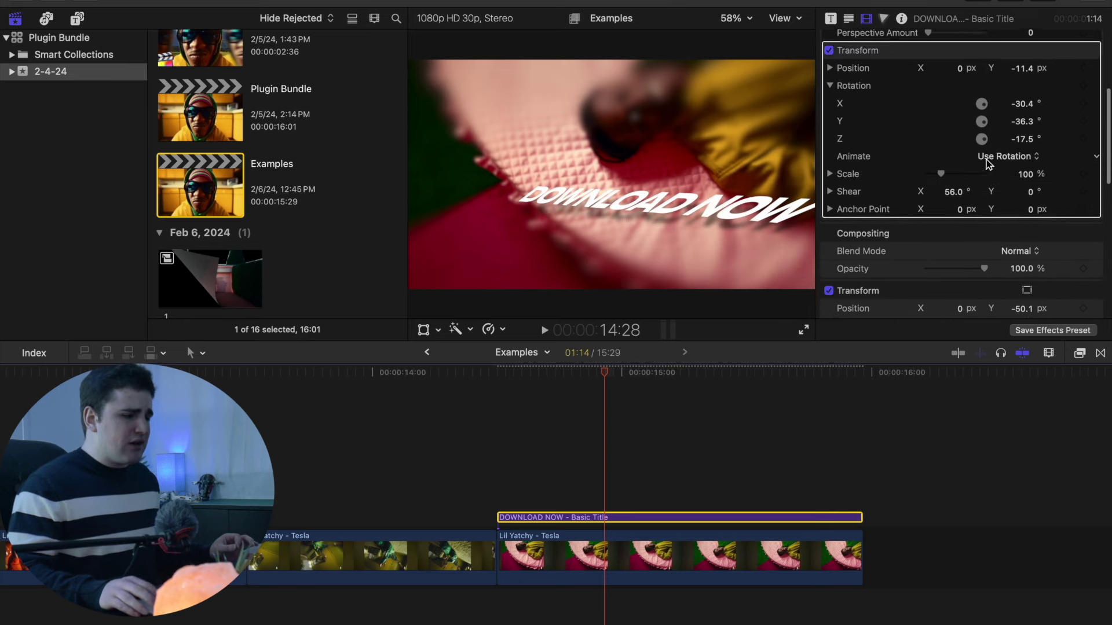
drag(1024, 129, 1024, 136)
scroll(1024, 137, up, 1)
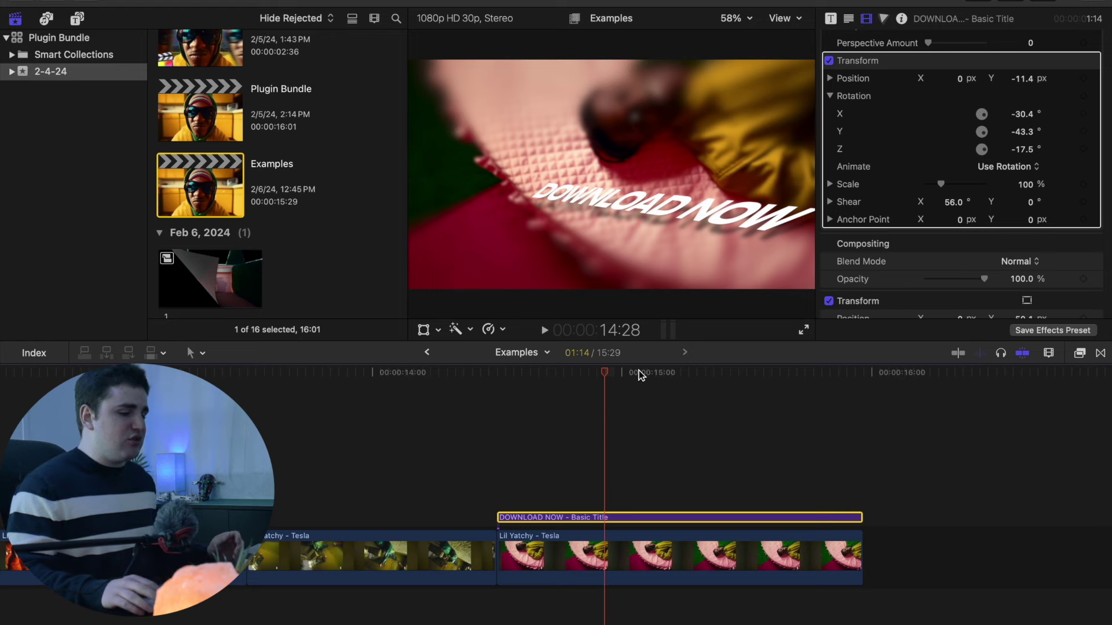
drag(605, 376, 553, 379)
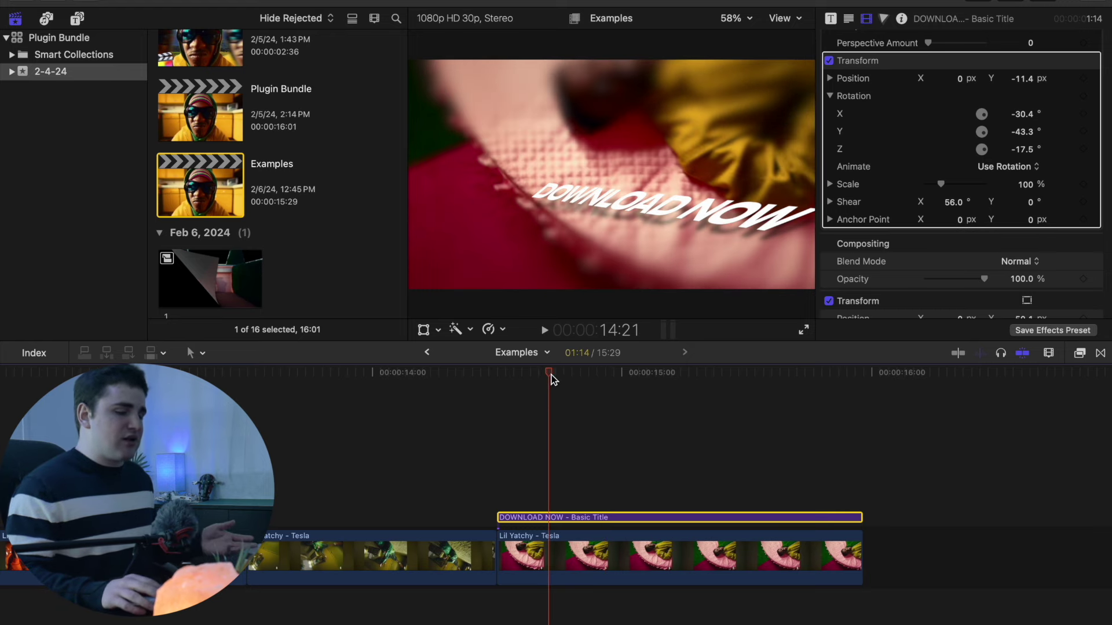